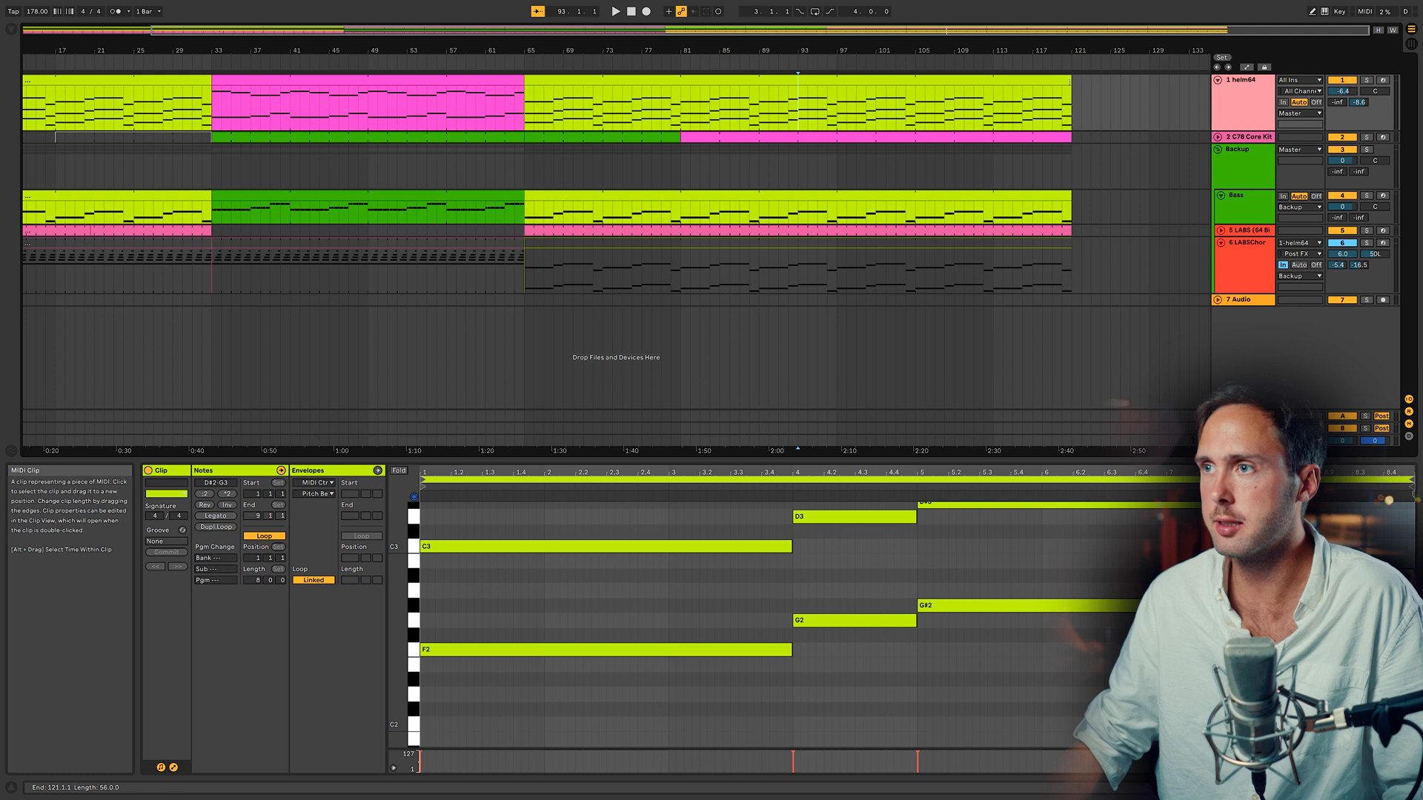
pyautogui.click(1004, 111)
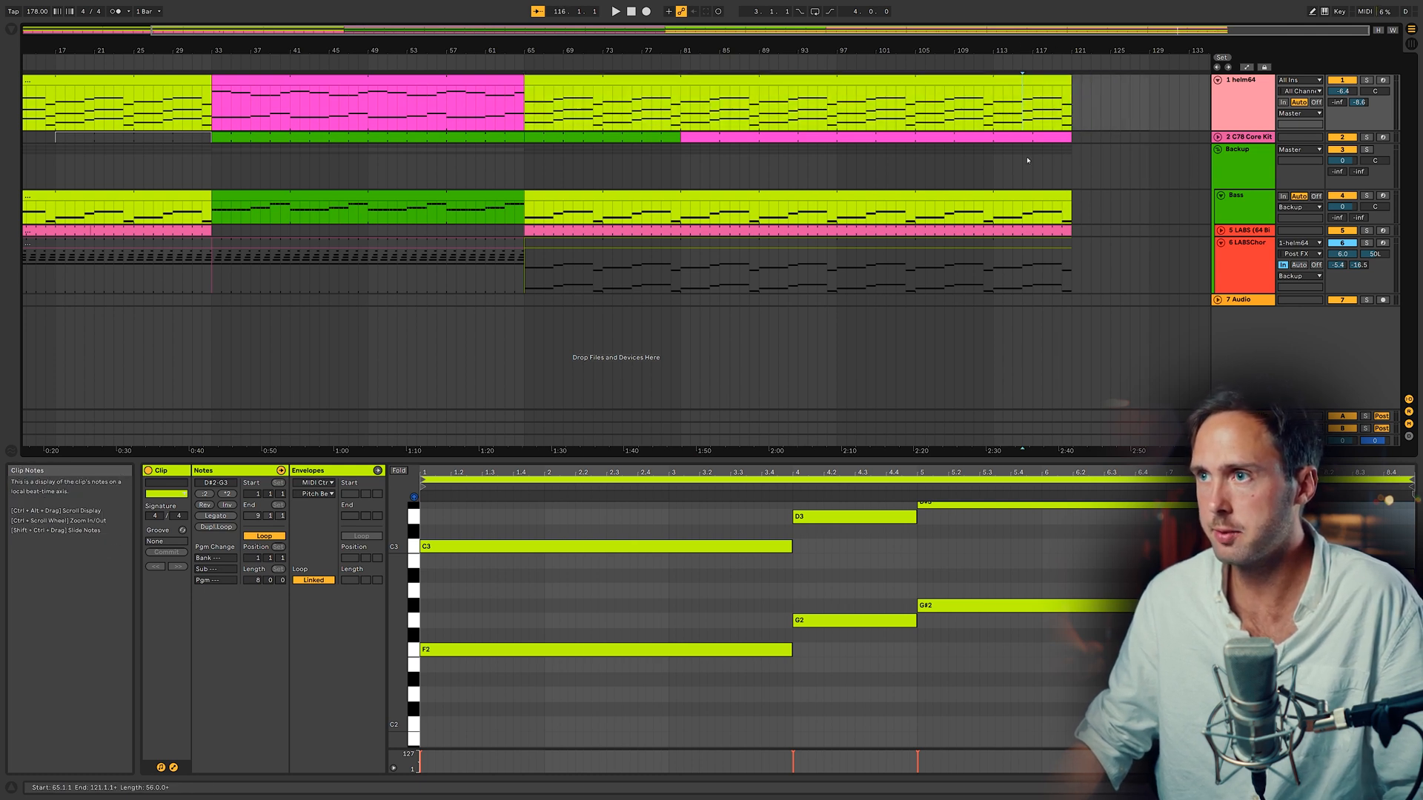
pyautogui.moveTo(1023, 111); pyautogui.dragTo(1028, 112)
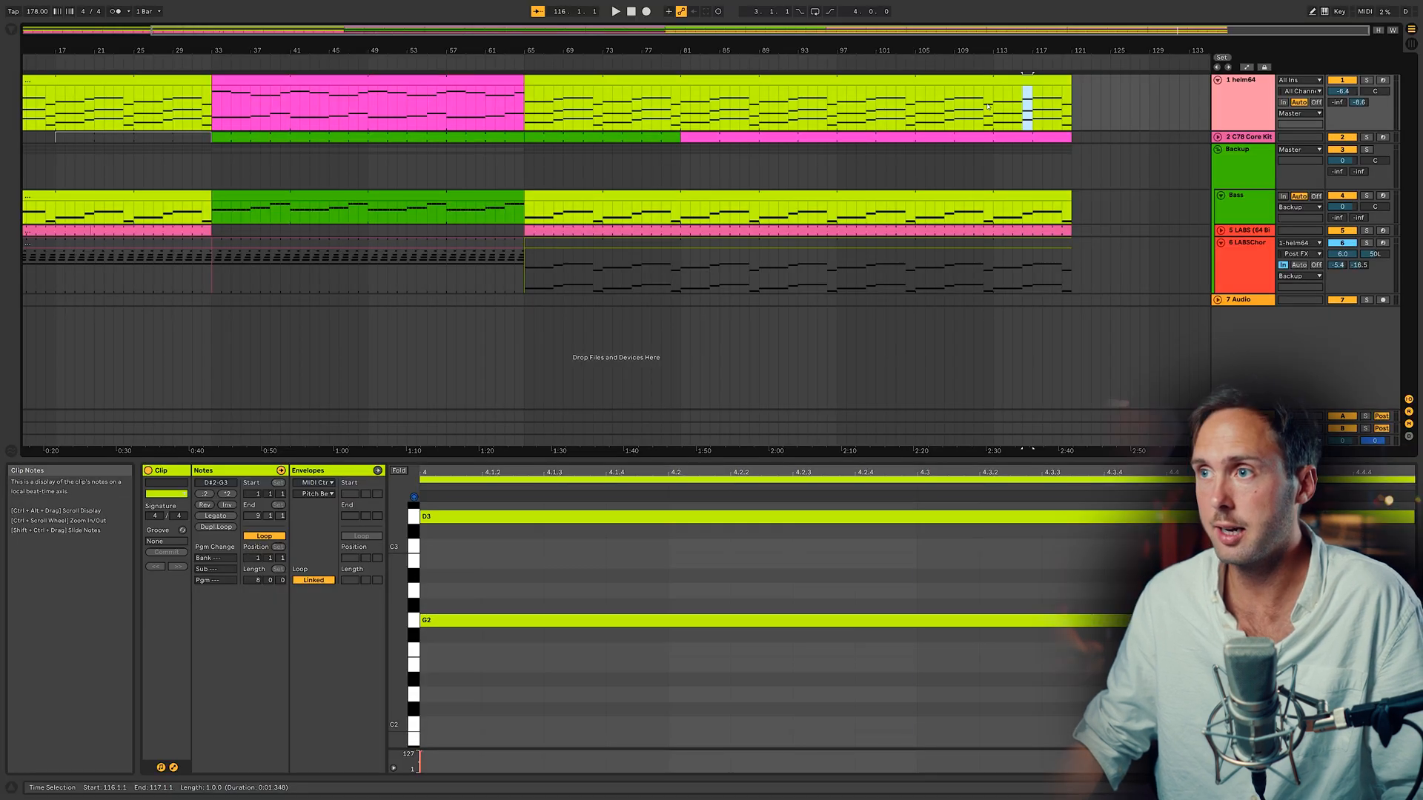
pyautogui.click(628, 223)
pyautogui.moveTo(1015, 83); pyautogui.dragTo(1016, 84)
pyautogui.click(1022, 111)
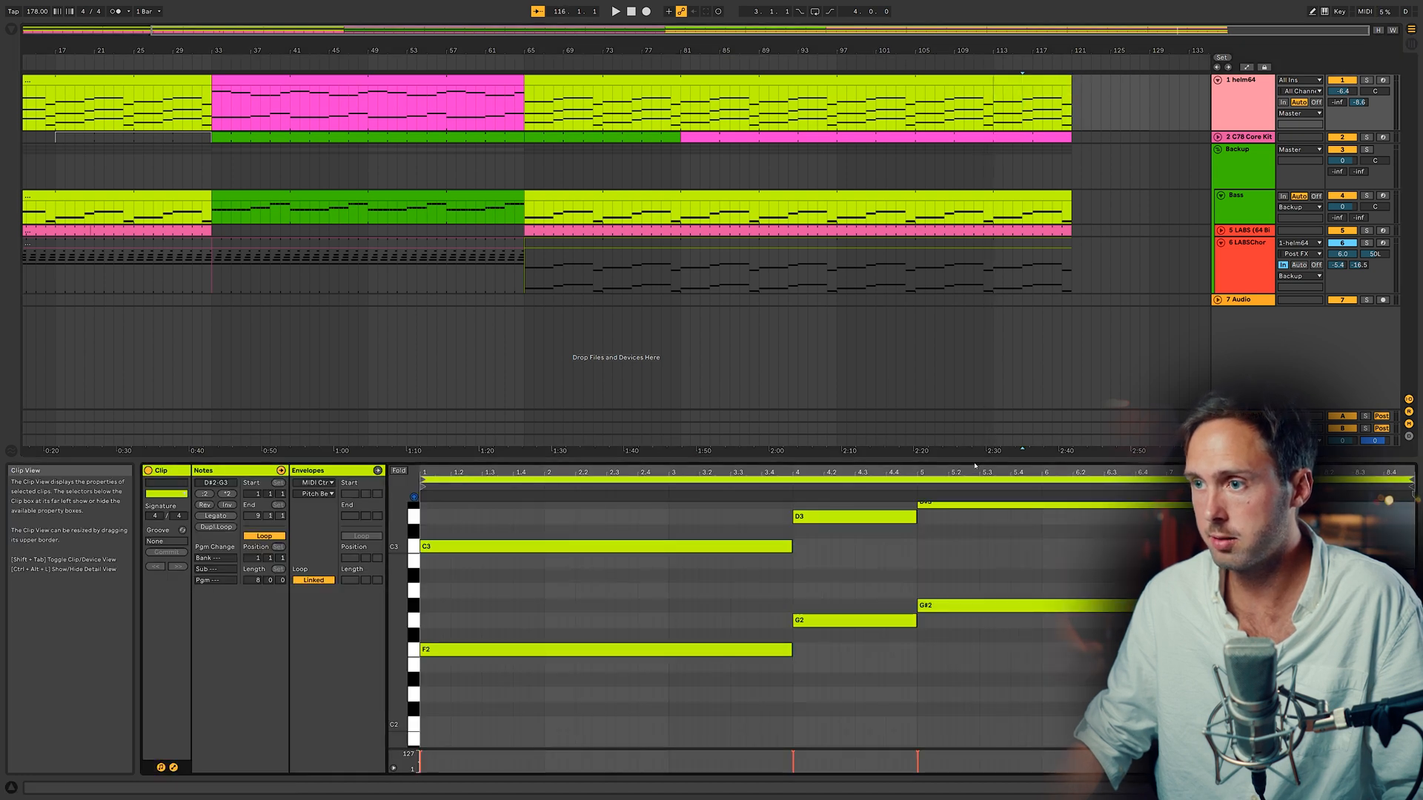
# Step: Lengthen the D3 and G2 notes in the helm64 clip's piano roll toward the next chord
pyautogui.scroll(2, 904, 636)
pyautogui.scroll(-1, 900, 641)
pyautogui.moveTo(875, 672)
pyautogui.mouseDown()
pyautogui.moveTo(882, 553)
pyautogui.moveTo(865, 571)
pyautogui.moveTo(865, 553)
pyautogui.moveTo(1041, 552)
pyautogui.mouseUp()
pyautogui.scroll(3, 915, 569)
pyautogui.click(1151, 600)
pyautogui.scroll(-2, 1152, 598)
pyautogui.moveTo(1151, 520); pyautogui.dragTo(1153, 604)
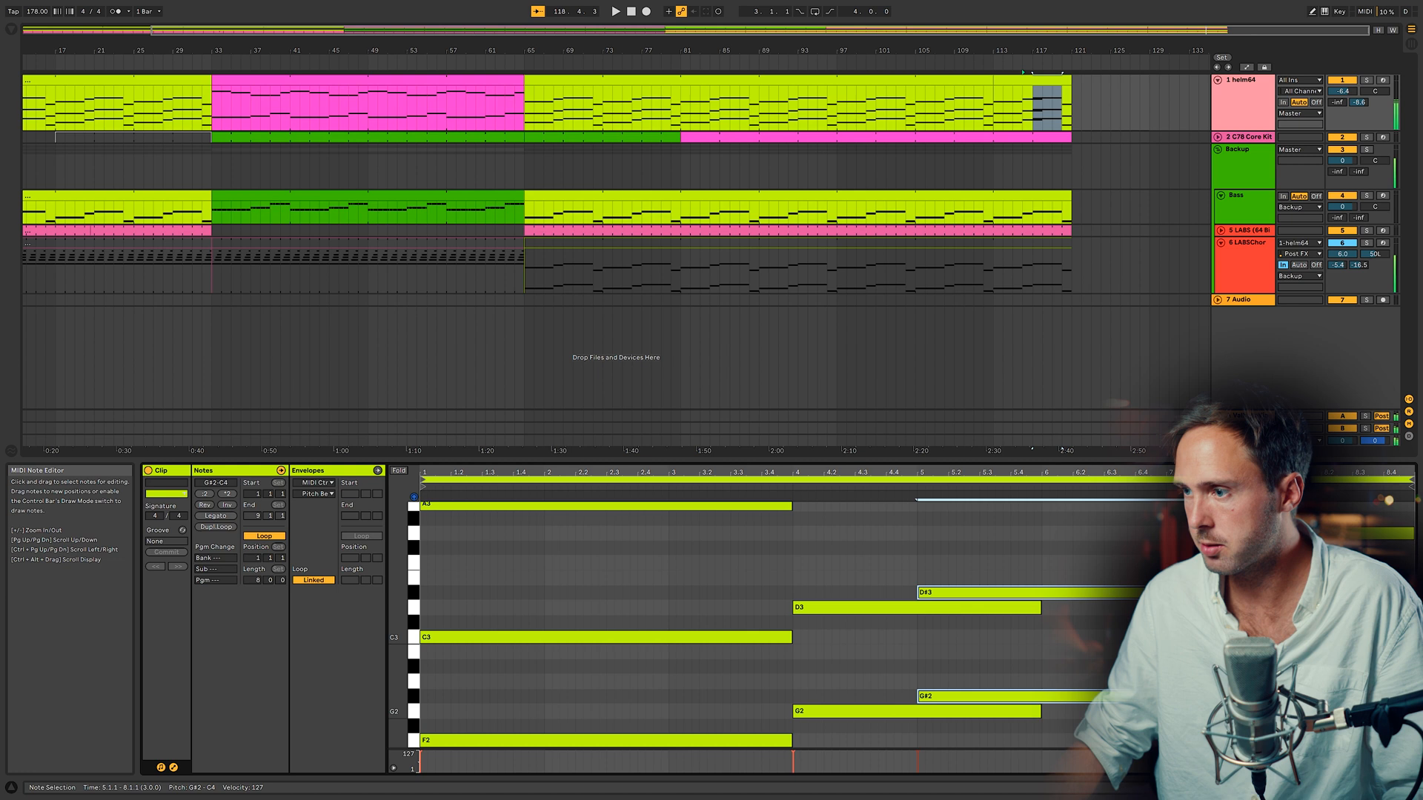
pyautogui.moveTo(1288, 696)
pyautogui.mouseDown()
pyautogui.moveTo(1104, 696)
pyautogui.moveTo(1281, 696)
pyautogui.mouseUp()
# Step: Split the helm64 clip around bar 113 and select its last section
pyautogui.click(960, 80)
pyautogui.click(1019, 80)
pyautogui.click(964, 80)
pyautogui.click(1015, 80)
pyautogui.click(955, 81)
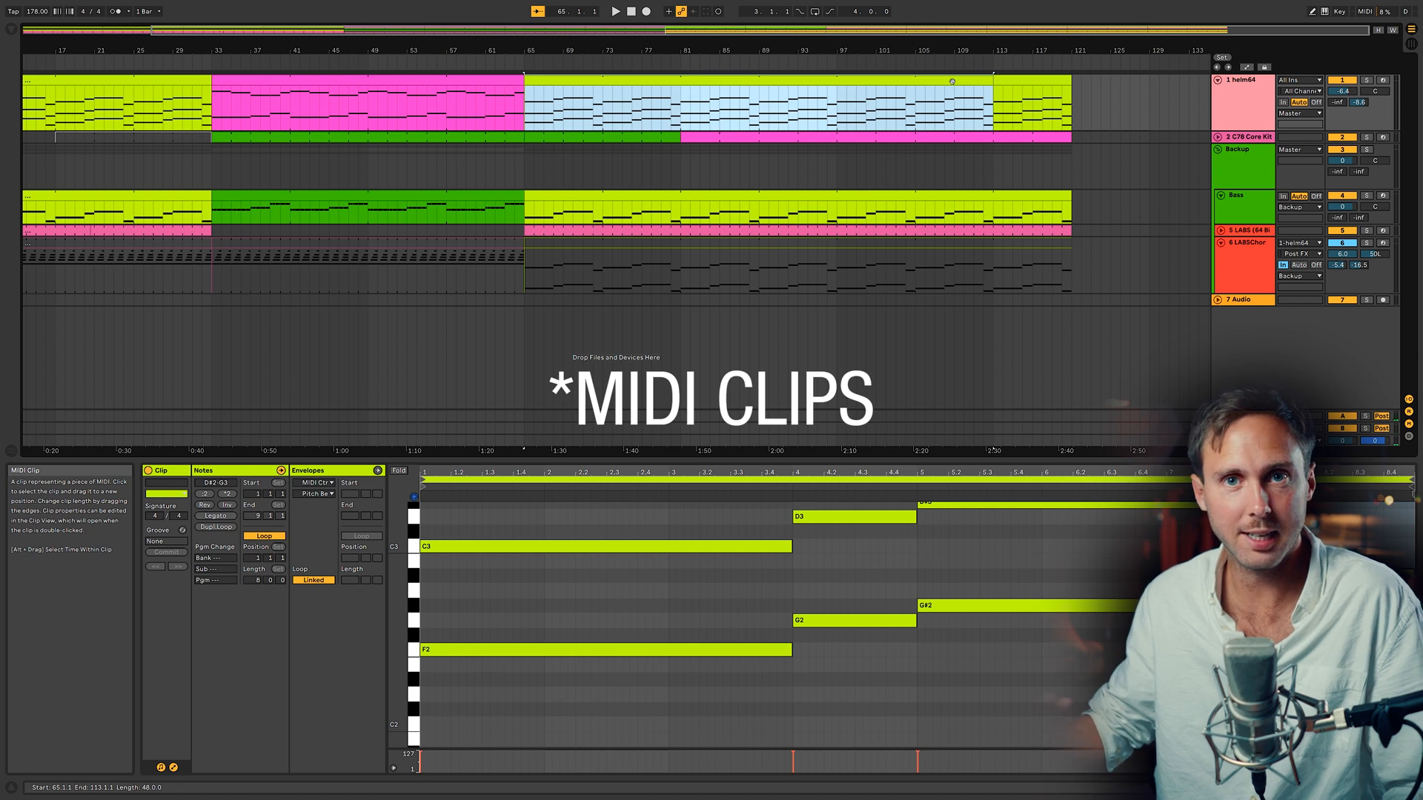
pyautogui.click(1016, 82)
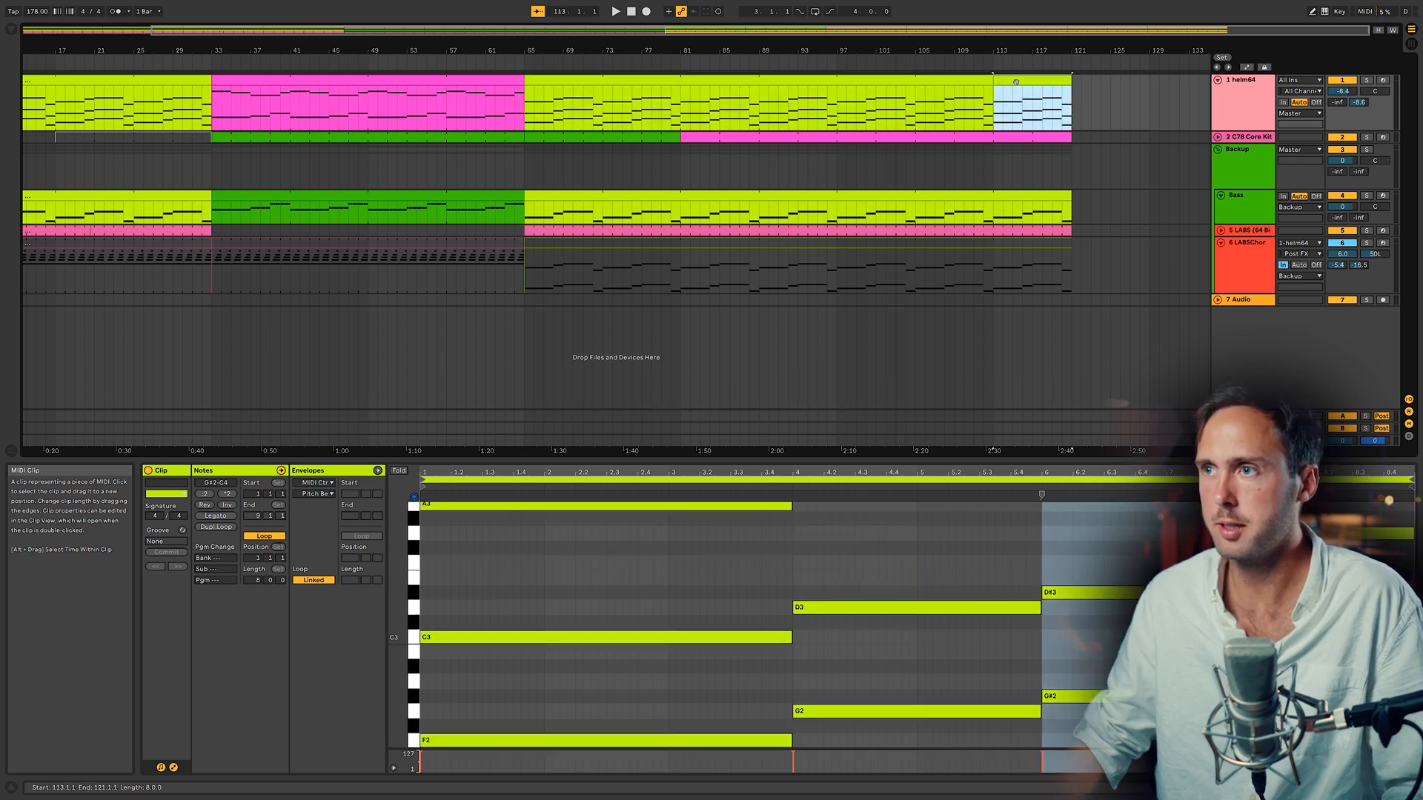
# Step: Undo the last three edits to the helm64 clip
pyautogui.hotkey('ctrl', 'z')
pyautogui.hotkey('ctrl', 'z')
pyautogui.hotkey('ctrl', 'z')
pyautogui.hotkey('ctrl', 'z')
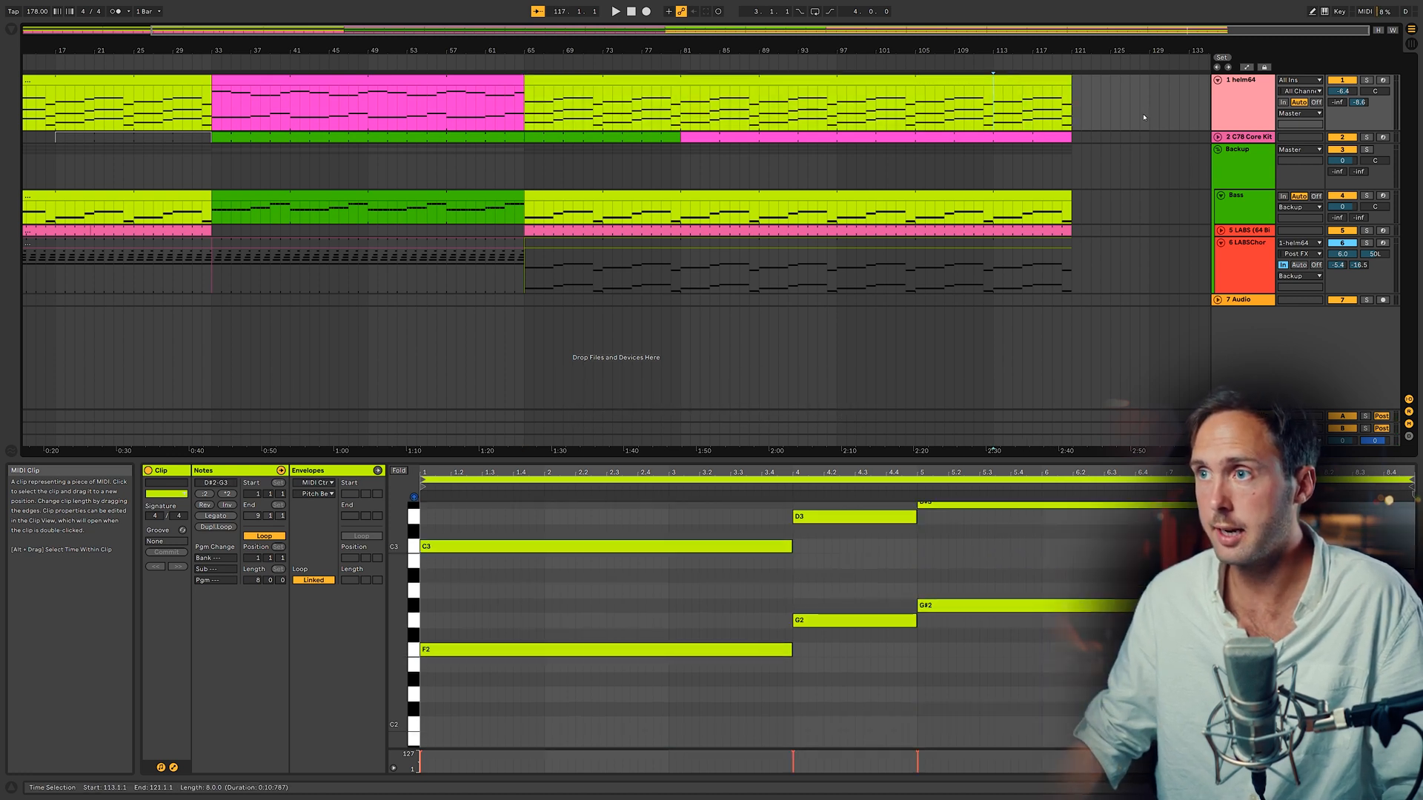
# Step: Select the whole helm64 clip starting at bar 65 and play it back
pyautogui.click(1149, 119)
pyautogui.click(964, 79)
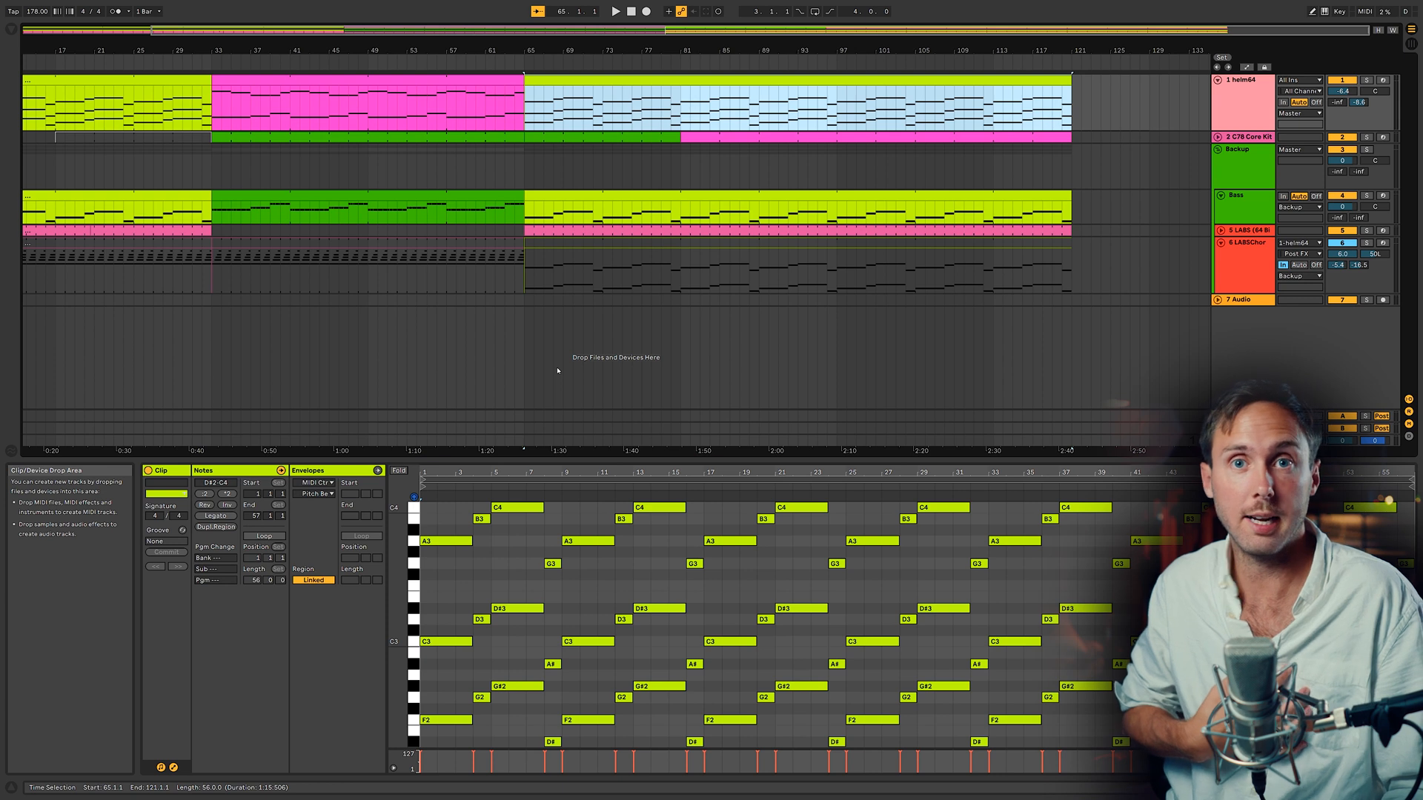
pyautogui.press('space')
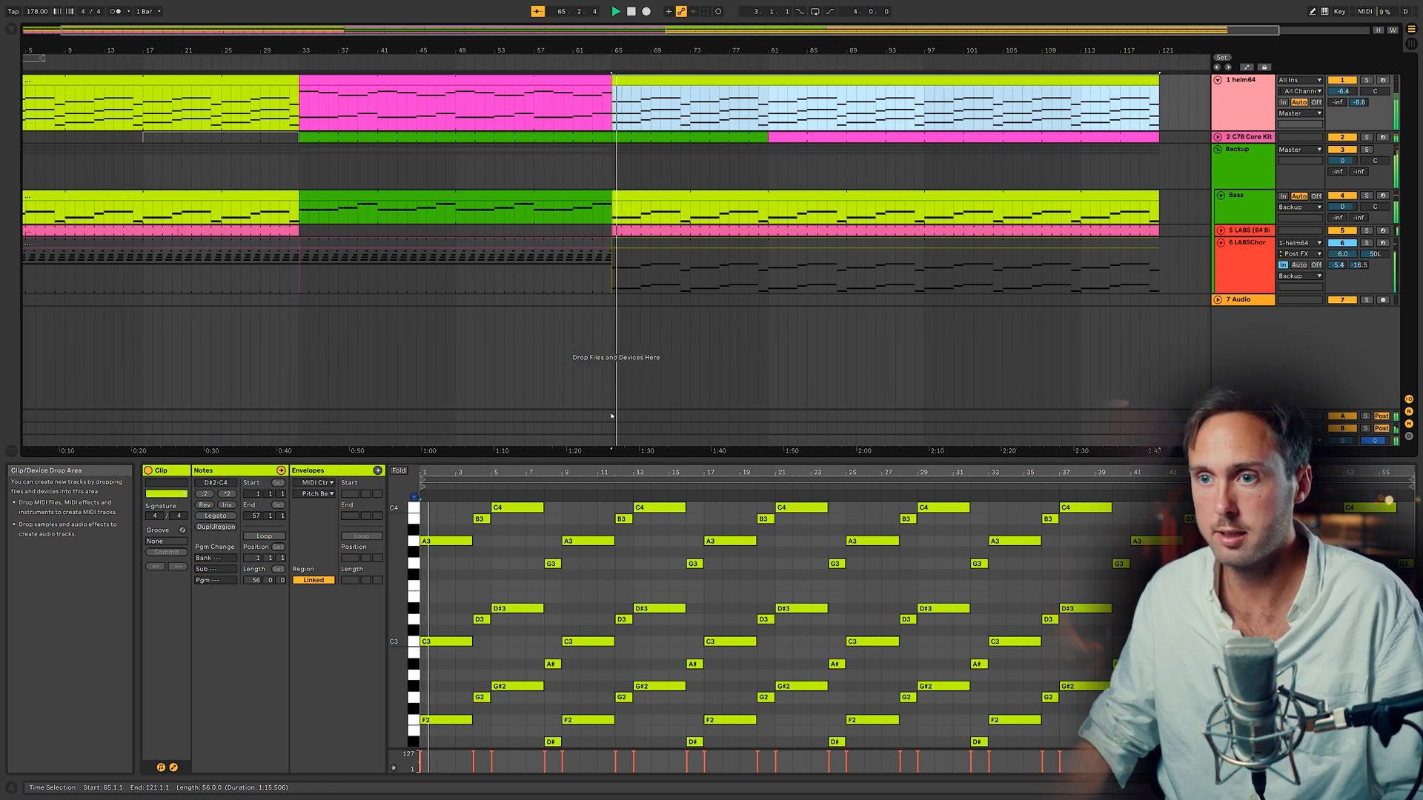
# Step: Extend the C4, D#3 and G#2 chord notes at bar 5 so they last until bar 9
pyautogui.moveTo(633, 457); pyautogui.dragTo(633, 366)
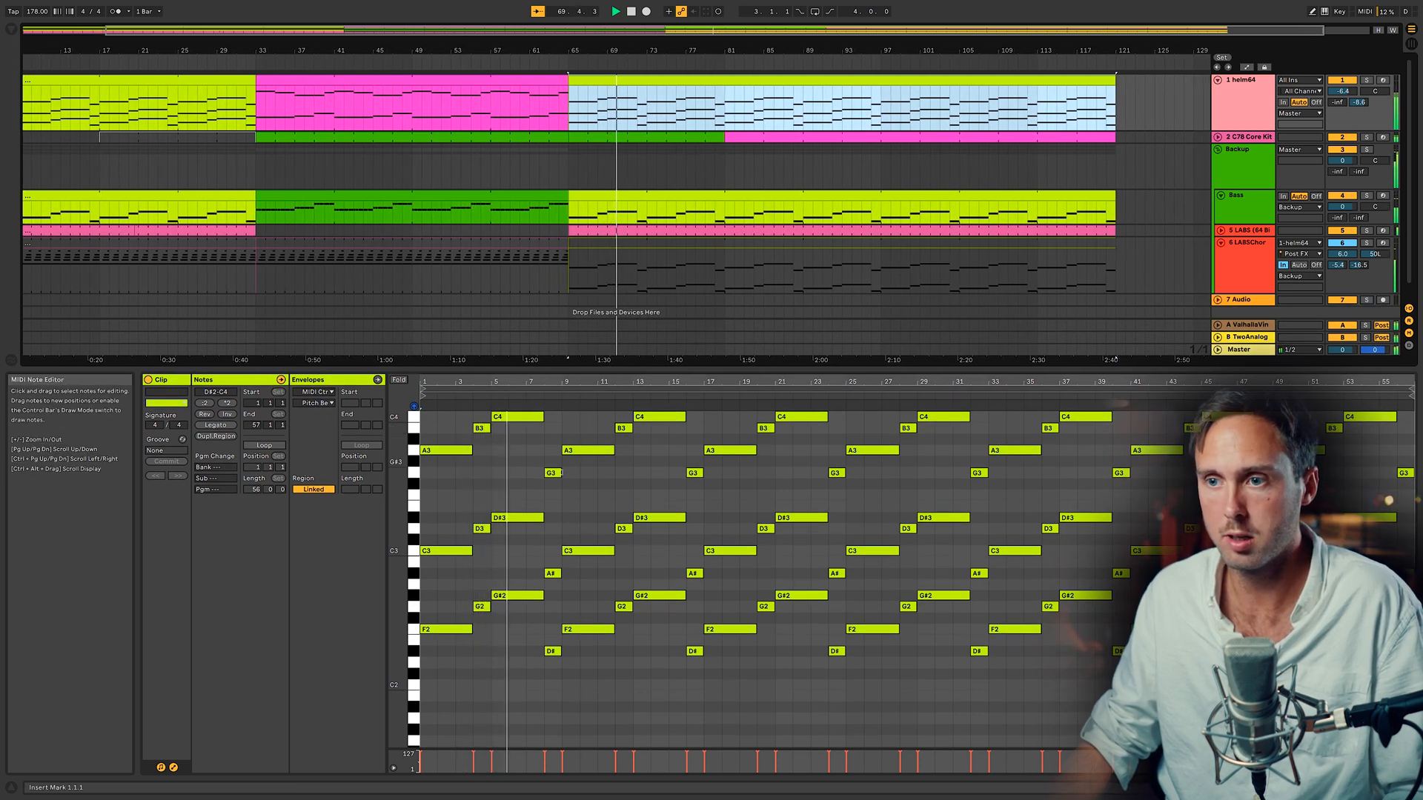
pyautogui.press('space')
pyautogui.moveTo(516, 636); pyautogui.dragTo(547, 333)
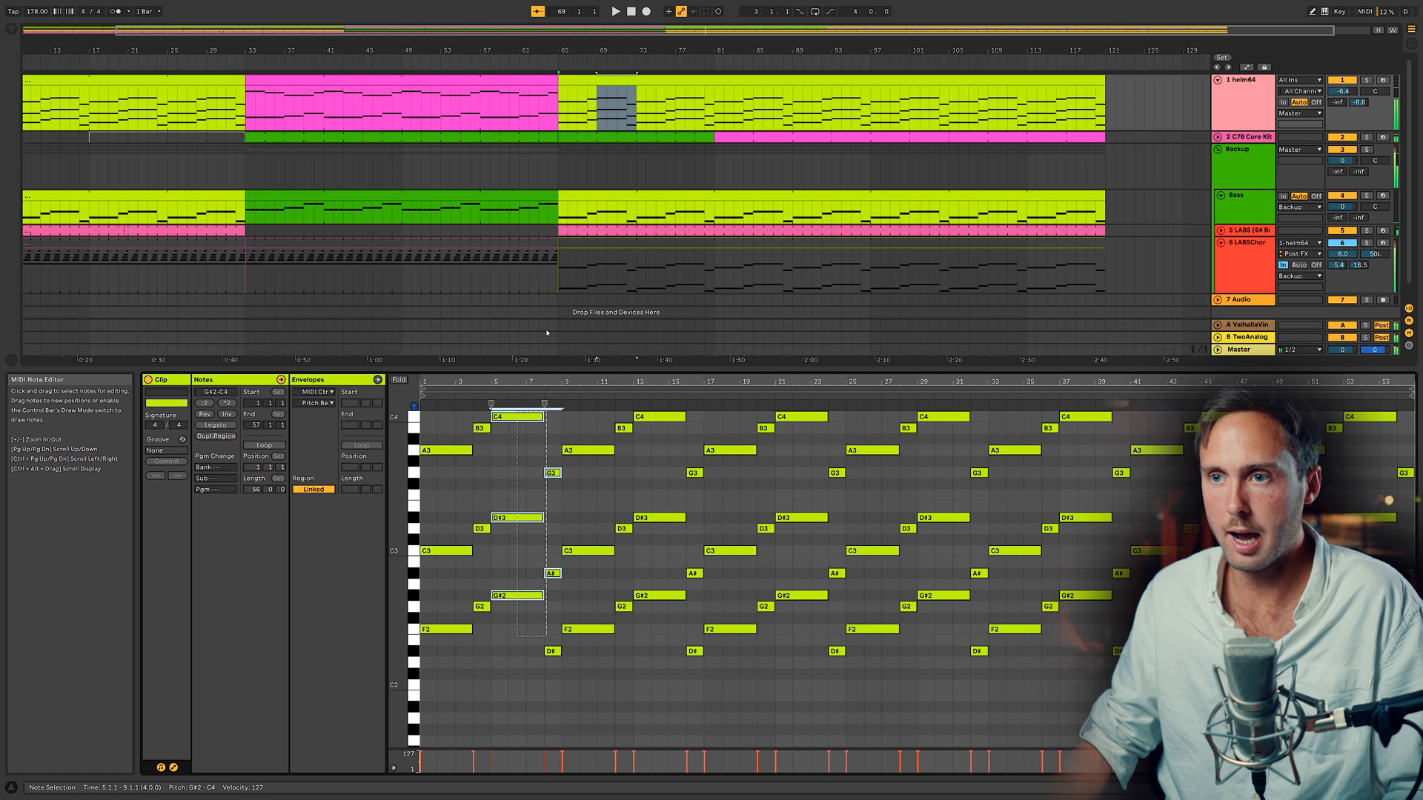
pyautogui.moveTo(542, 416); pyautogui.dragTo(560, 416)
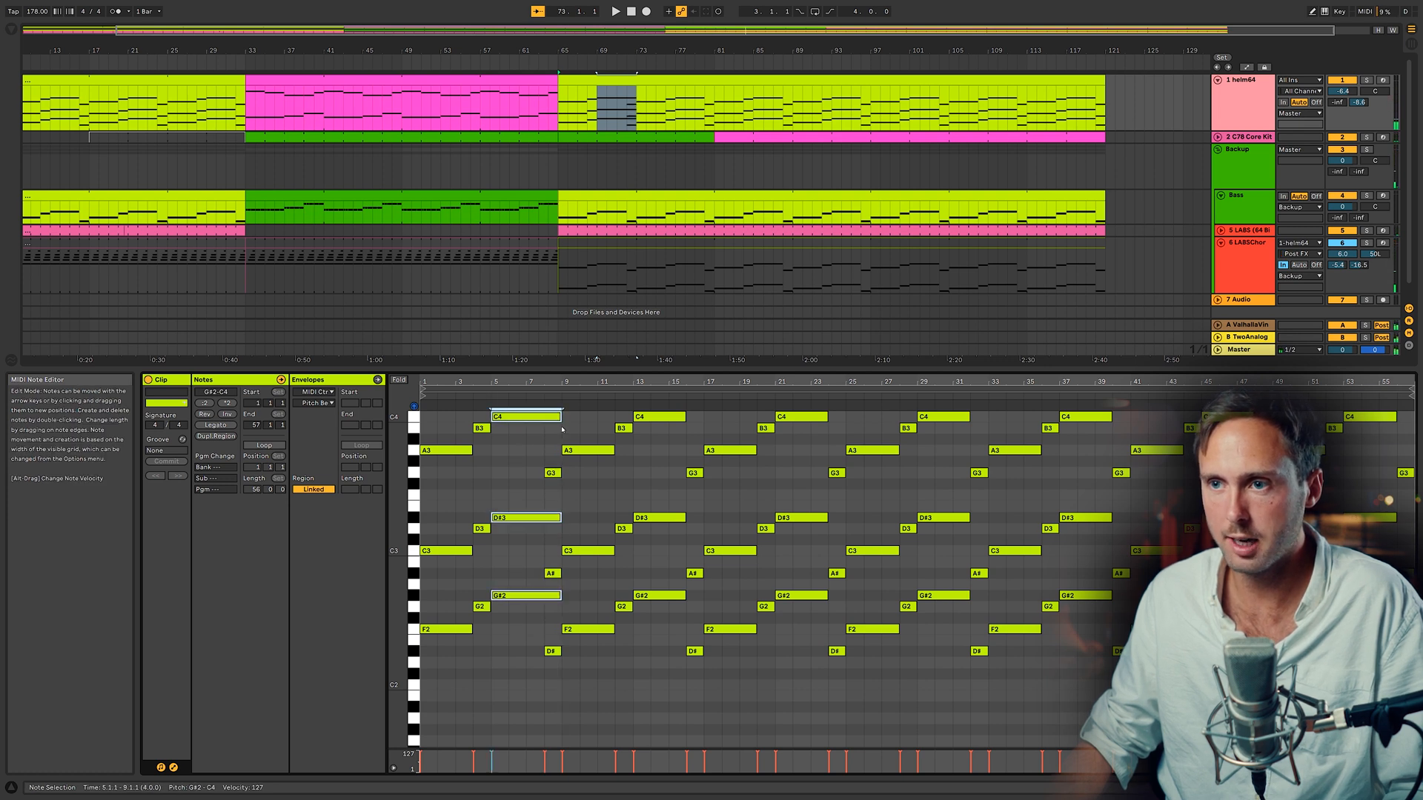
# Step: Delete the G3, A# and D# notes at bar 9 and play the clip back
pyautogui.click(551, 473)
pyautogui.press('Delete')
pyautogui.click(550, 573)
pyautogui.press('Delete')
pyautogui.click(549, 651)
pyautogui.press('Delete')
pyautogui.press('space')
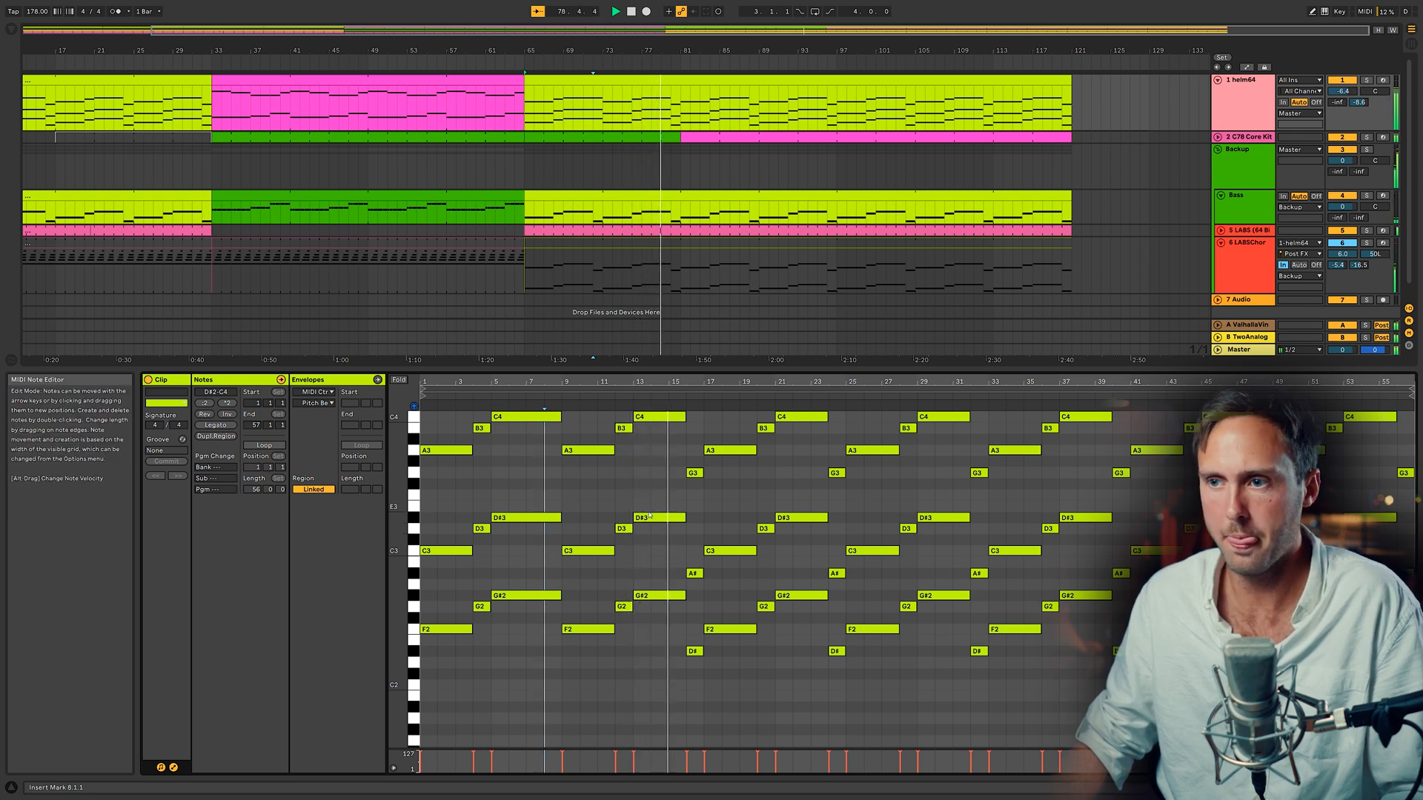
# Step: Move the B3, D3 and G2 chord near bar 21 up a semitone and adjust its position and length
pyautogui.moveTo(780, 605); pyautogui.dragTo(771, 429)
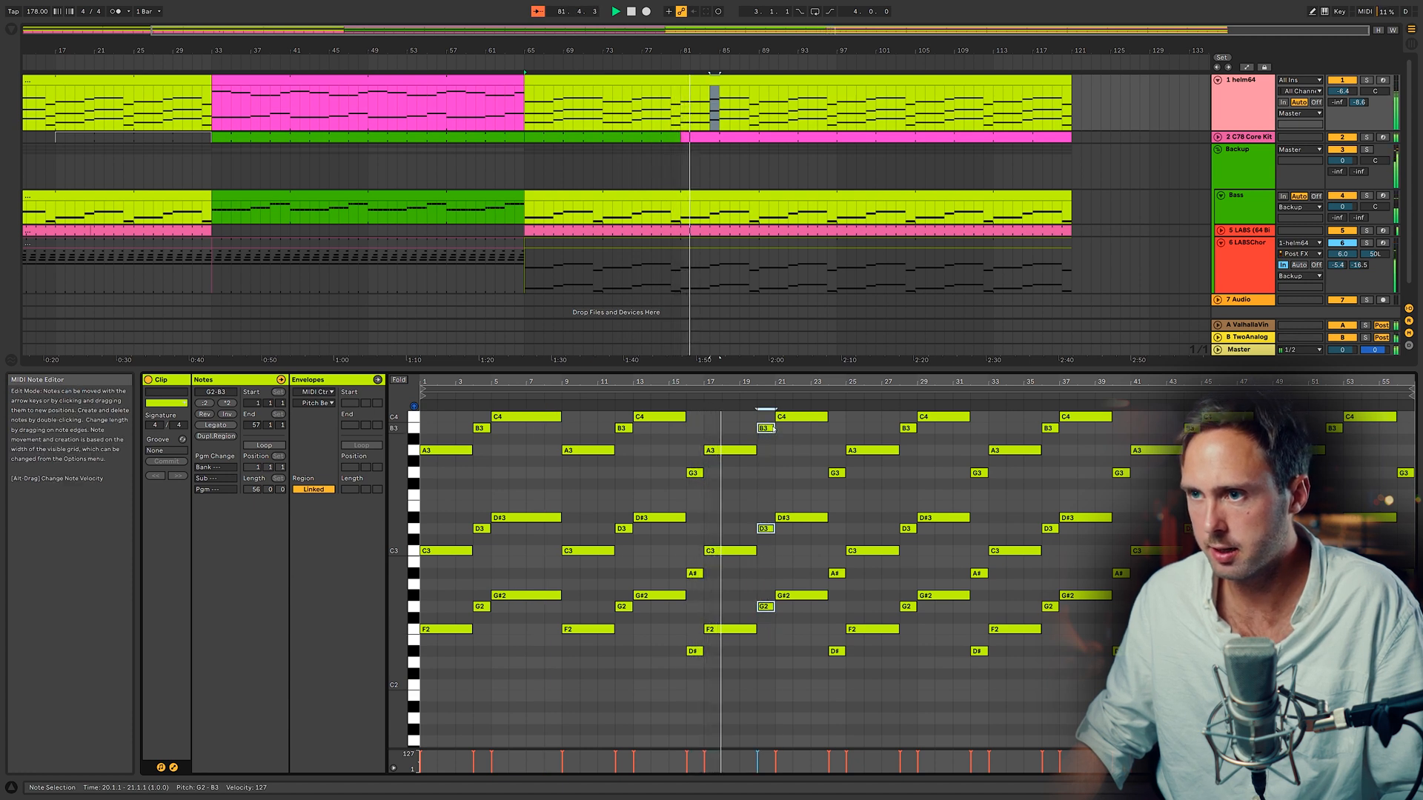
pyautogui.moveTo(772, 429); pyautogui.dragTo(803, 418)
pyautogui.press('Left')
pyautogui.hotkey('shift', 'Left')
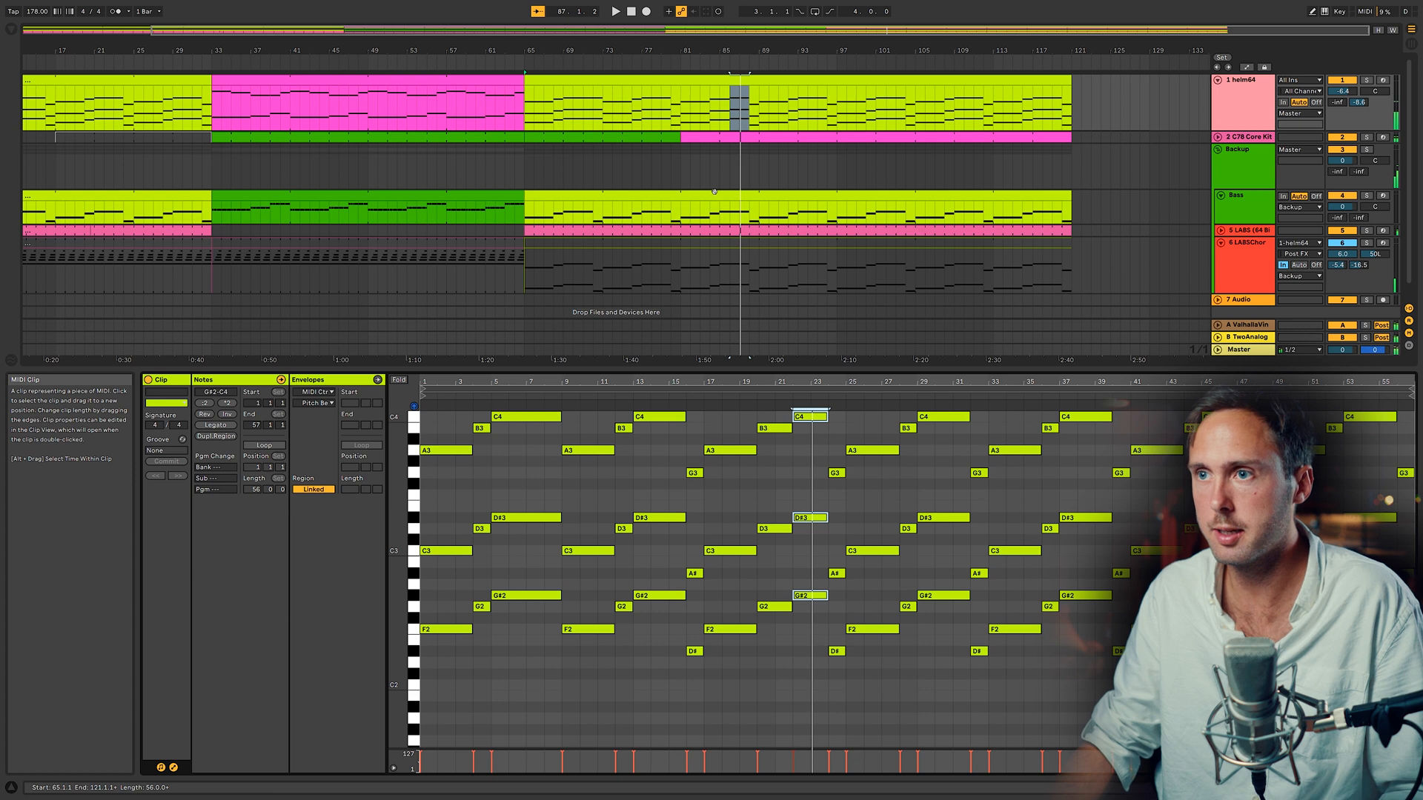
# Step: In the Bass clip, adjust the G0 and G#0 notes around bar 21 to follow the chord change, then play
pyautogui.click(695, 212)
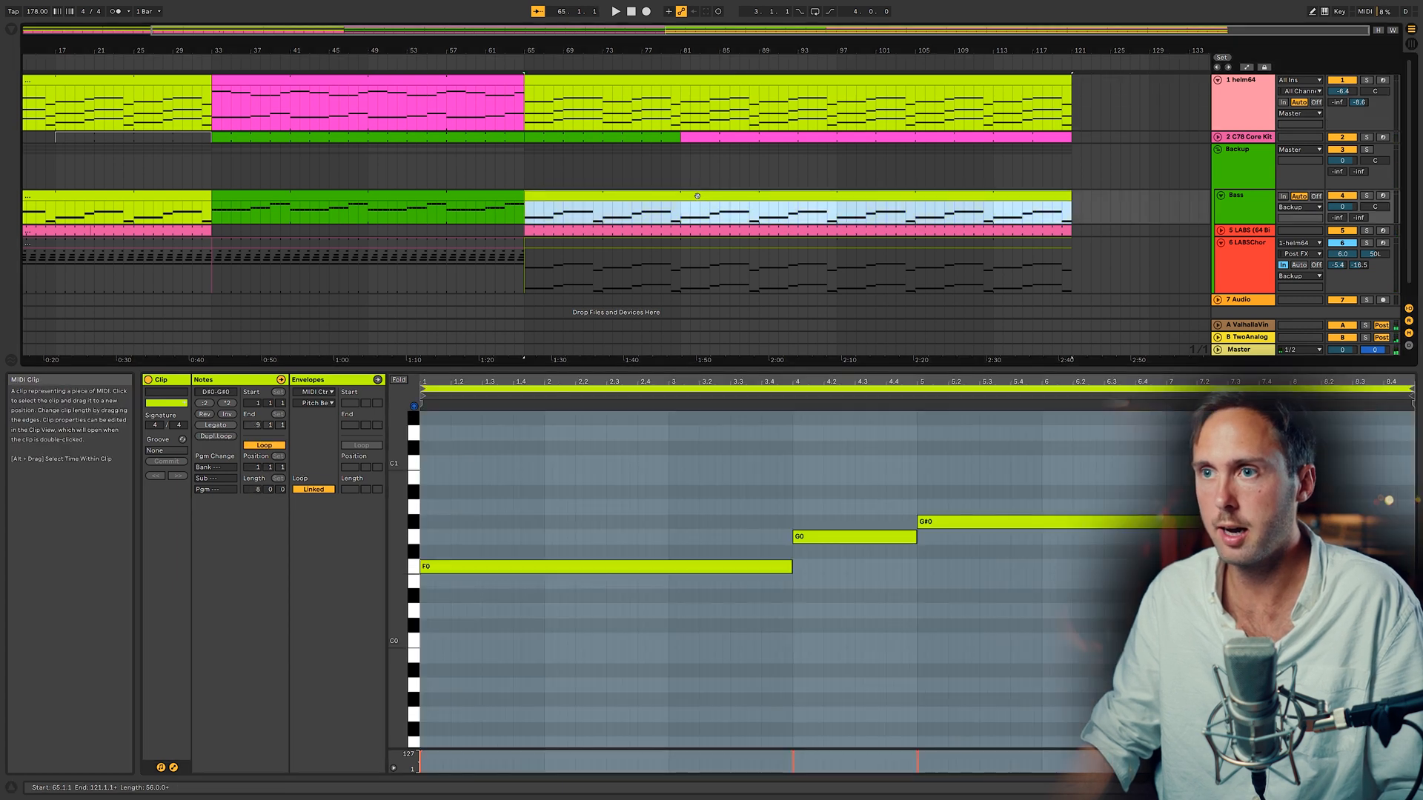
pyautogui.hotkey('ctrl', 'l')
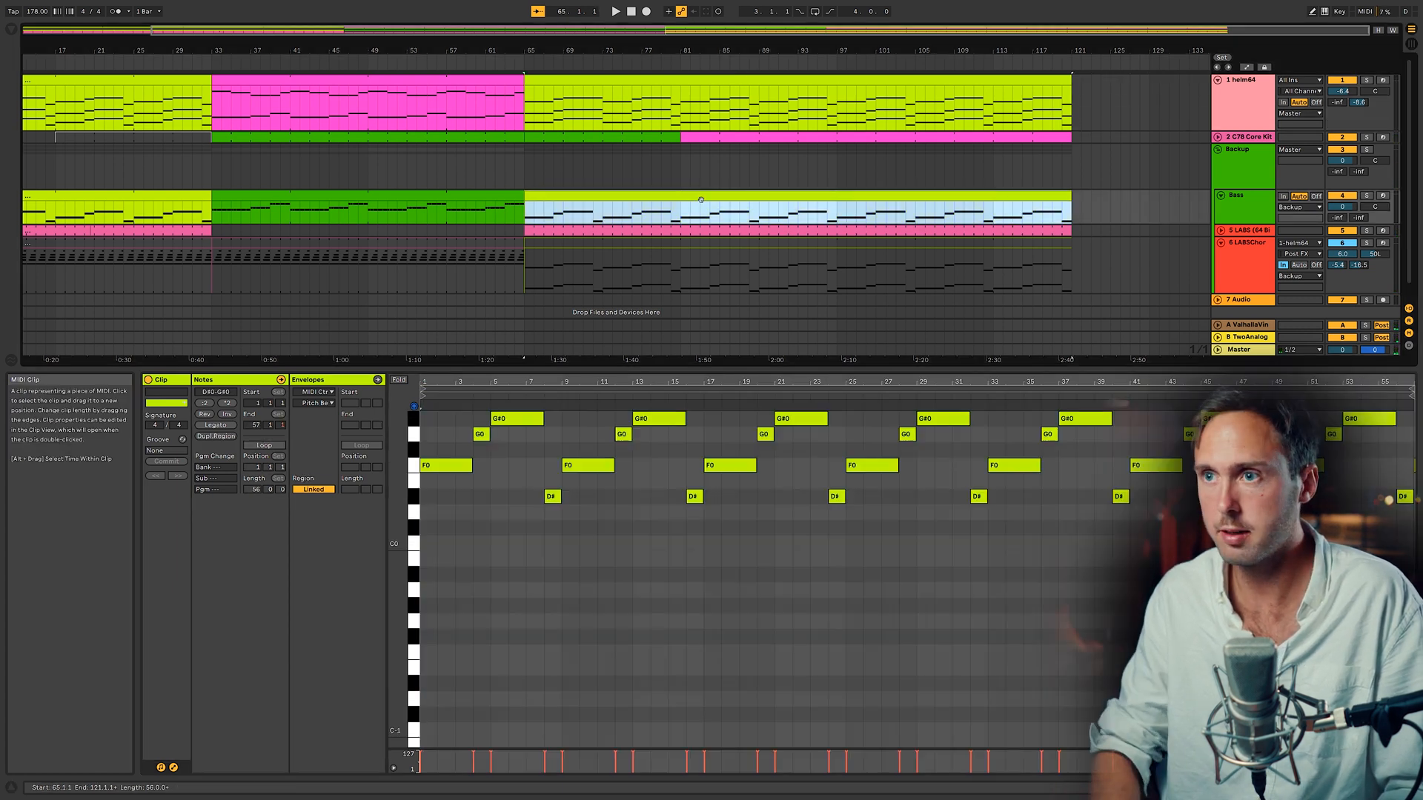
pyautogui.click(761, 446)
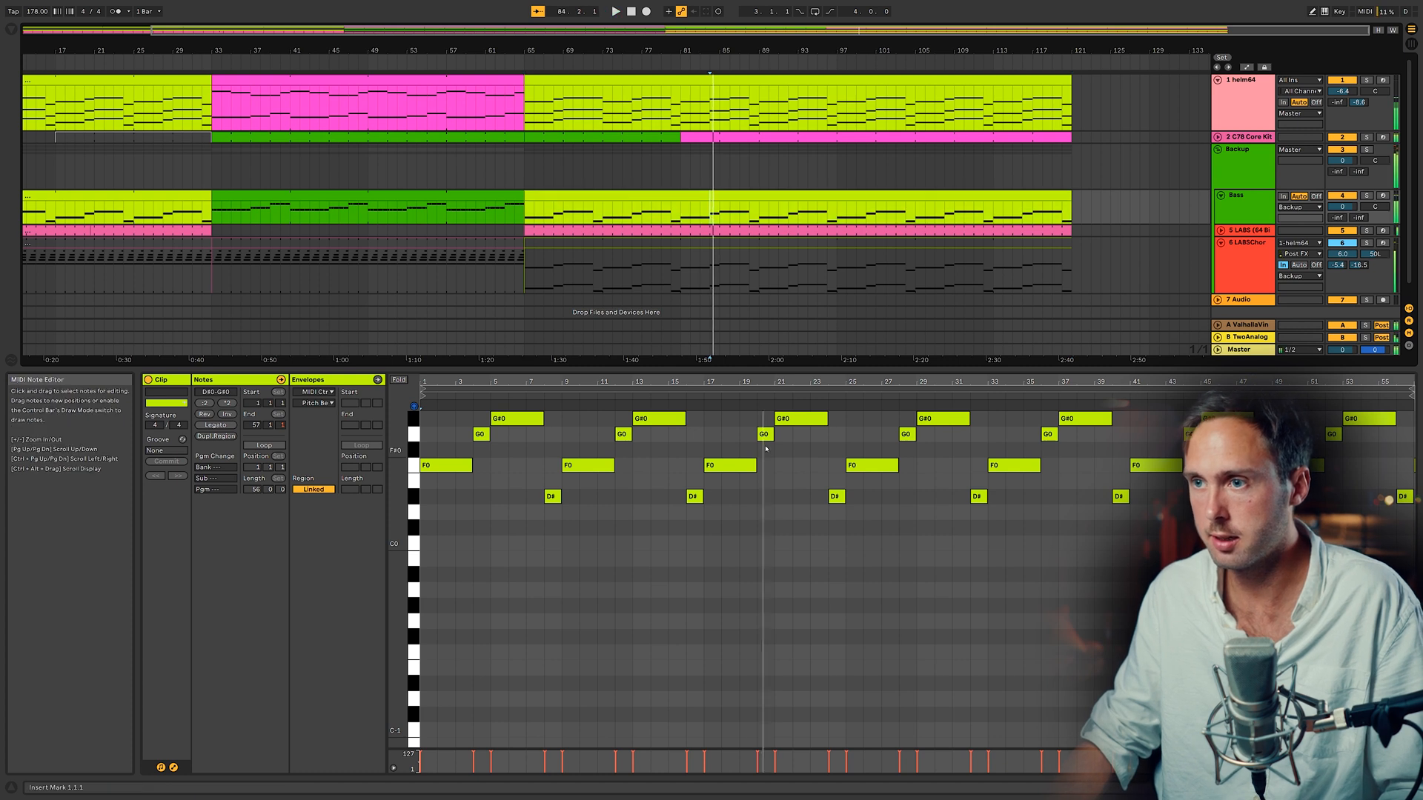
pyautogui.click(770, 434)
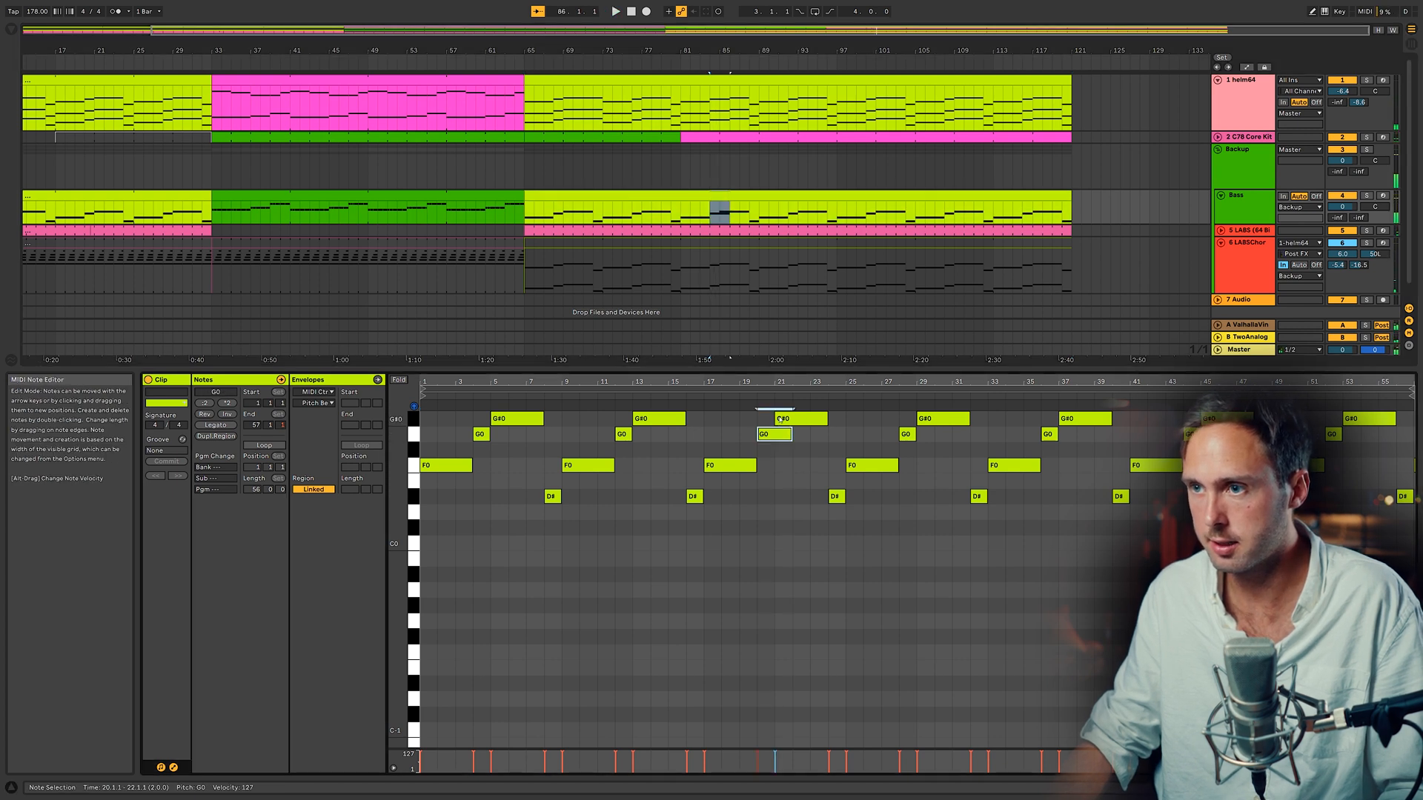
pyautogui.moveTo(777, 419); pyautogui.dragTo(793, 419)
pyautogui.press('space')
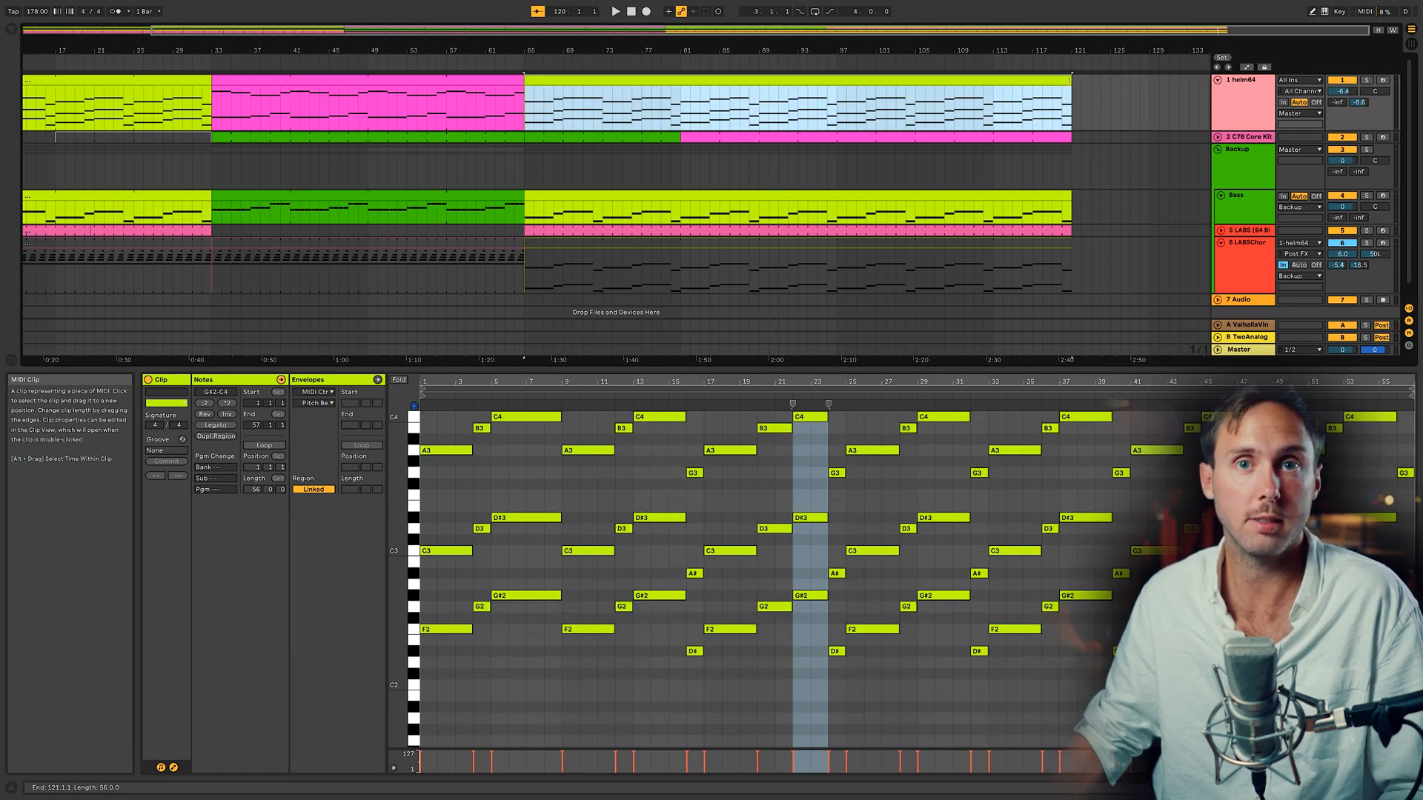
# Step: Lengthen the helm64 clip past bar 121 to about bar 124
pyautogui.moveTo(1069, 80); pyautogui.dragTo(1098, 82)
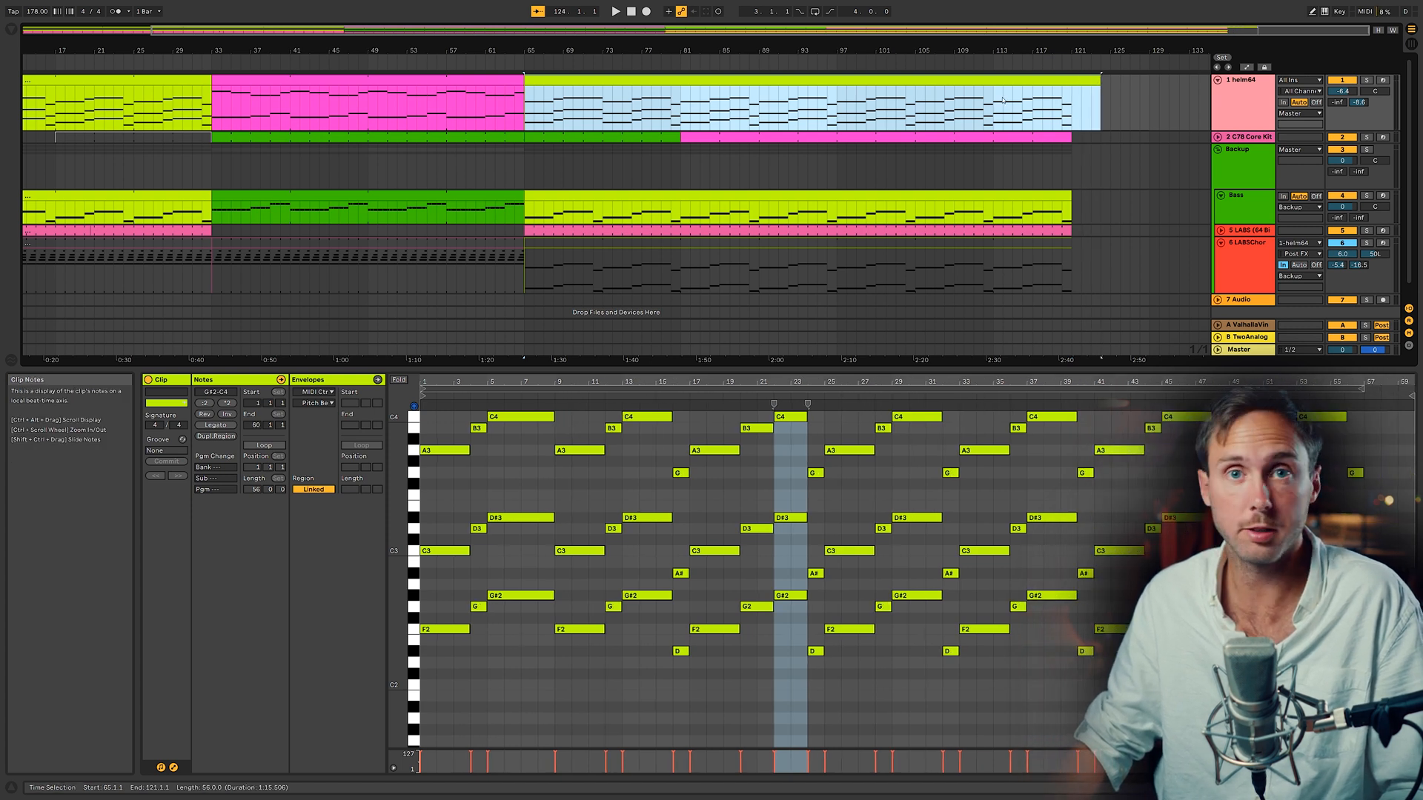
pyautogui.moveTo(1070, 136)
pyautogui.mouseDown()
pyautogui.moveTo(1191, 136)
pyautogui.moveTo(1076, 144)
pyautogui.mouseUp()
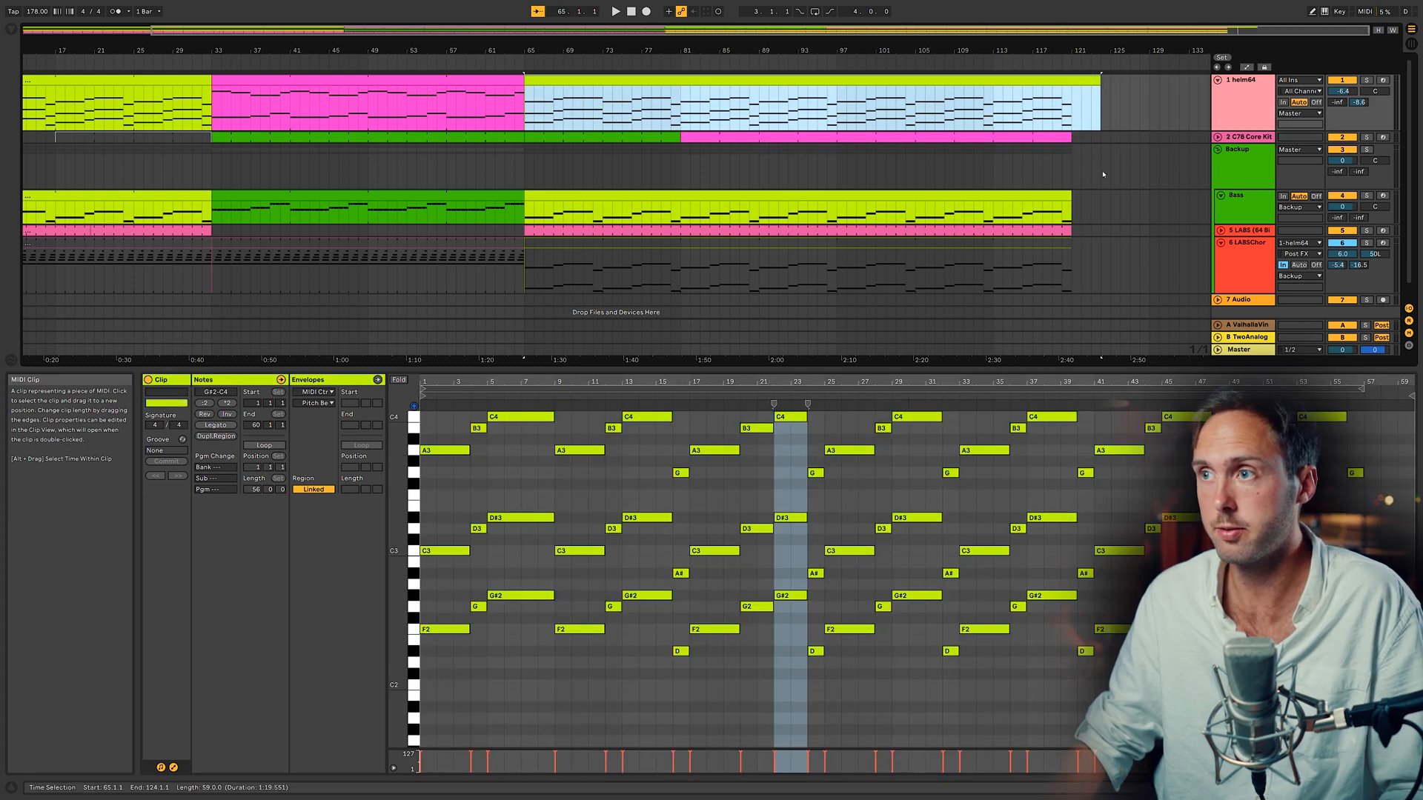
pyautogui.click(1086, 78)
# Step: Build a new helm64 section after the song end spanning bars 127 to 161
pyautogui.moveTo(1356, 434); pyautogui.dragTo(1377, 545)
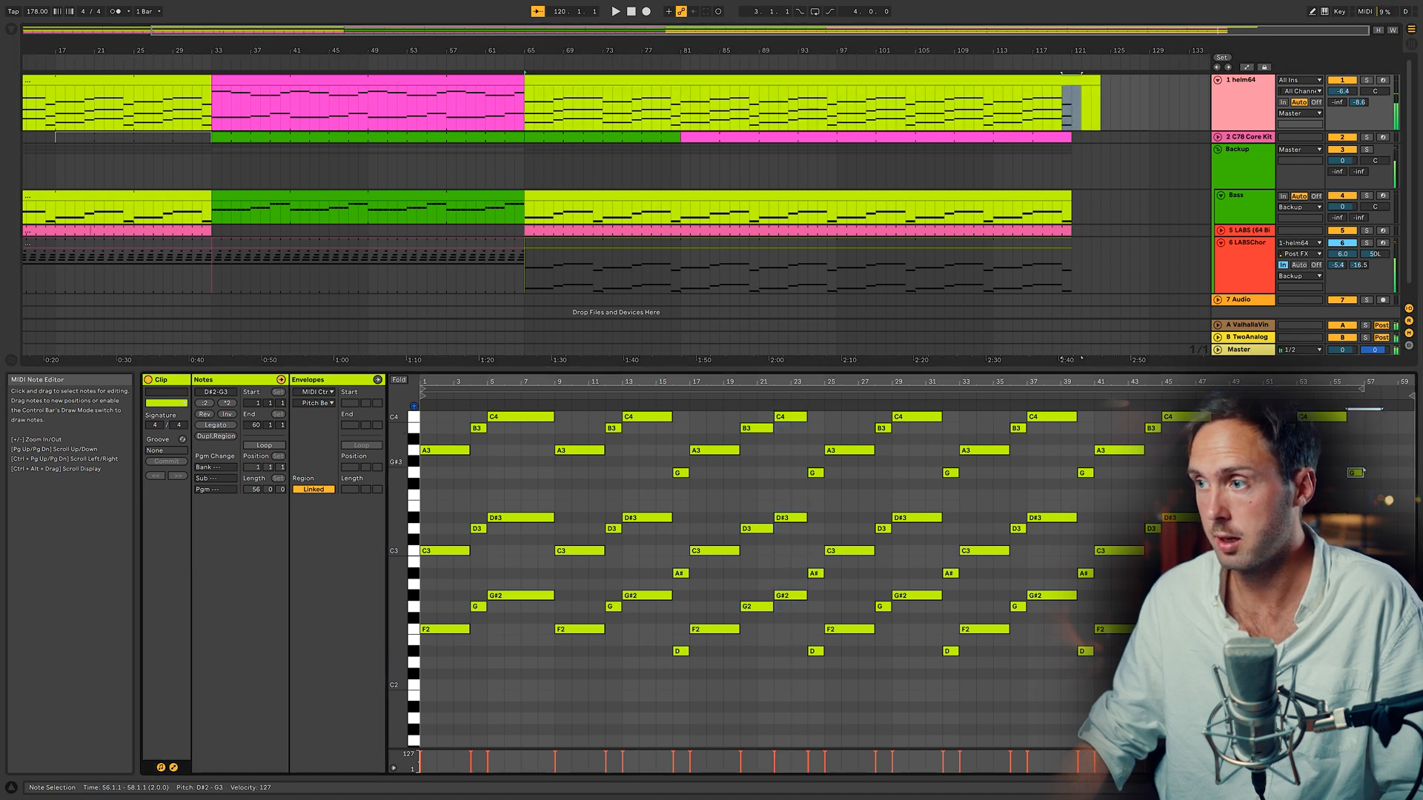
pyautogui.moveTo(1400, 473); pyautogui.dragTo(1357, 473)
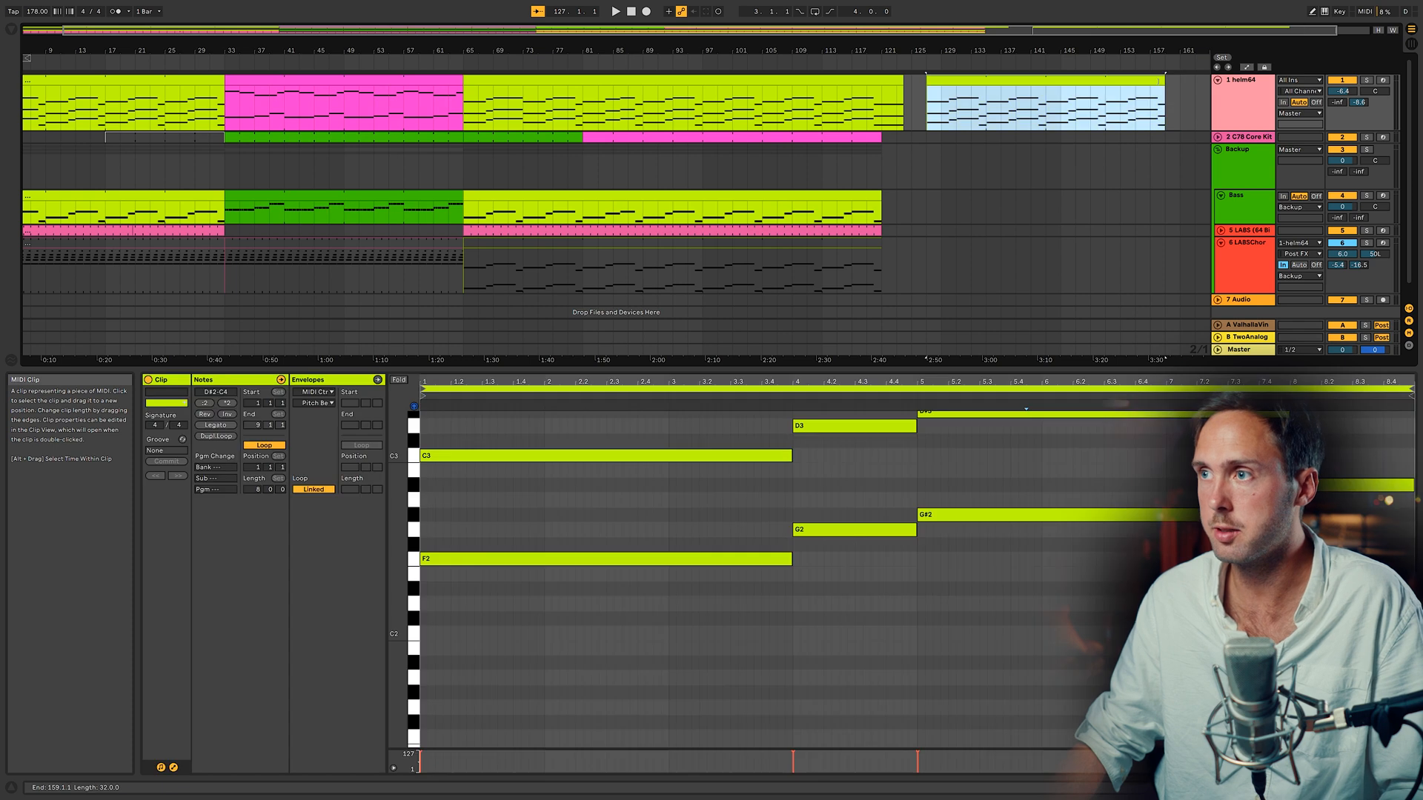
pyautogui.moveTo(1158, 80)
pyautogui.mouseDown()
pyautogui.moveTo(1213, 71)
pyautogui.moveTo(1134, 74)
pyautogui.mouseUp()
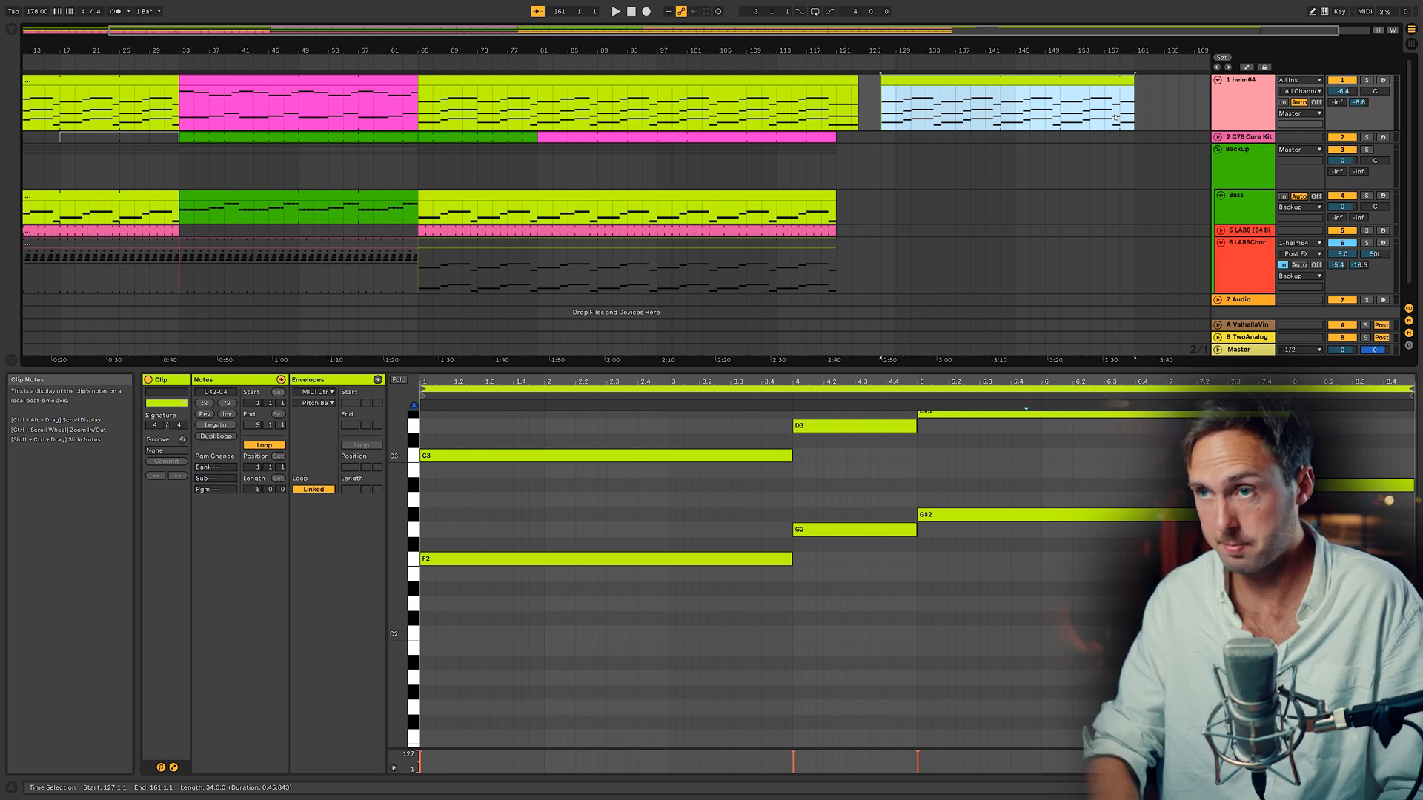
# Step: Consolidate the new helm64 section into one clip and delete the notes at its end
pyautogui.hotkey('ctrl', 'j')
pyautogui.moveTo(1335, 437); pyautogui.dragTo(1401, 726)
pyautogui.press('Delete')
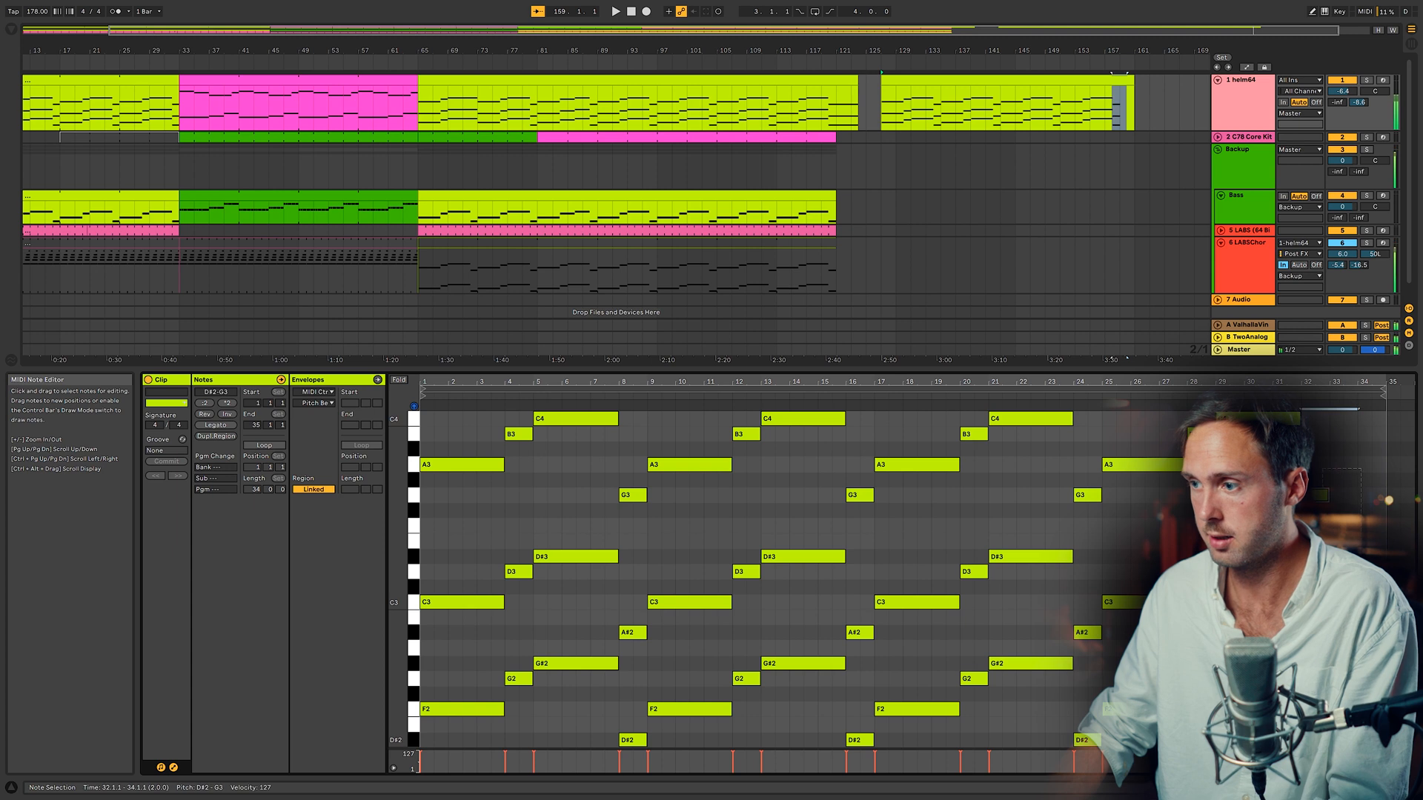
# Step: Consolidate the Bass track's clips from bar 65 to bar 97 into a single clip
pyautogui.click(528, 195)
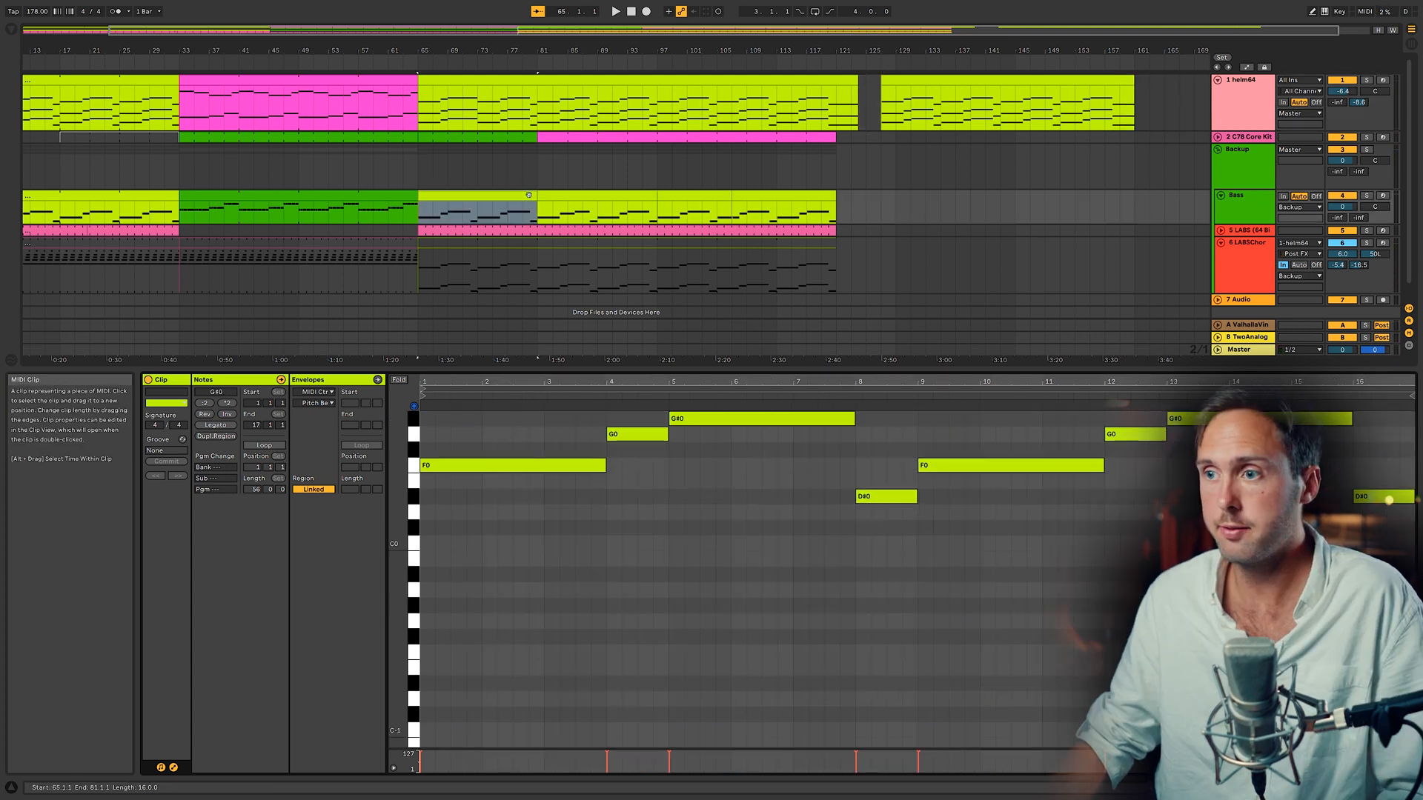
pyautogui.click(1408, 499)
pyautogui.moveTo(1417, 502); pyautogui.dragTo(1418, 499)
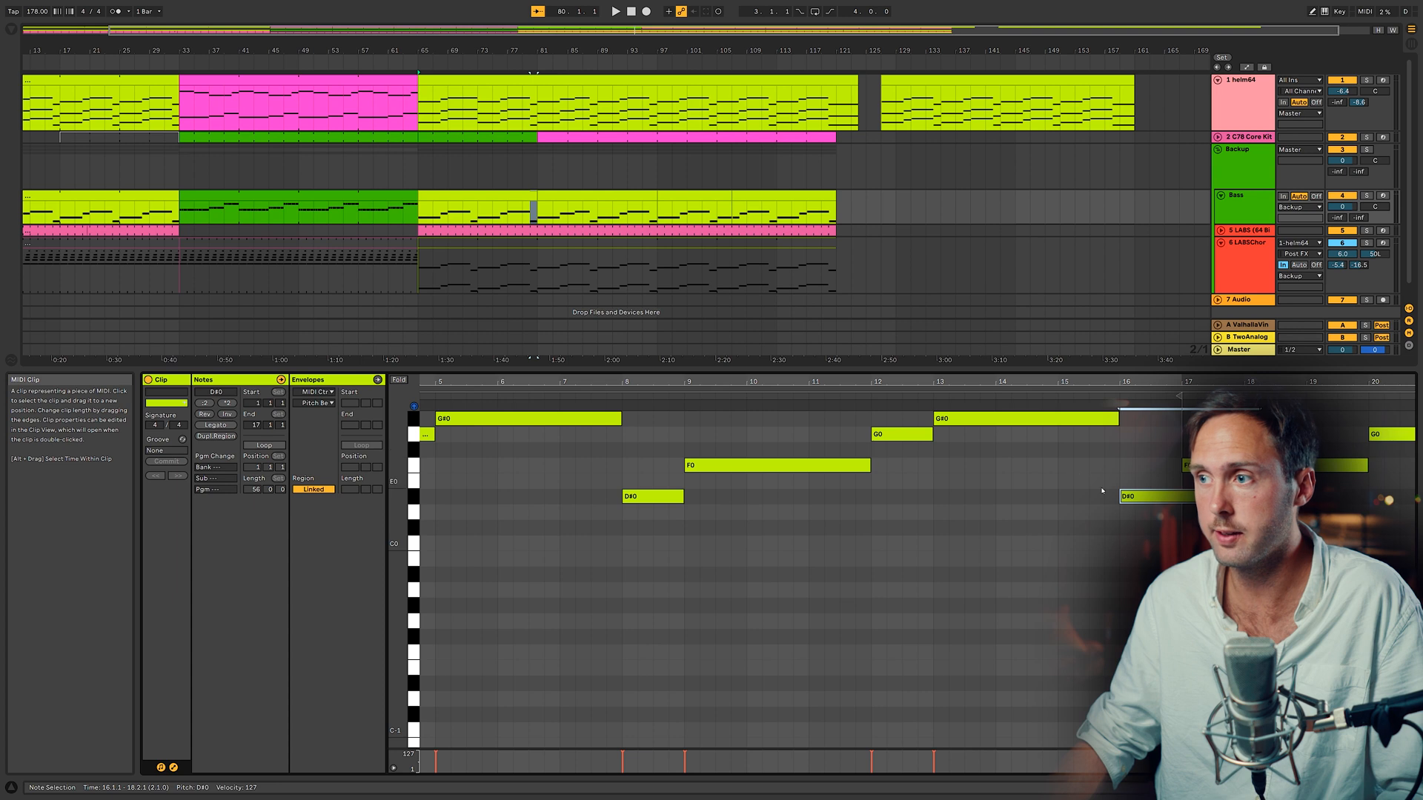
pyautogui.click(522, 206)
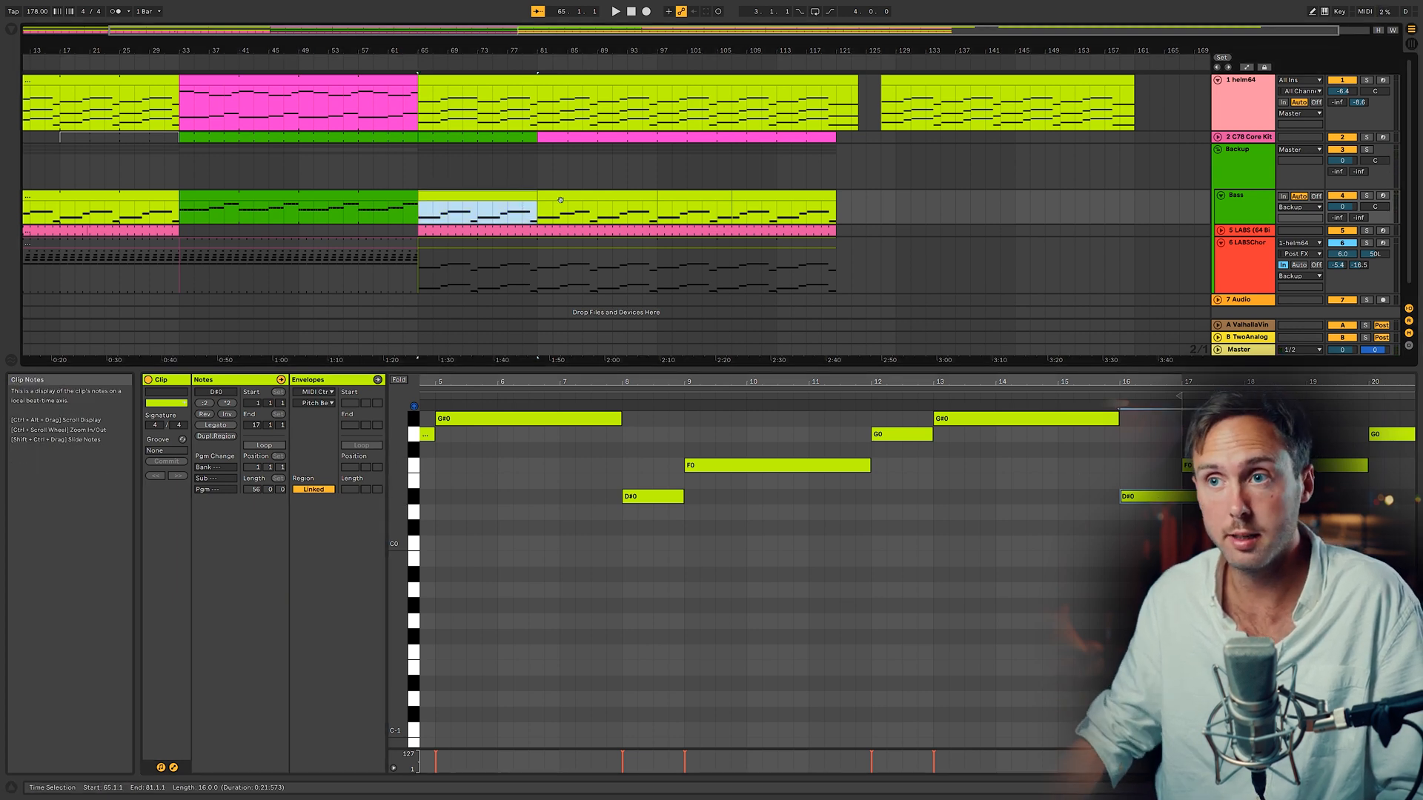
pyautogui.click(558, 198)
pyautogui.keyDown('shift'); pyautogui.click(503, 200); pyautogui.keyUp('shift')
pyautogui.hotkey('ctrl', 'j')
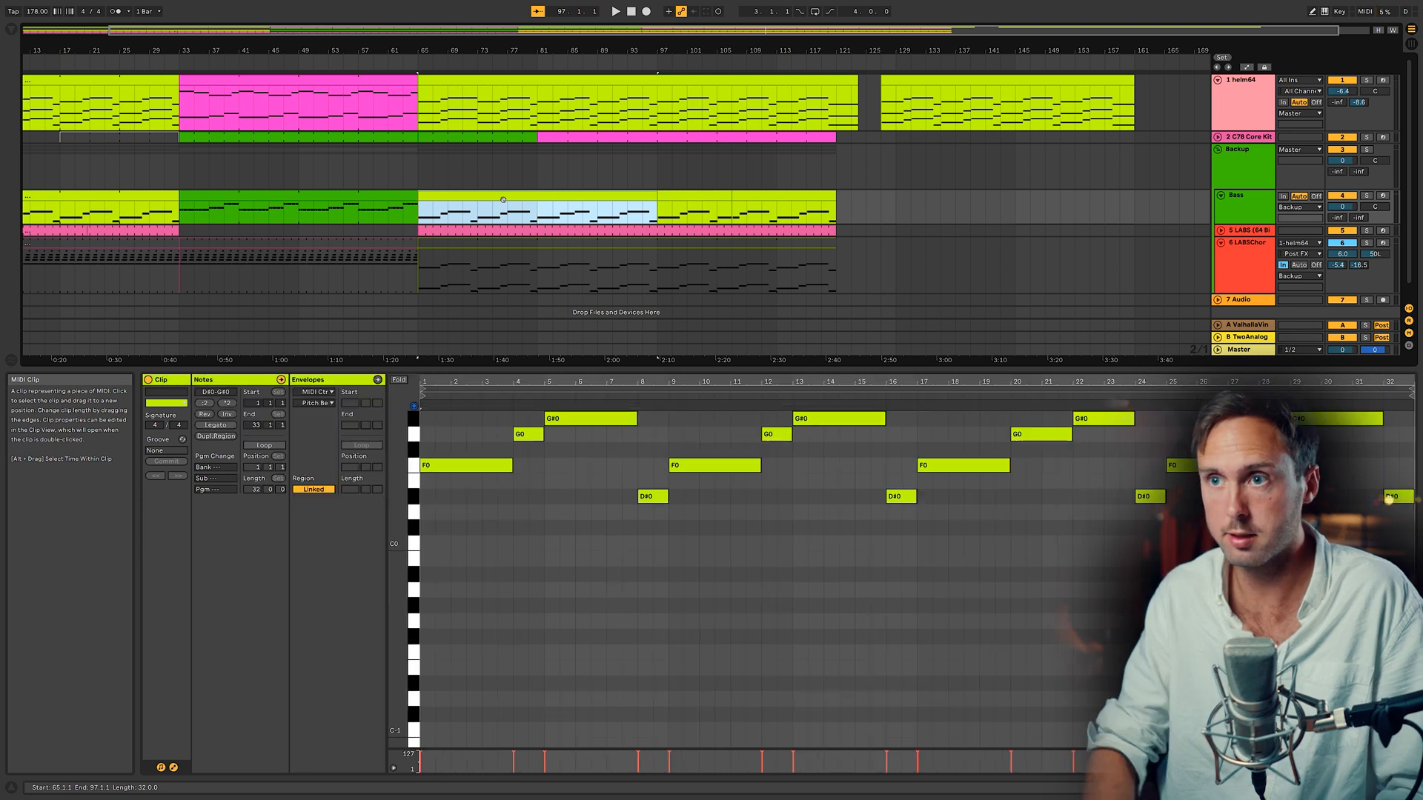
pyautogui.click(905, 496)
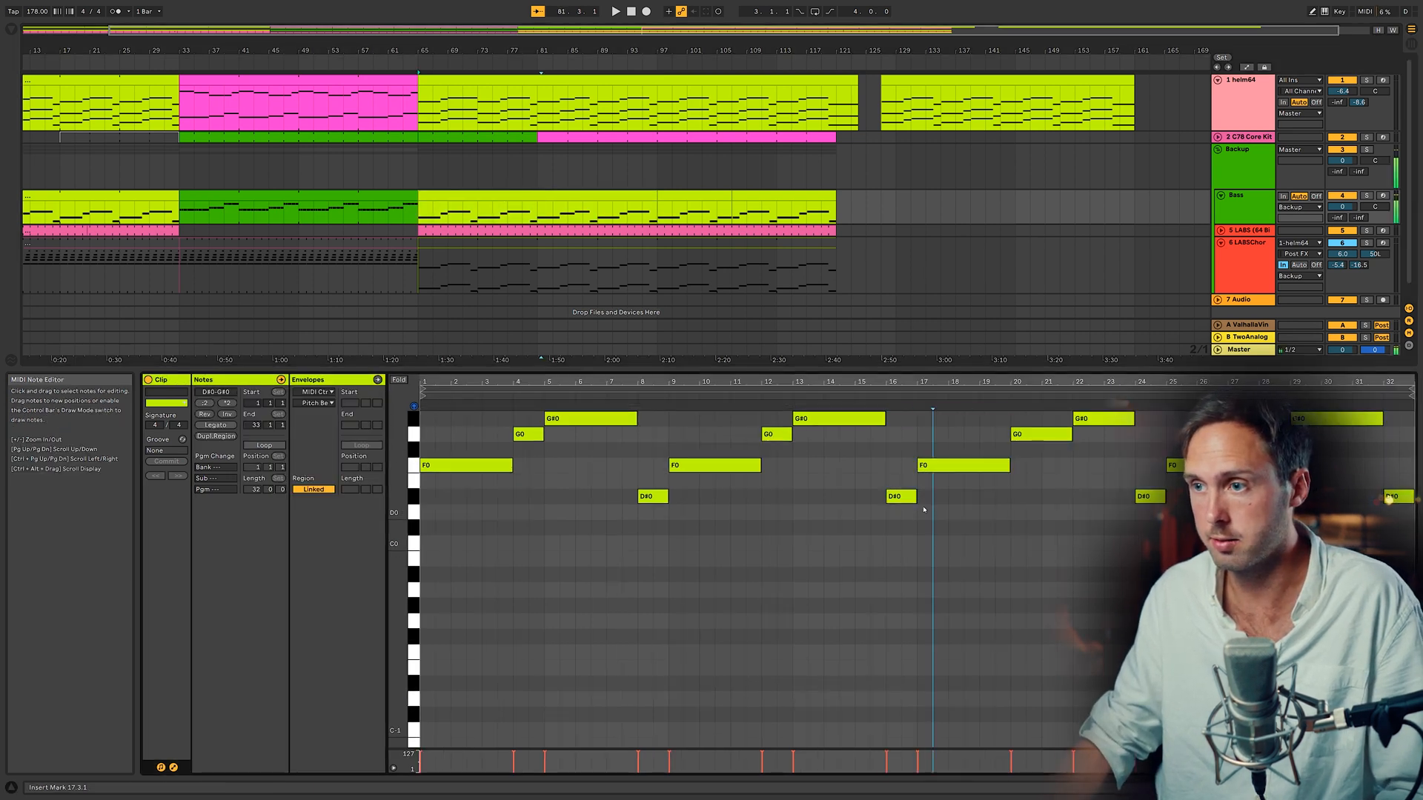
pyautogui.click(912, 500)
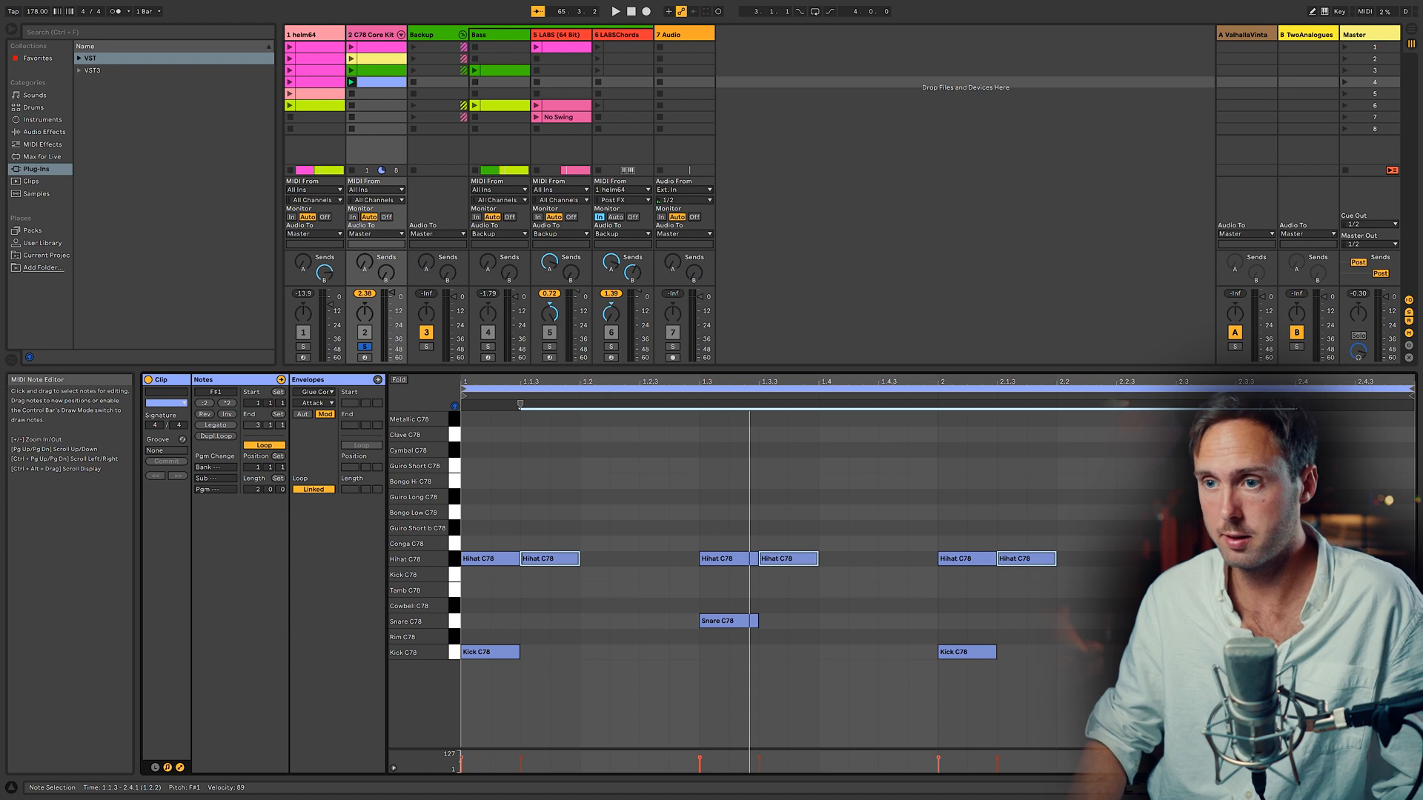
# Step: Play the drum clip and nudge the selected hi-hat notes slightly later in time
pyautogui.press('space')
pyautogui.hotkey('alt', 'Right')
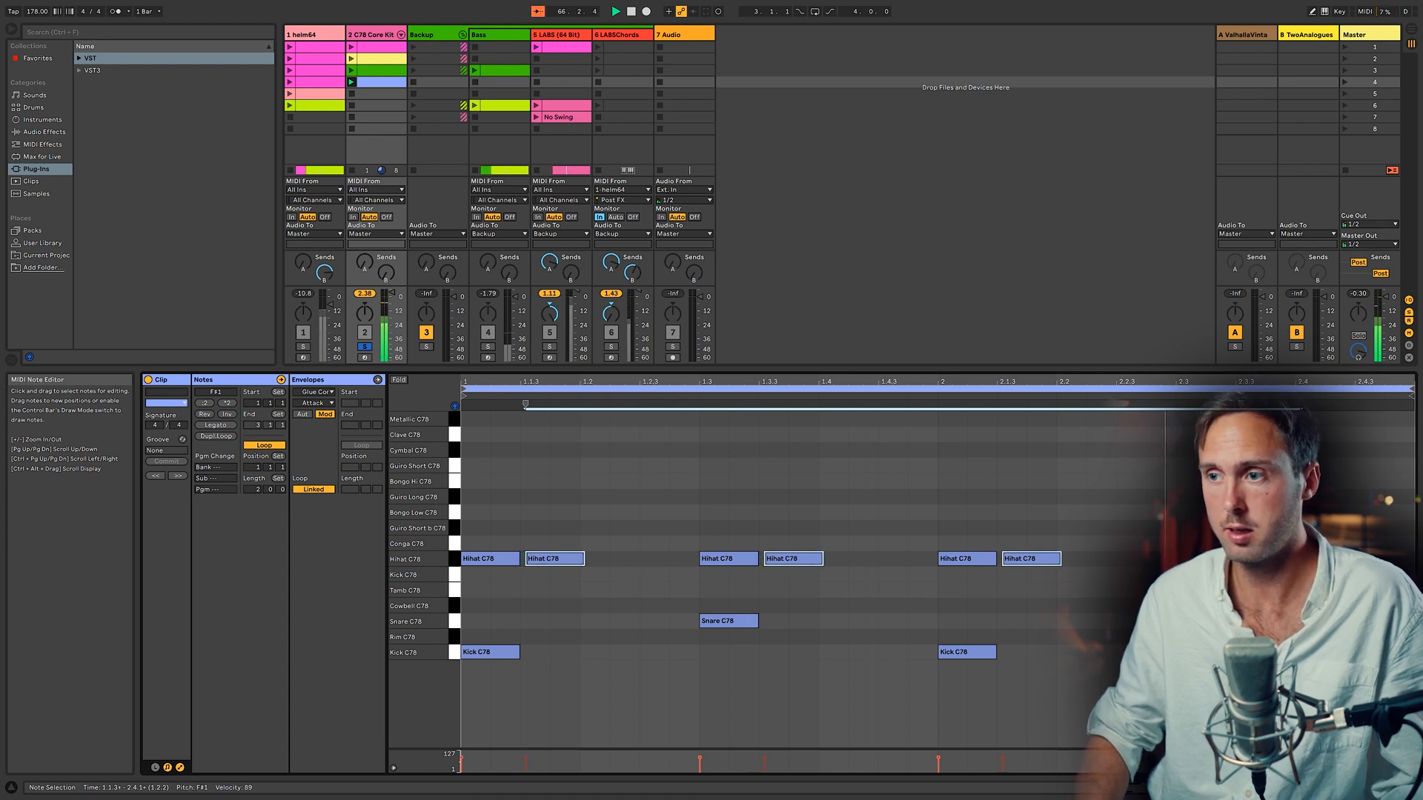
pyautogui.hotkey('alt', 'Right')
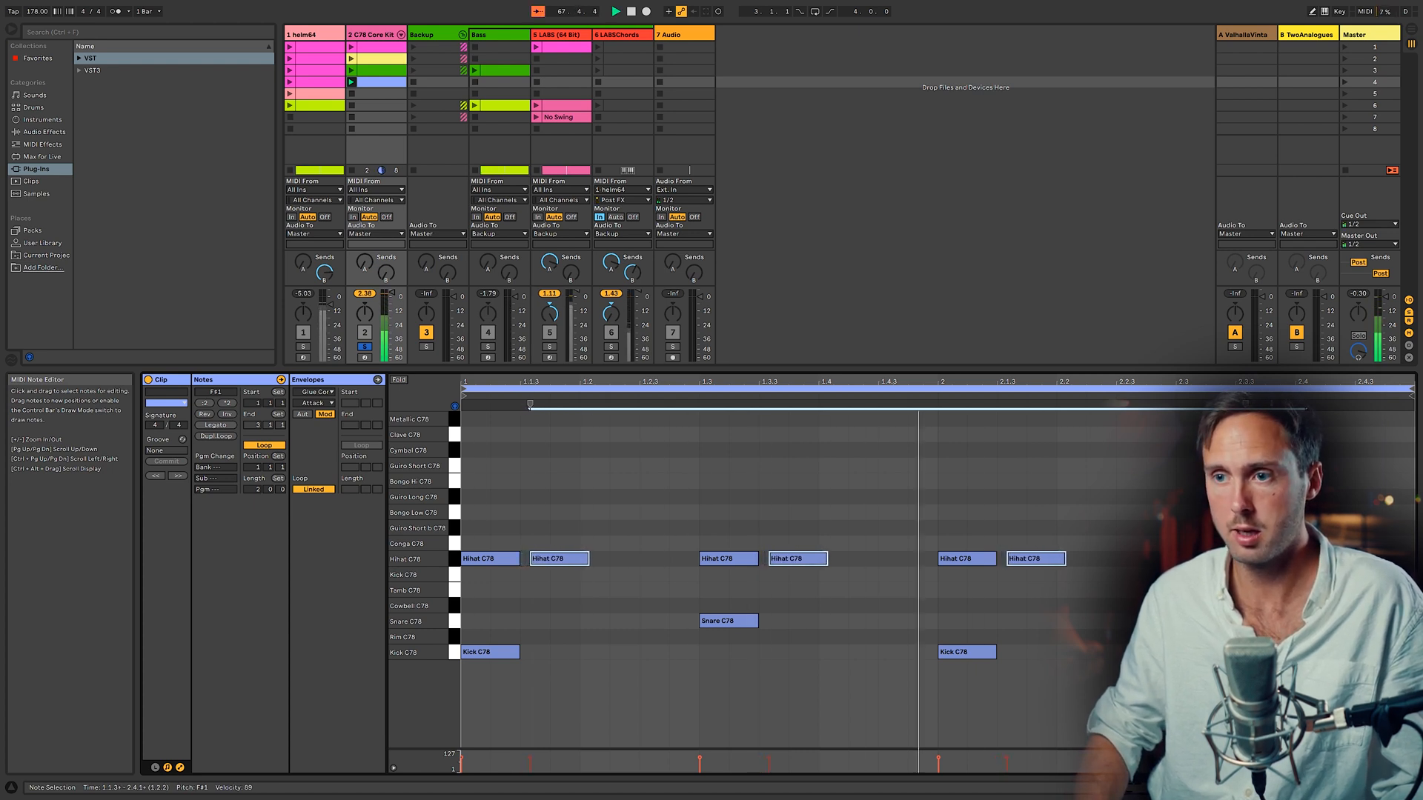
pyautogui.hotkey('alt', 'Right')
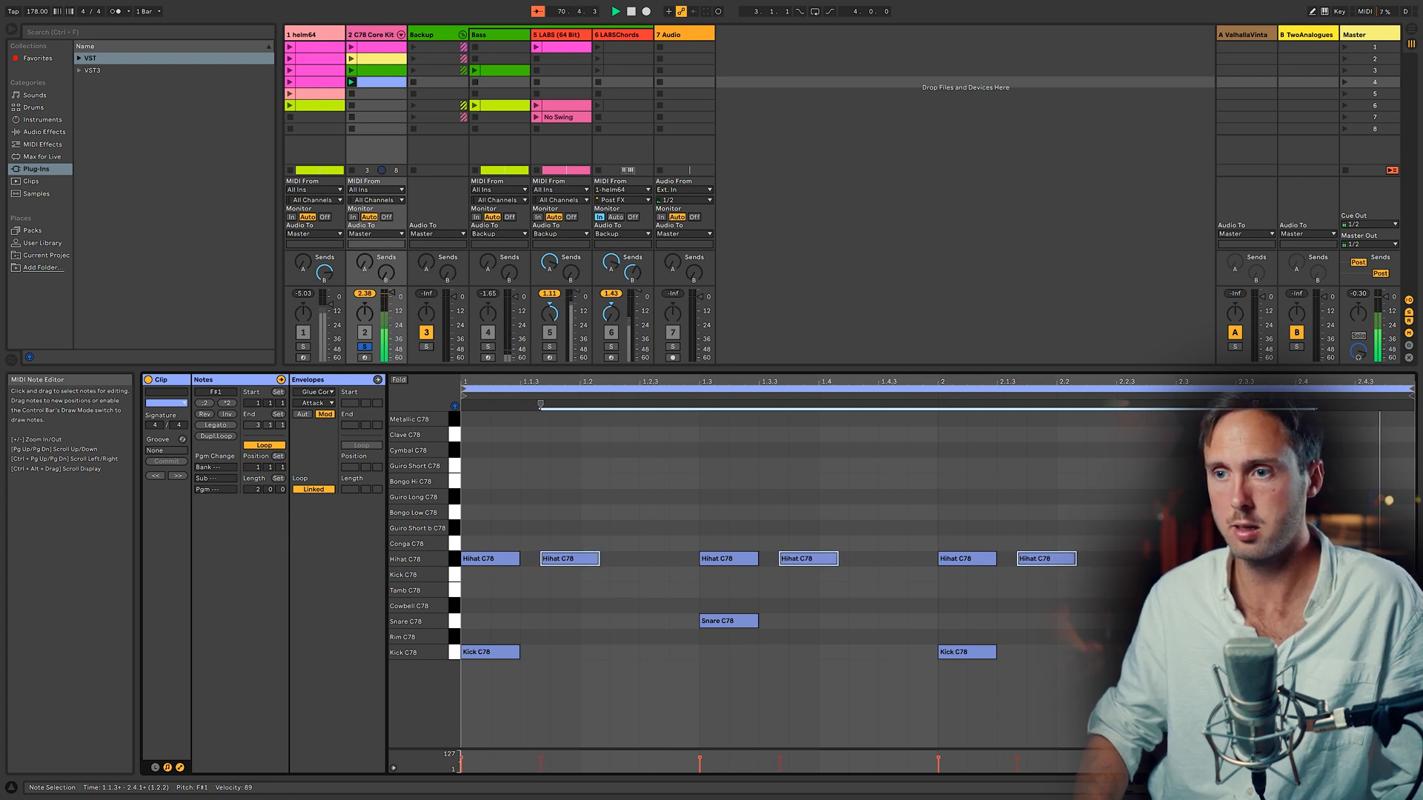
# Step: Keep nudging the selected hi-hat notes later in time, in small increments
pyautogui.hotkey('alt', 'Right')
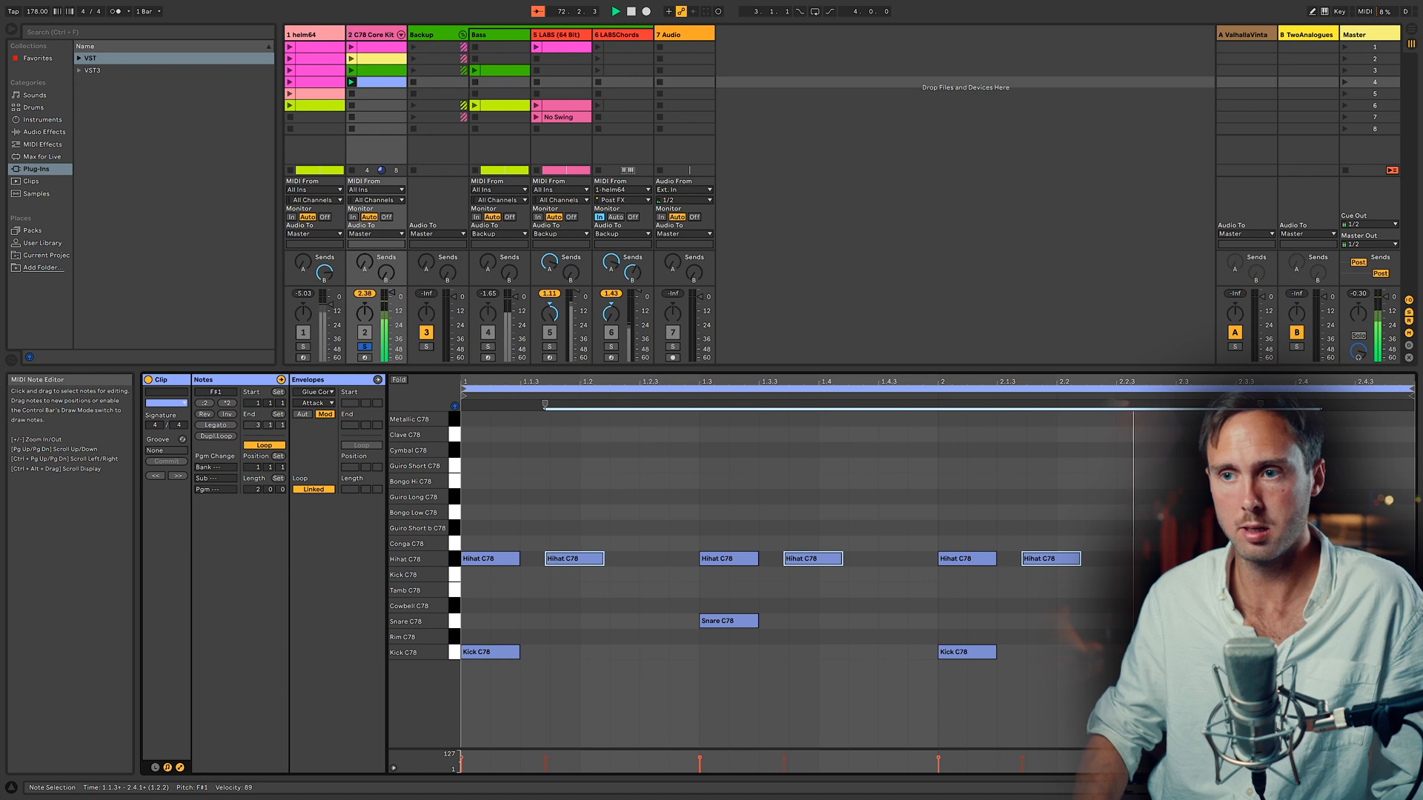
pyautogui.hotkey('alt', 'Right')
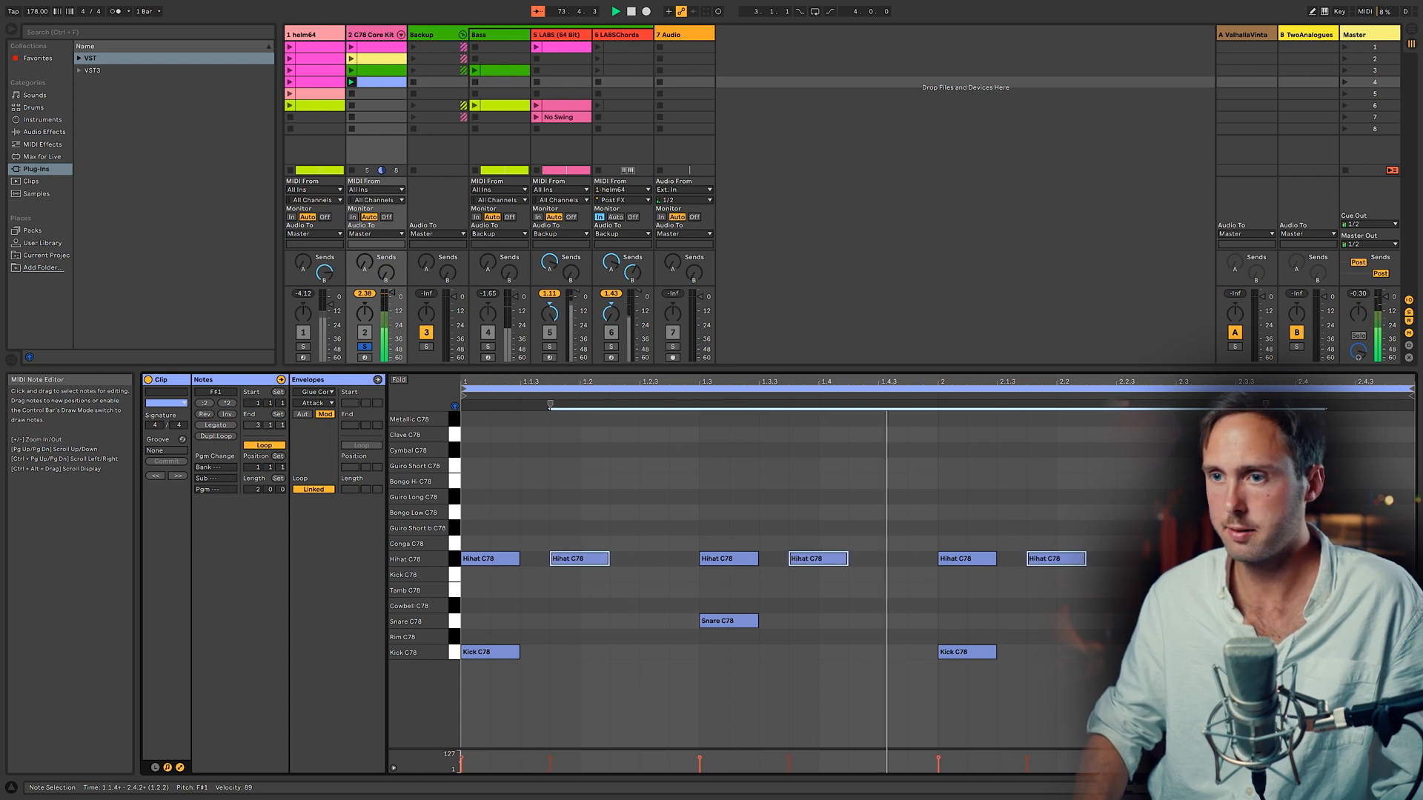
pyautogui.hotkey('alt', 'Right')
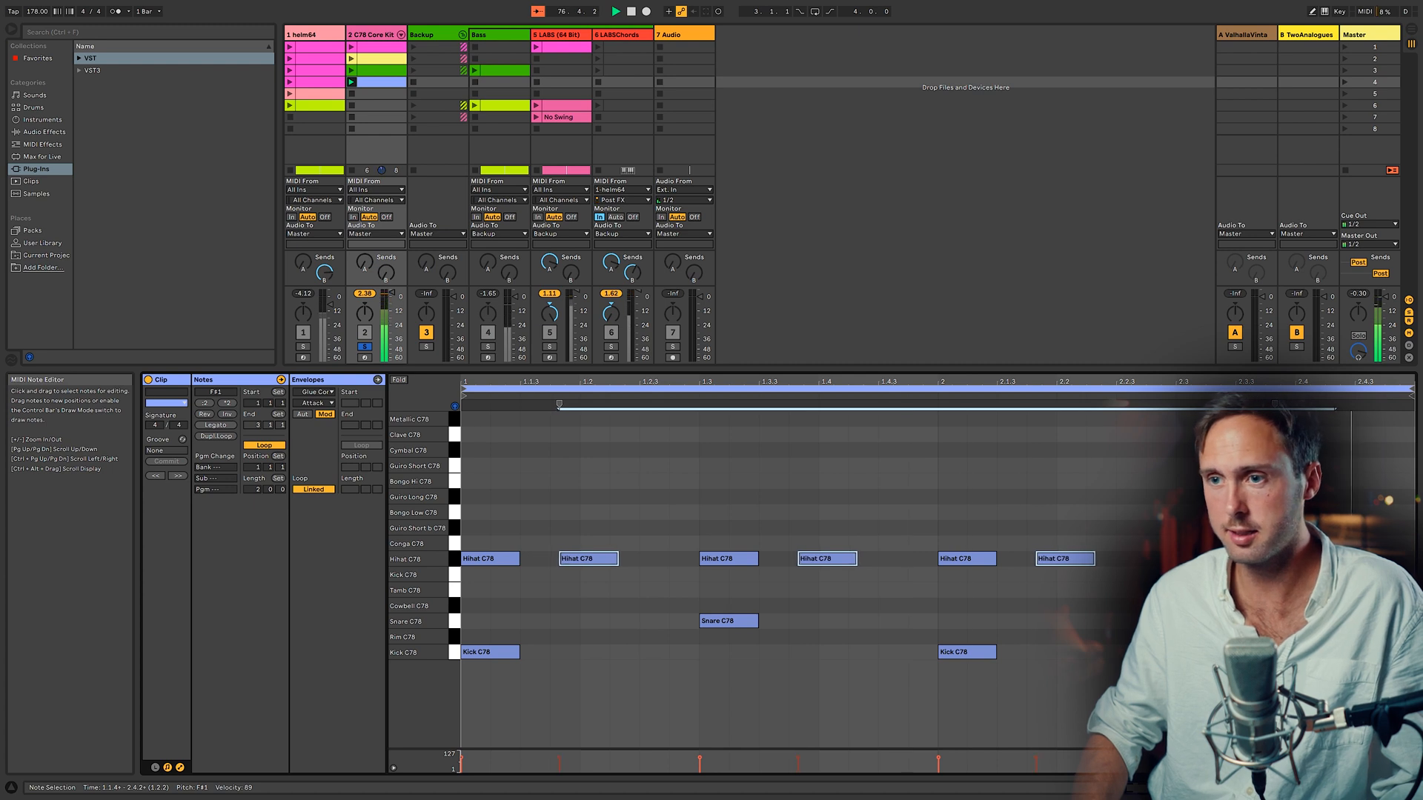
pyautogui.hotkey('alt', 'Right')
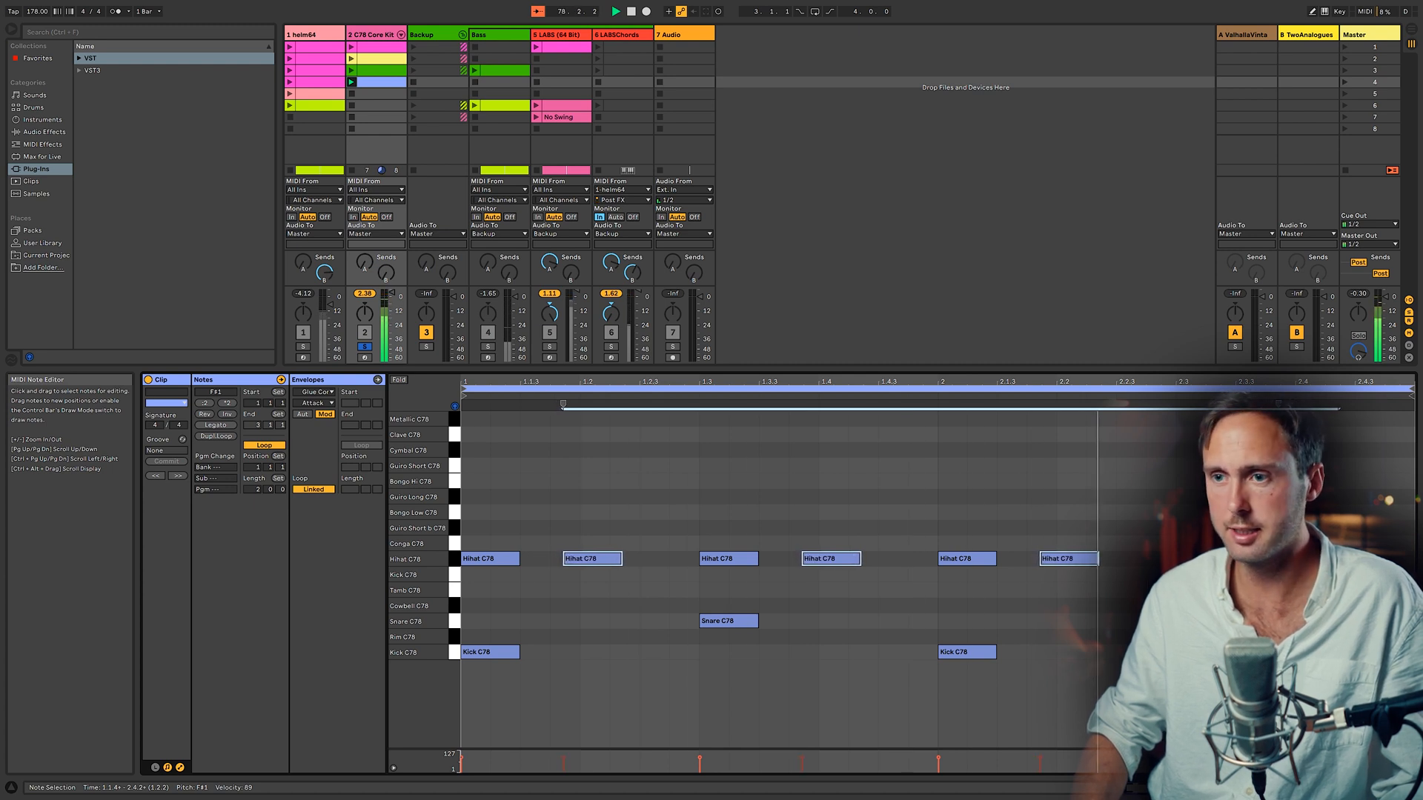
pyautogui.hotkey('alt', 'Right')
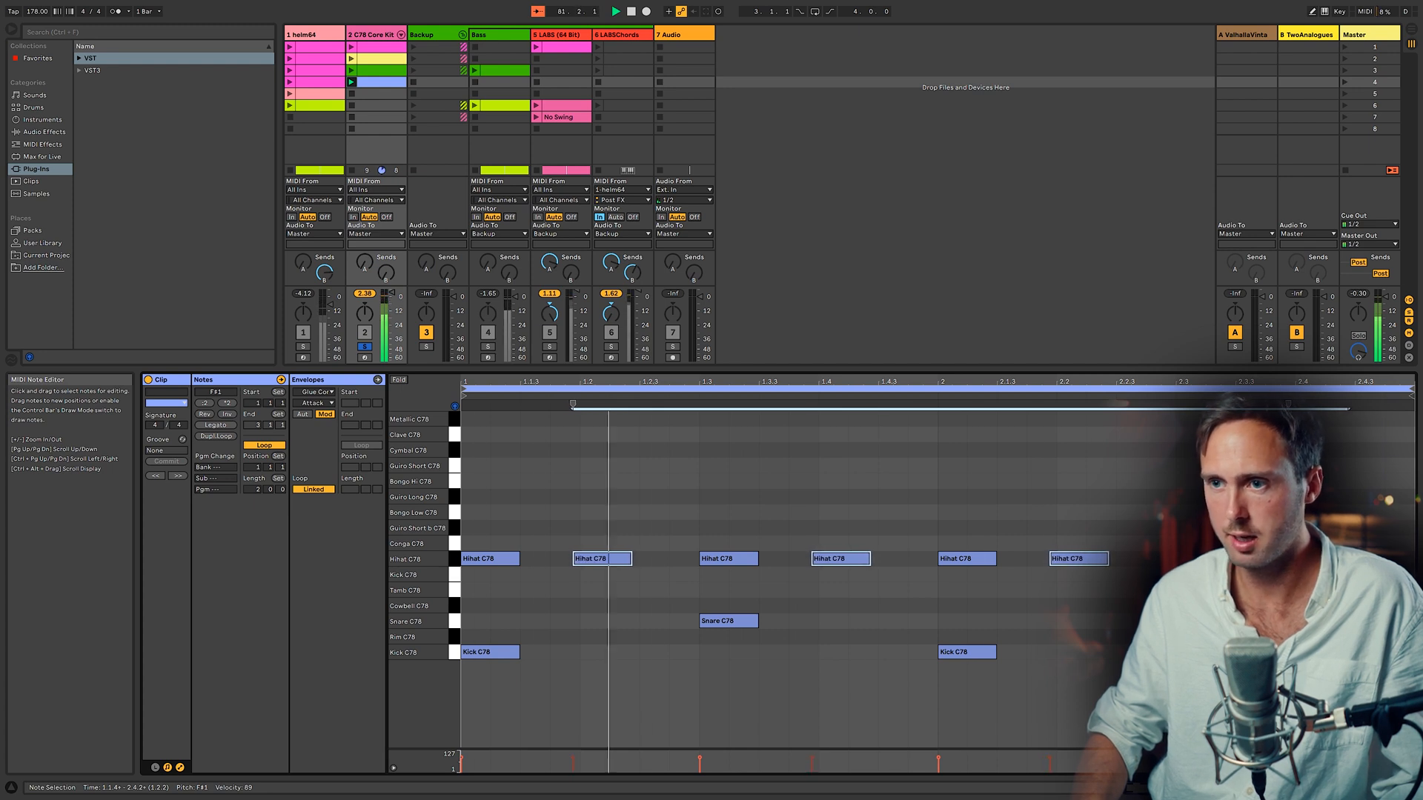
pyautogui.hotkey('alt', 'Right')
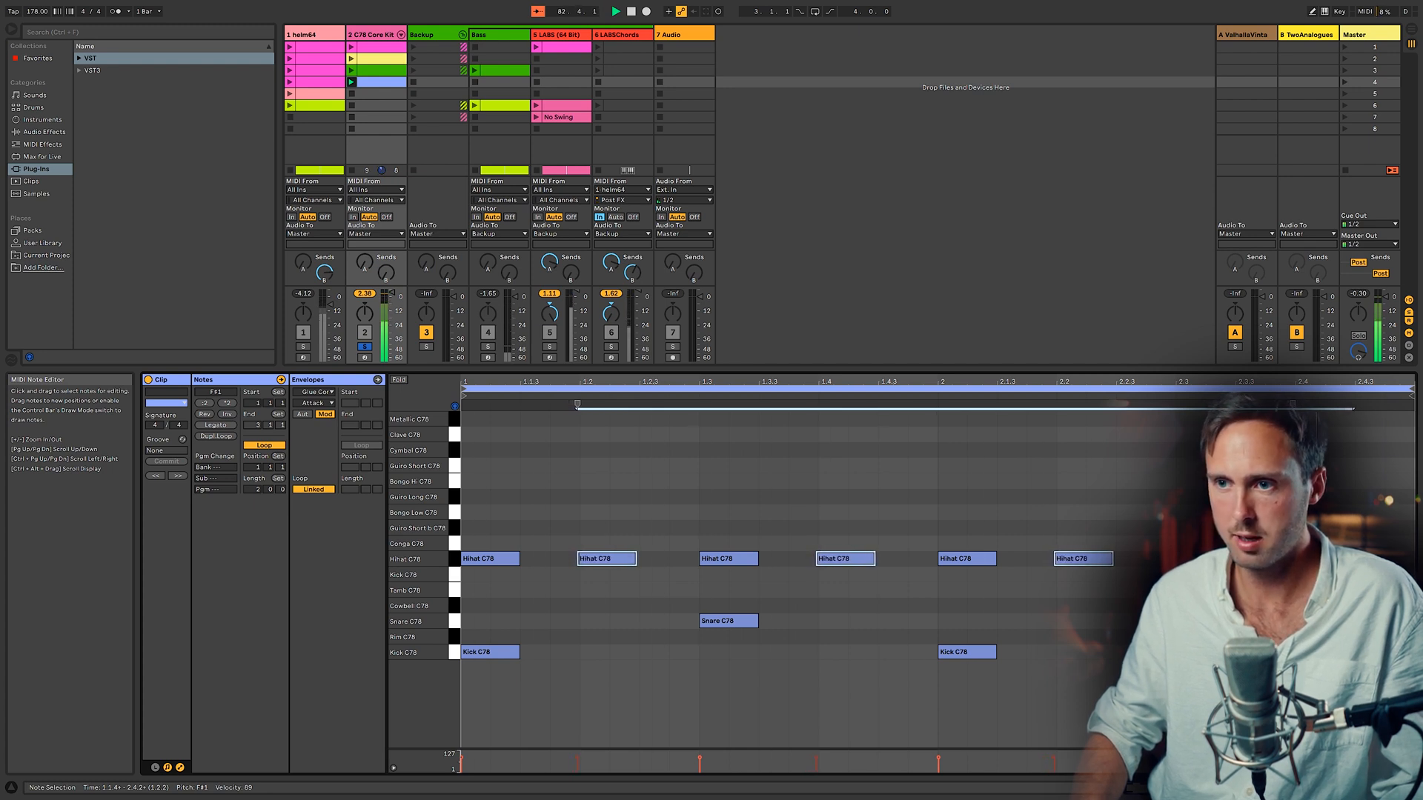
pyautogui.hotkey('alt', 'Right')
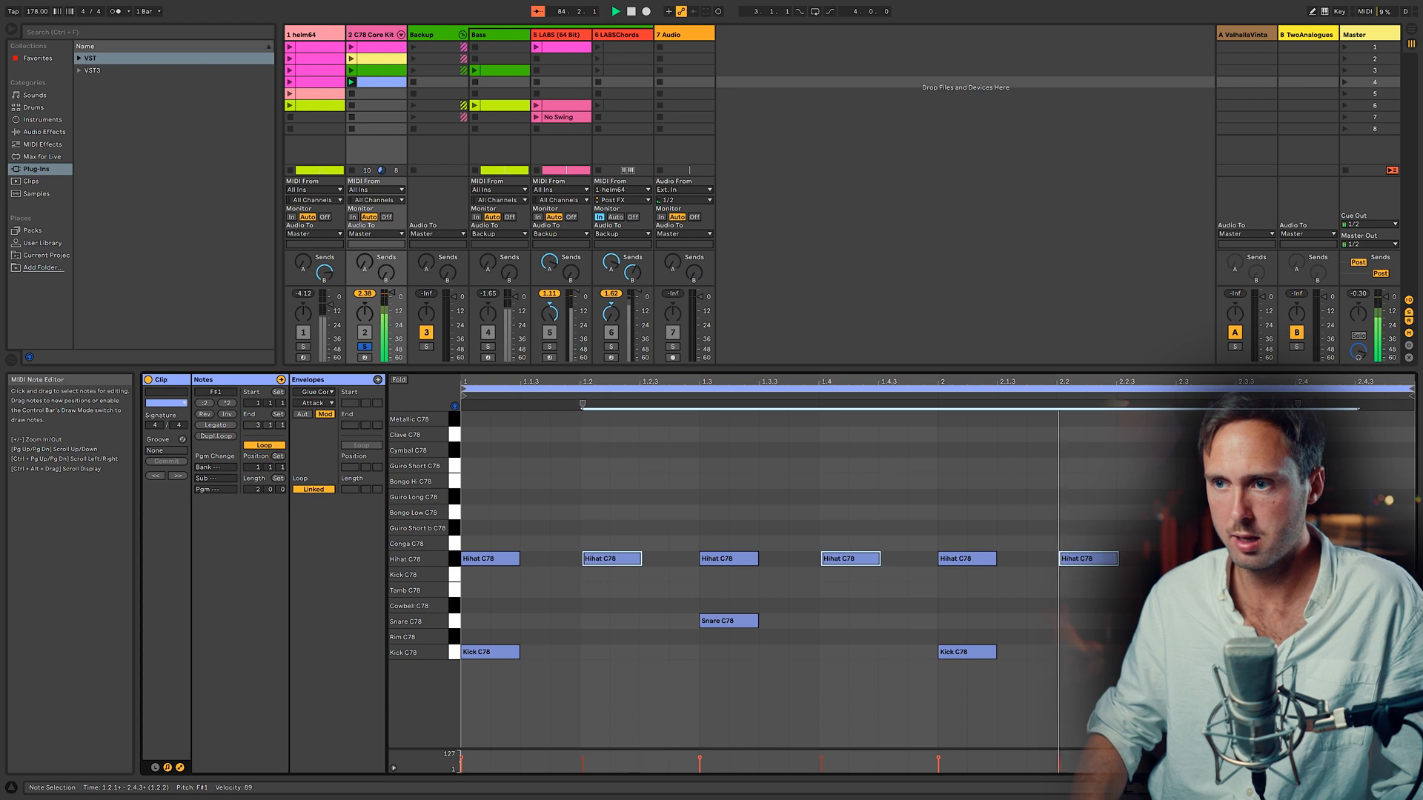
pyautogui.hotkey('alt', 'Right')
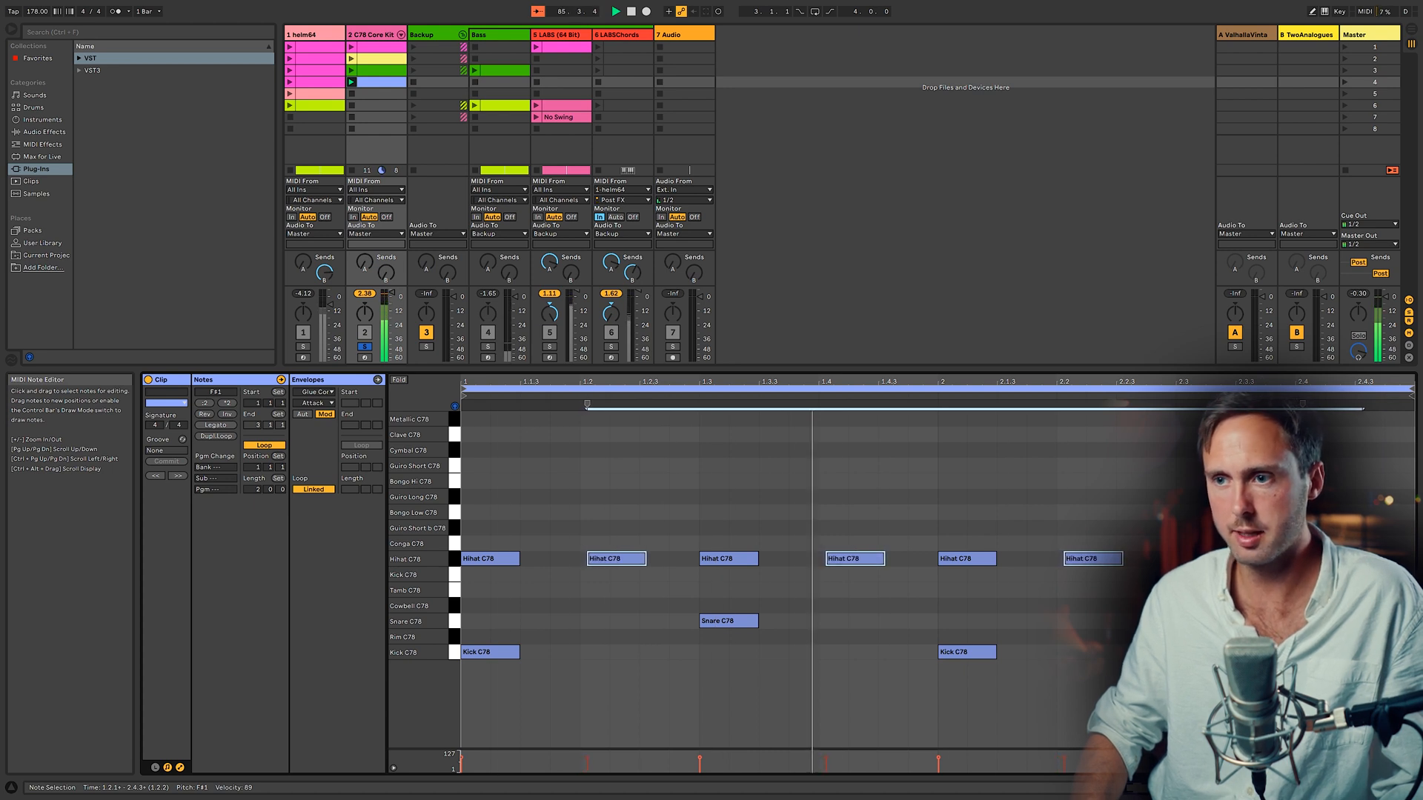
pyautogui.hotkey('alt', 'Right')
pyautogui.hotkey('alt', 'Right')
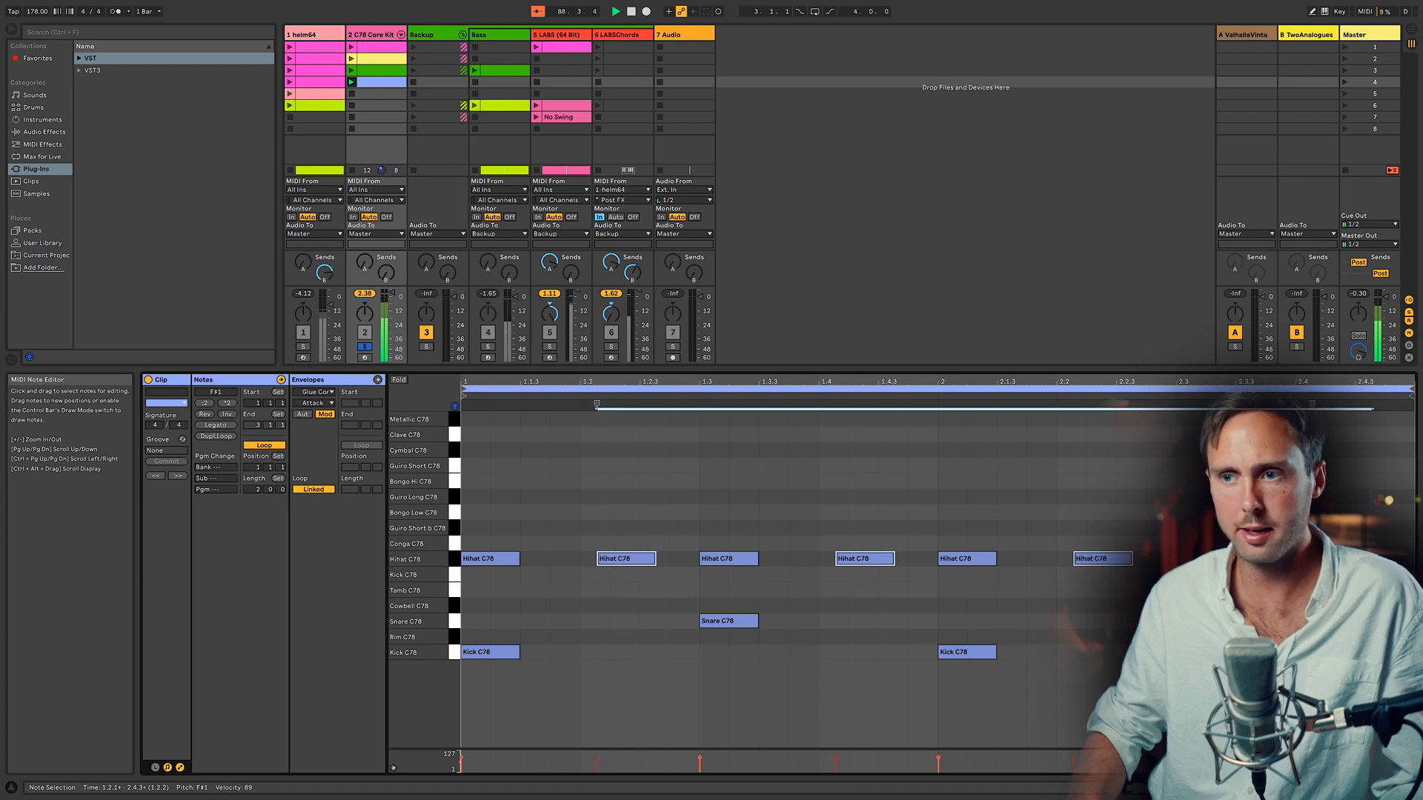
pyautogui.hotkey('alt', 'Right')
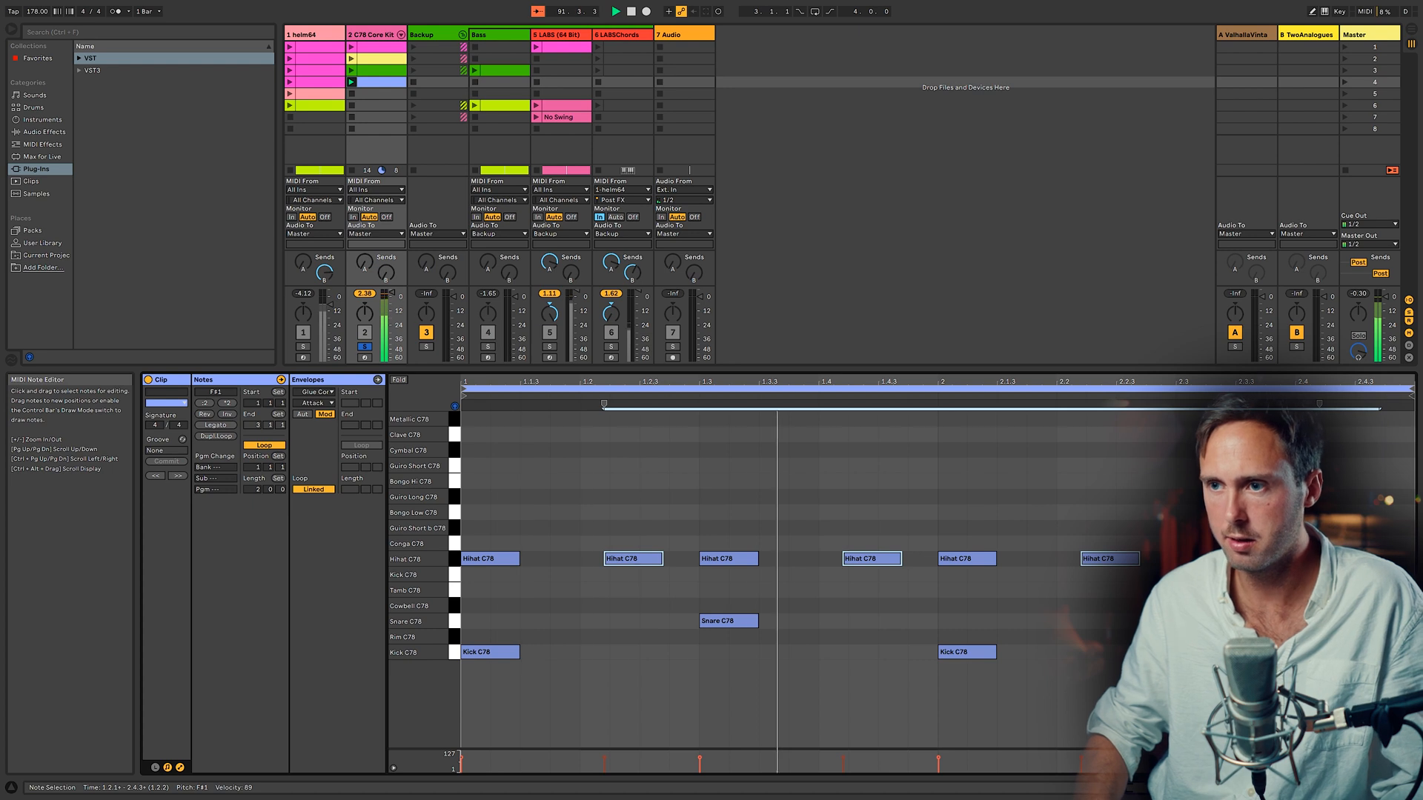
pyautogui.hotkey('alt', 'Right')
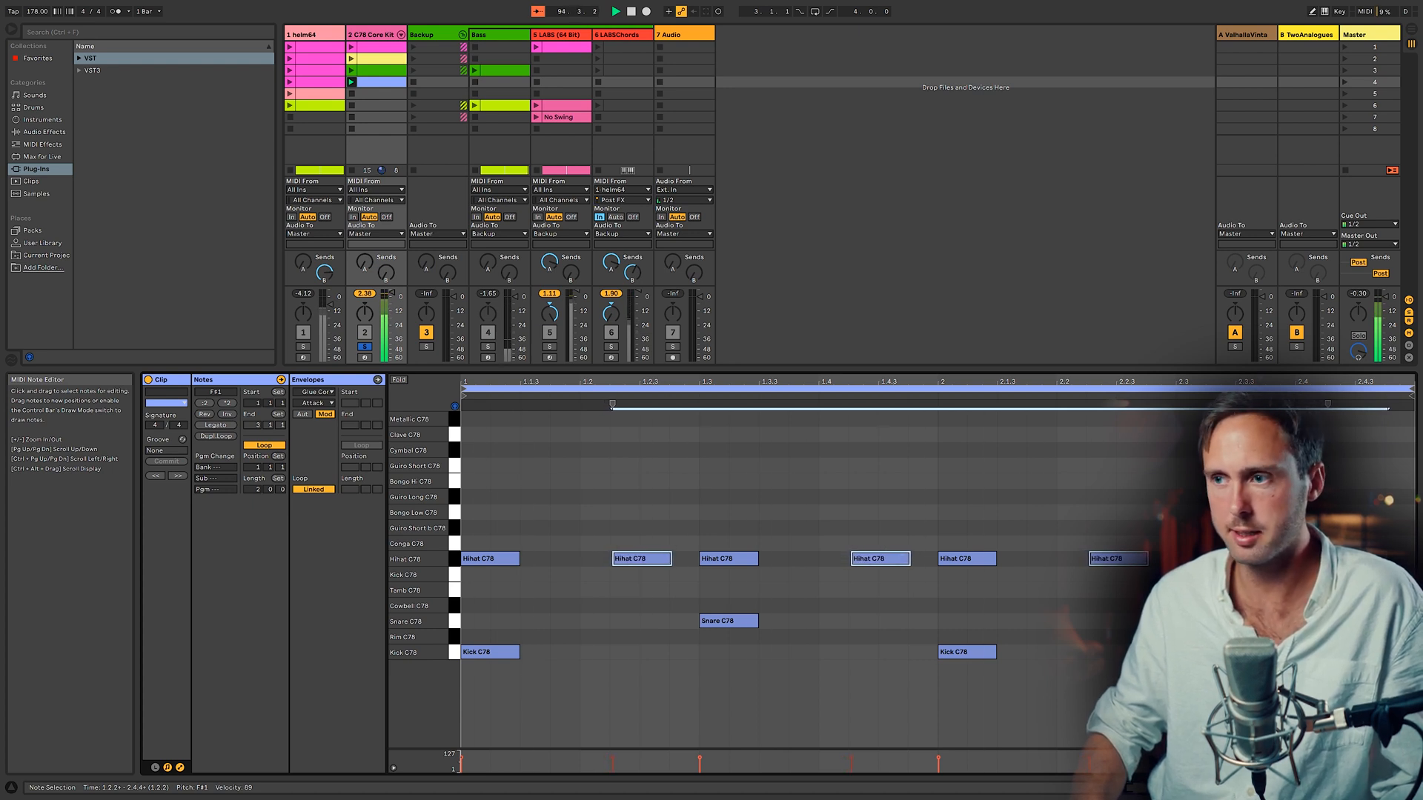
pyautogui.hotkey('alt', 'Right')
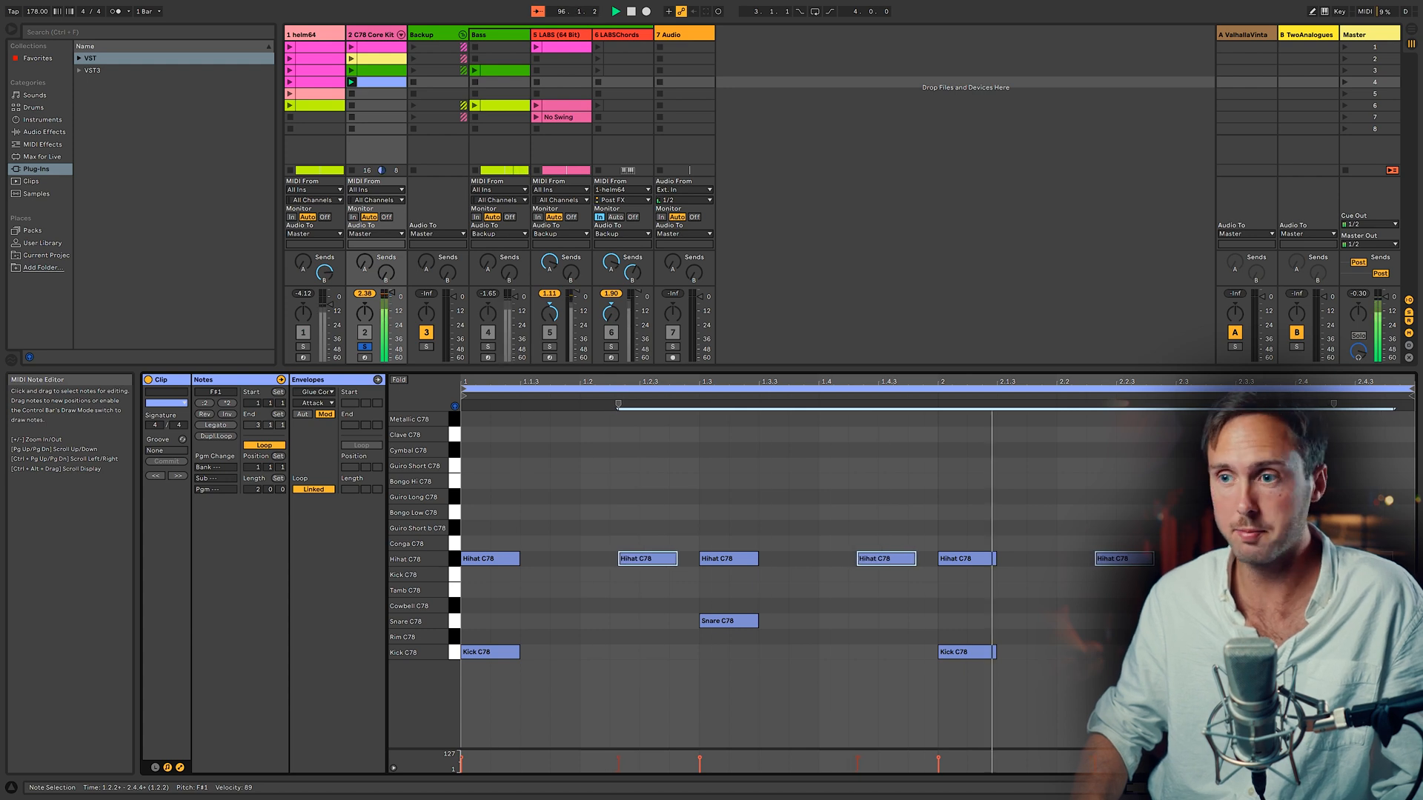
# Step: Shorten the selected hi-hat notes and nudge them further later in time
pyautogui.hotkey('alt', 'shift', 'Left')
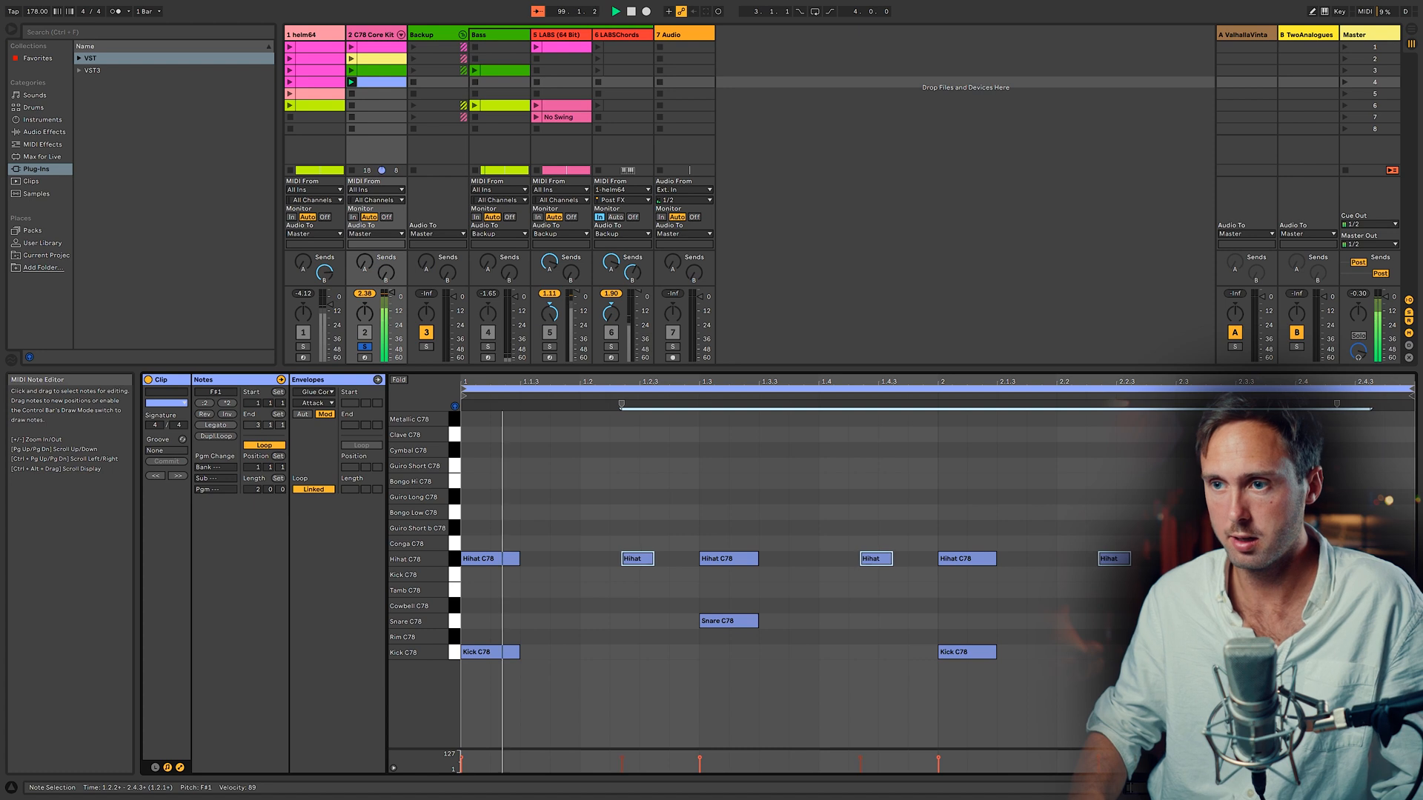
pyautogui.hotkey('alt', 'Right')
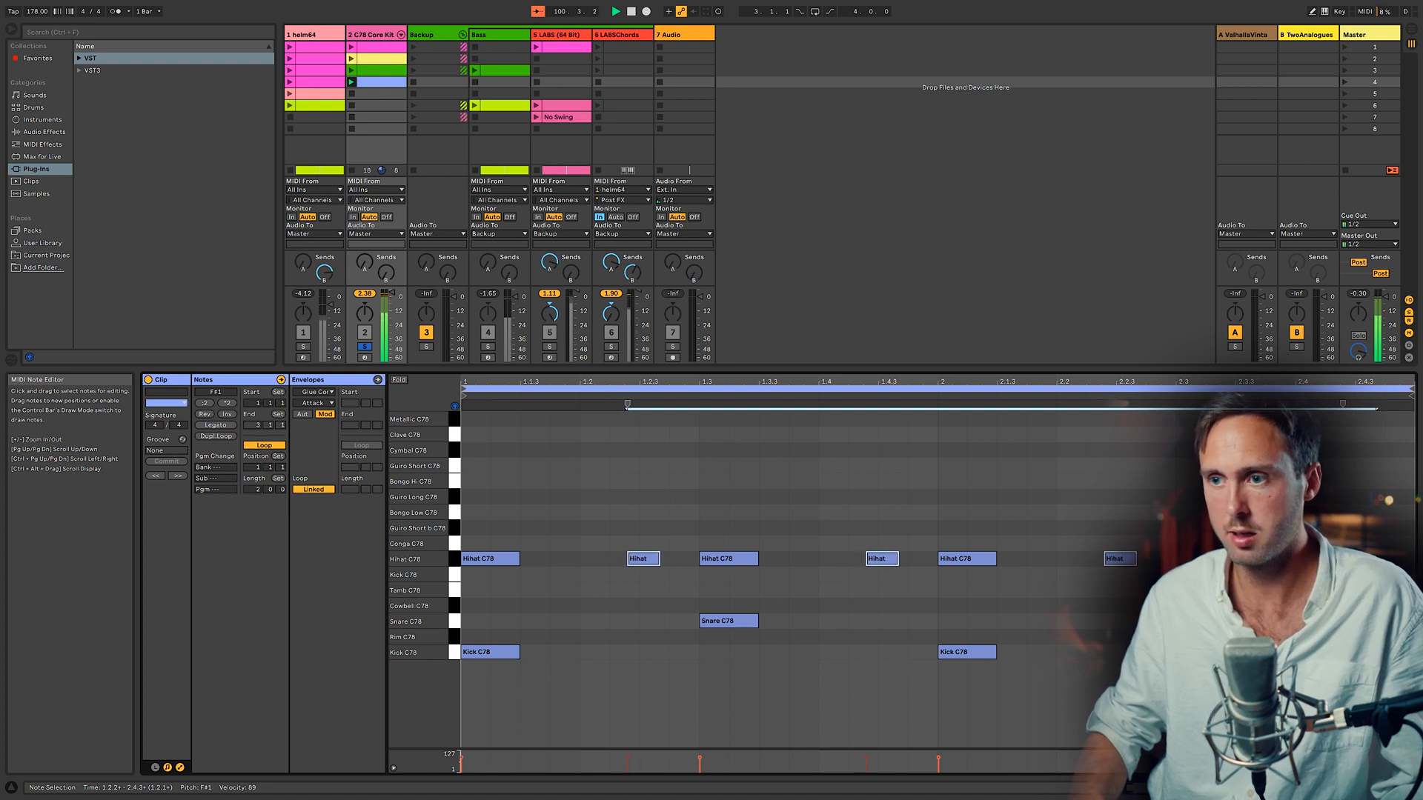
pyautogui.hotkey('alt', 'Right')
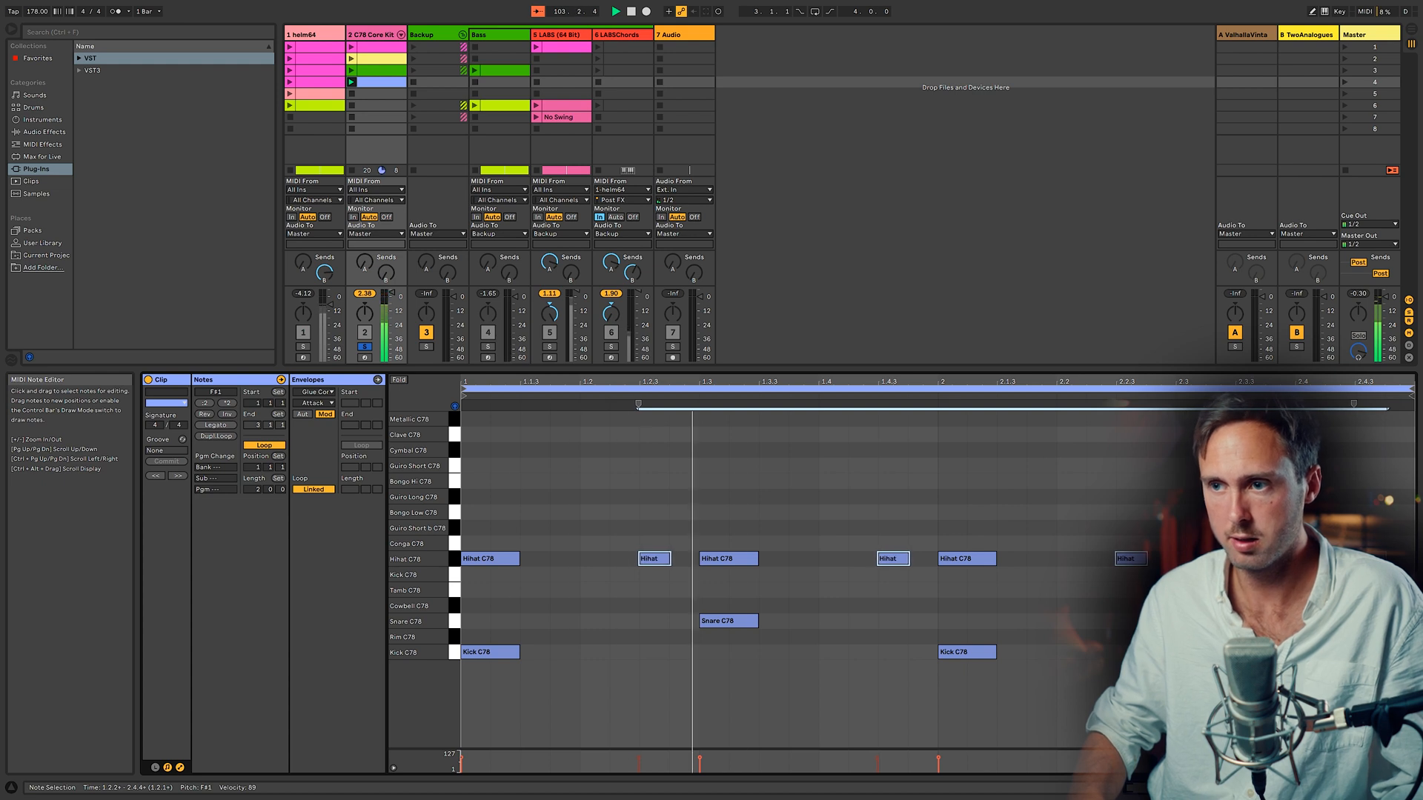
pyautogui.hotkey('alt', 'Left')
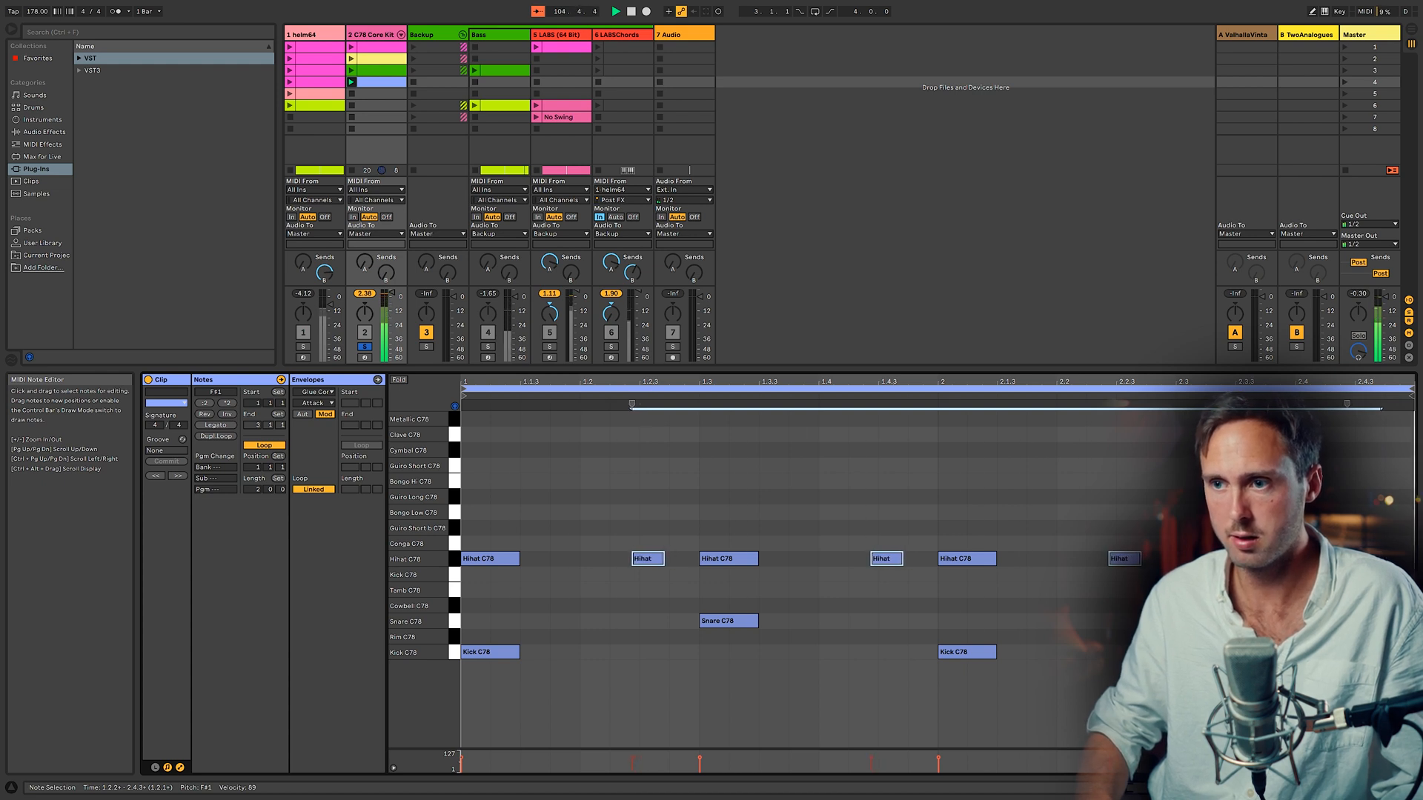
pyautogui.hotkey('alt', 'Right')
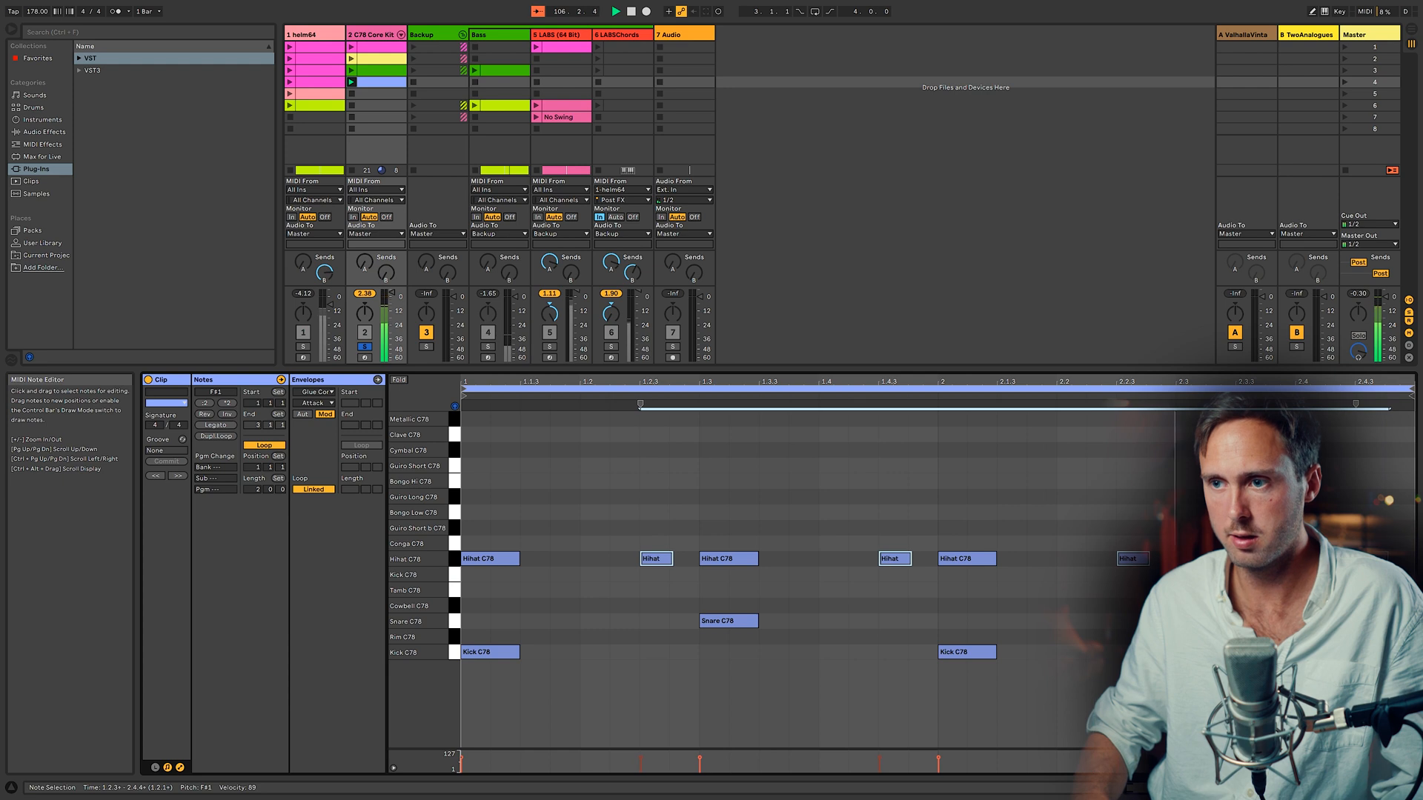
pyautogui.hotkey('alt', 'Right')
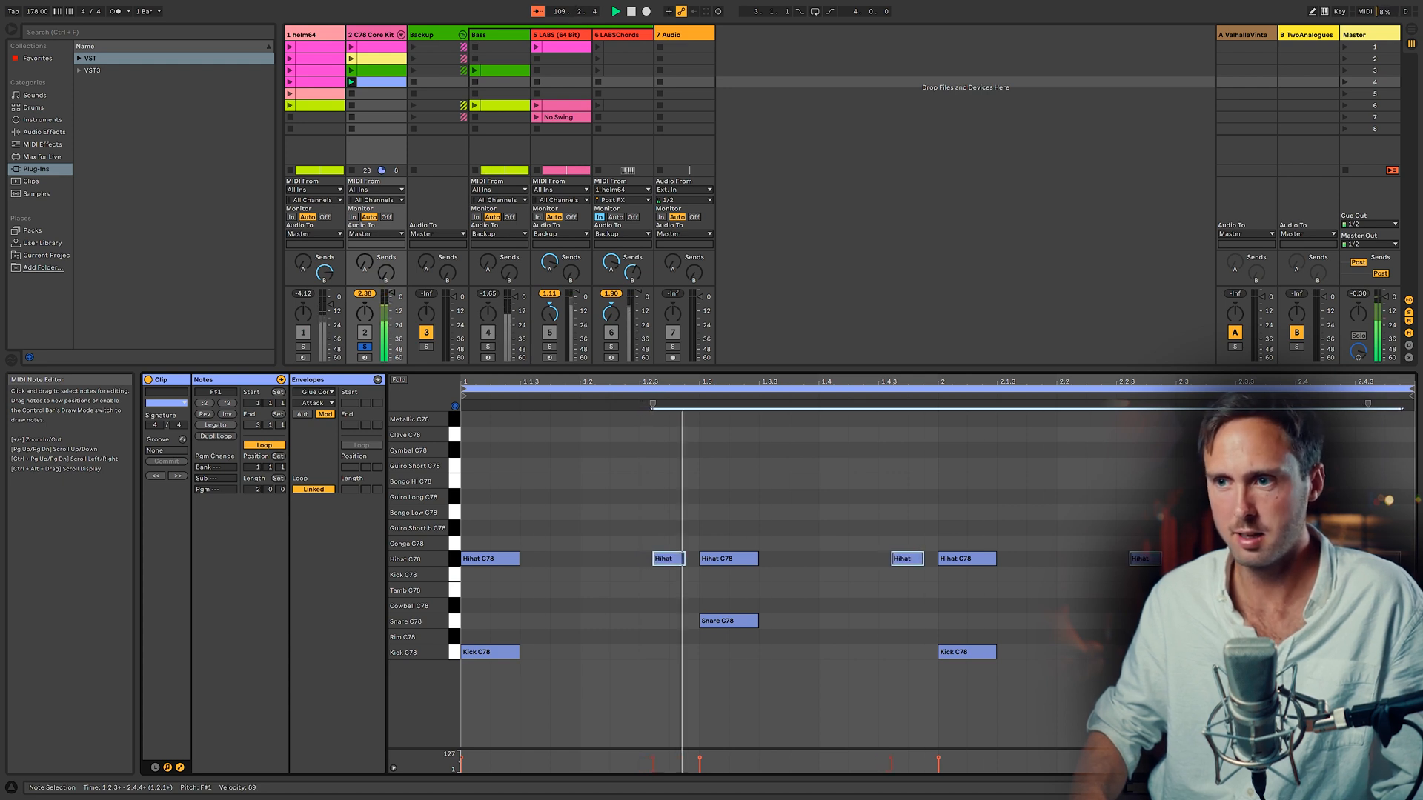
pyautogui.hotkey('alt', 'Right')
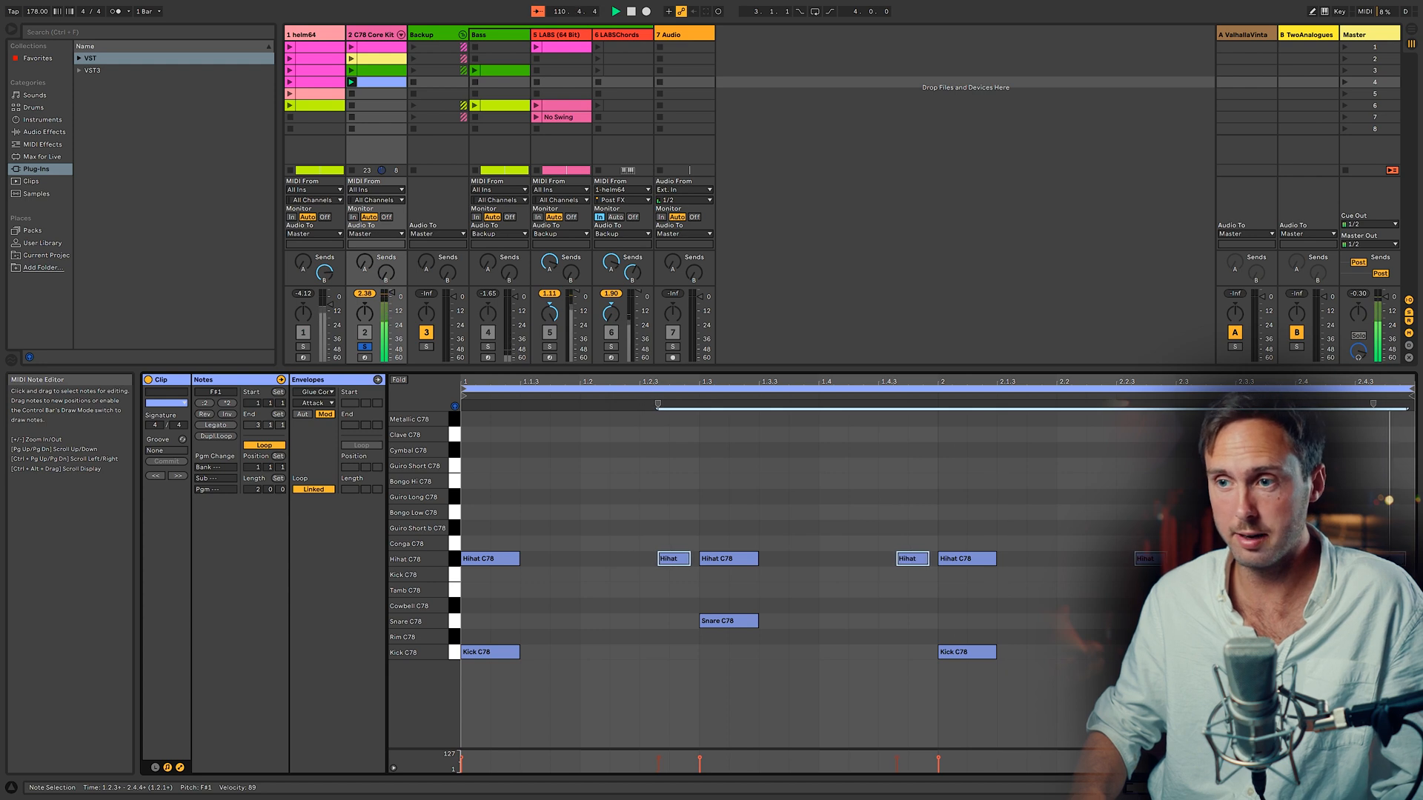
pyautogui.hotkey('alt', 'Right')
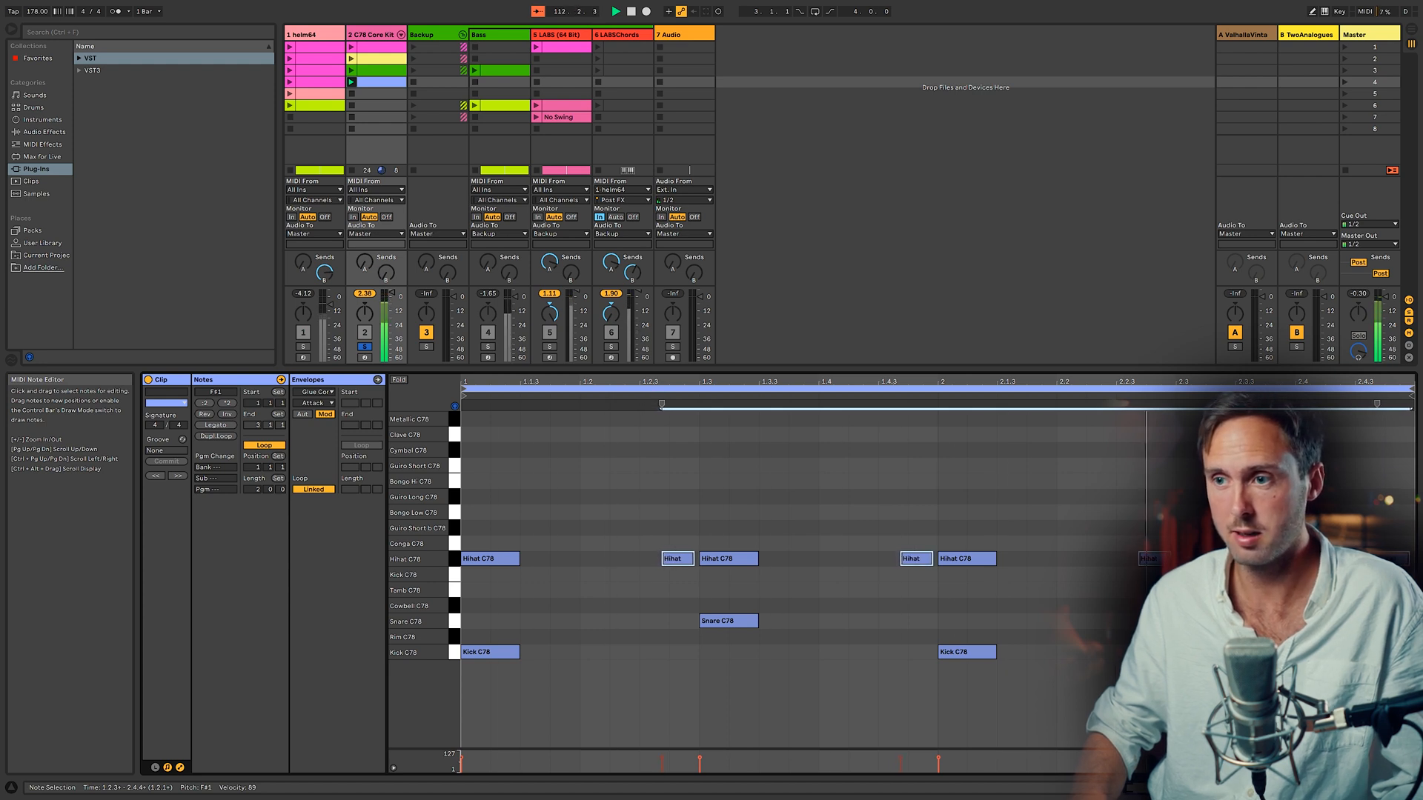
# Step: Select the hi-hat and snare notes on the beat and nudge them slightly earlier, then repeat for a later group
pyautogui.moveTo(790, 637); pyautogui.dragTo(748, 518)
pyautogui.hotkey('alt', 'Left')
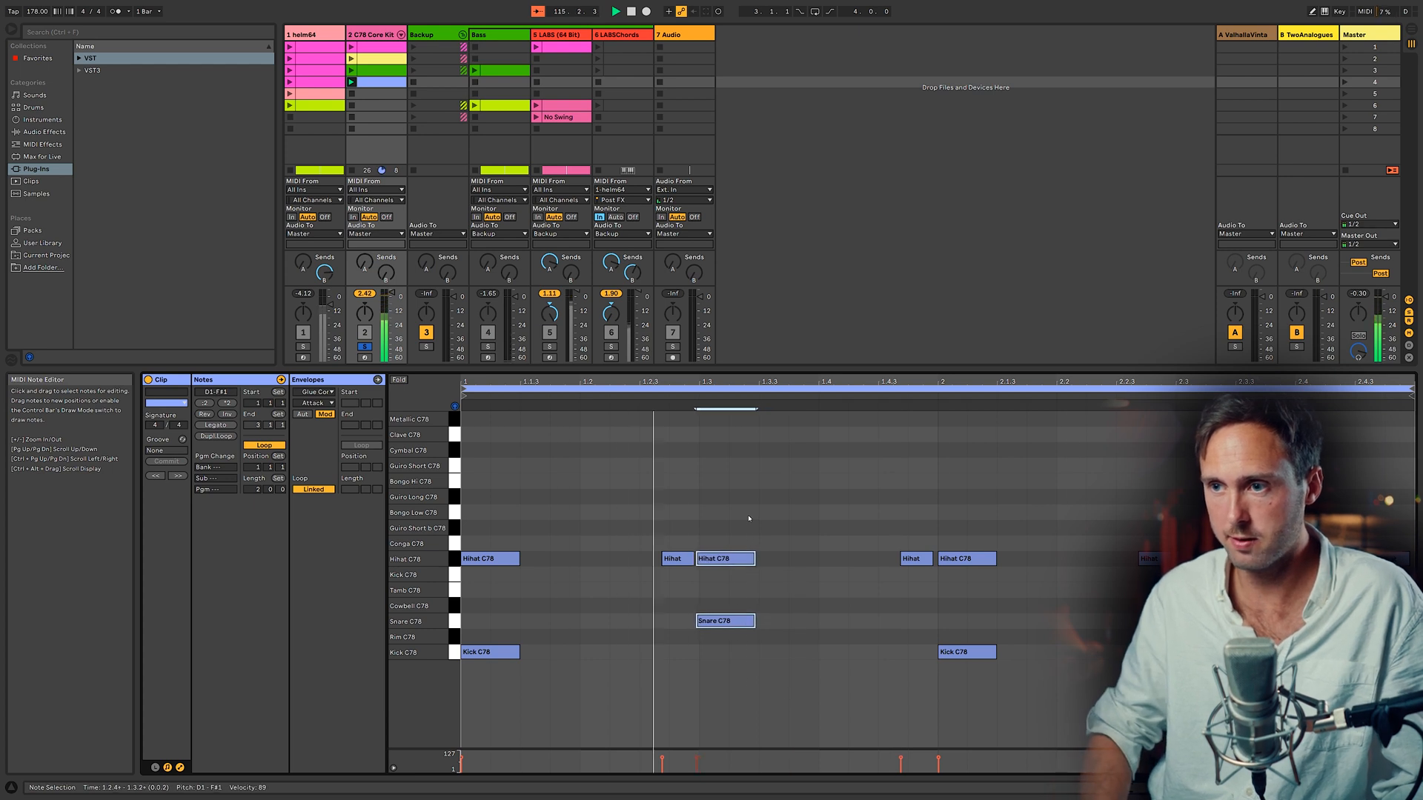
pyautogui.moveTo(1266, 639); pyautogui.dragTo(1222, 530)
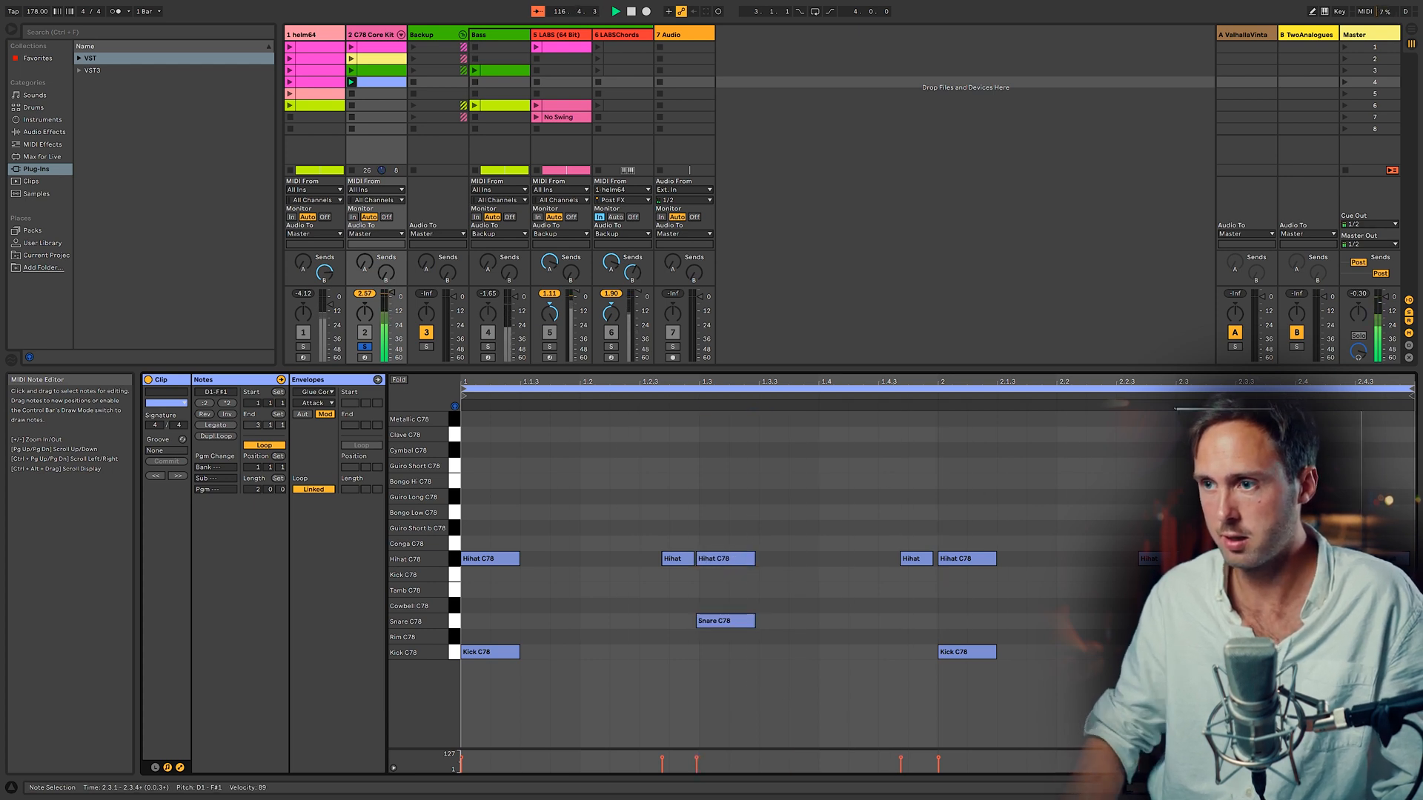
pyautogui.hotkey('alt', 'Left')
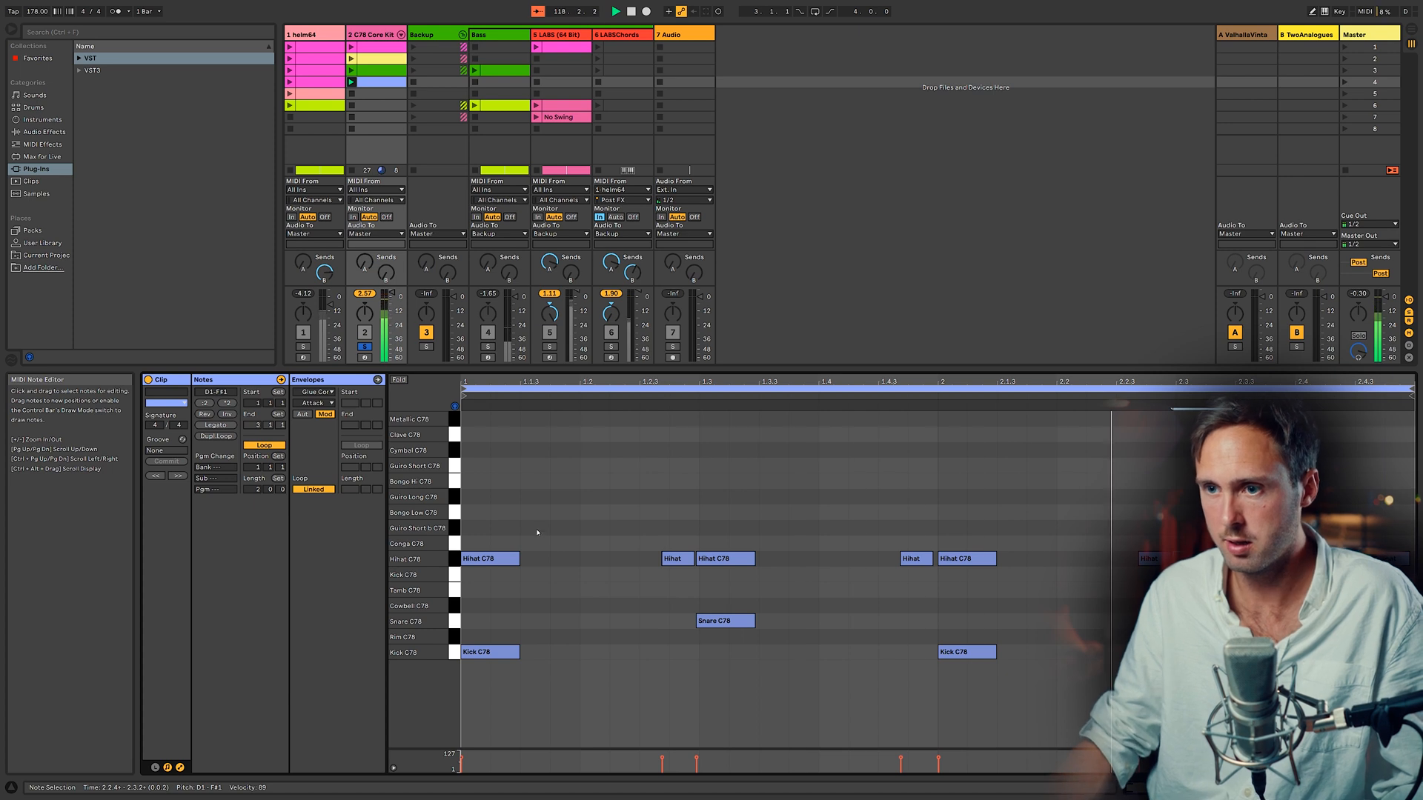
# Step: Add a short kick note on the second beat and play the drum clip back
pyautogui.doubleClick(593, 652)
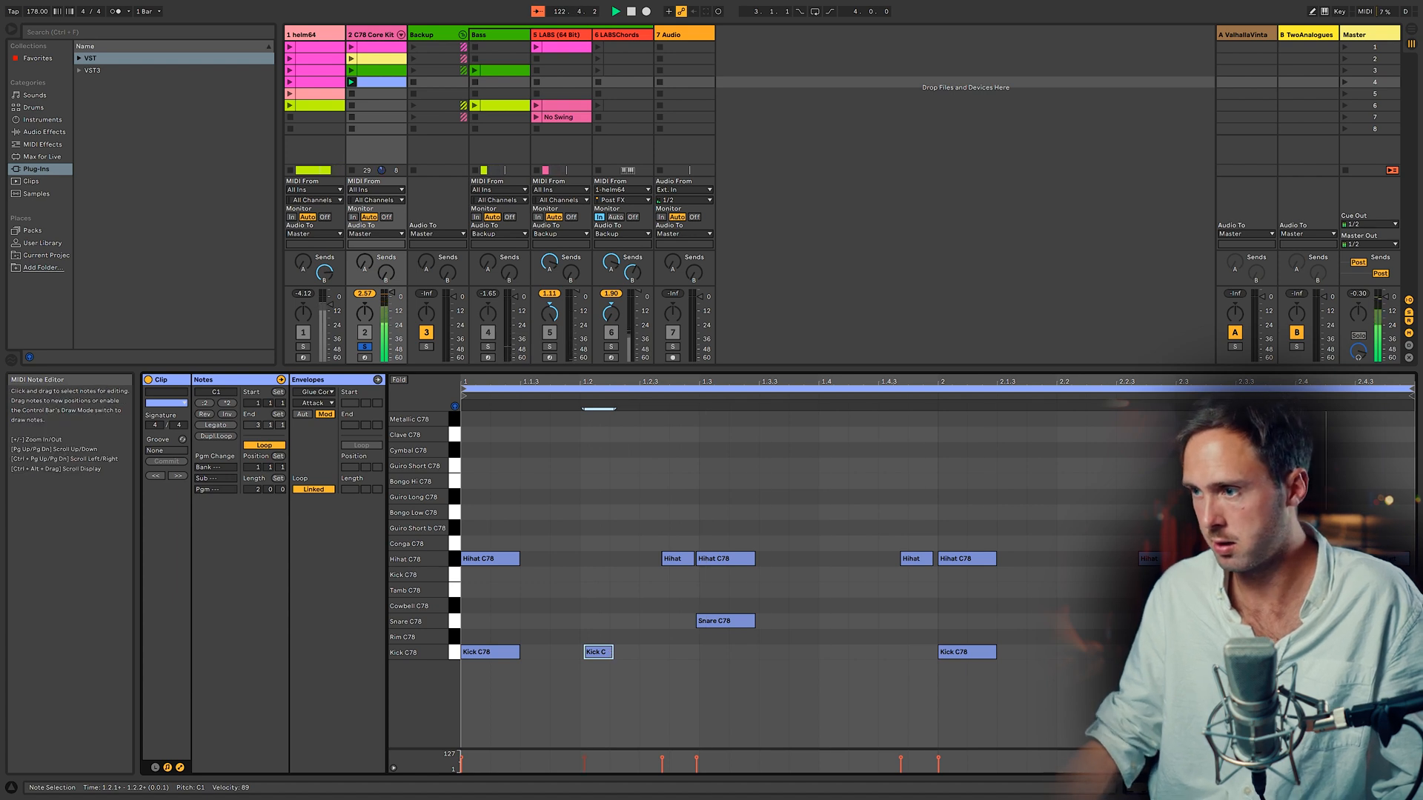
pyautogui.press('Escape')
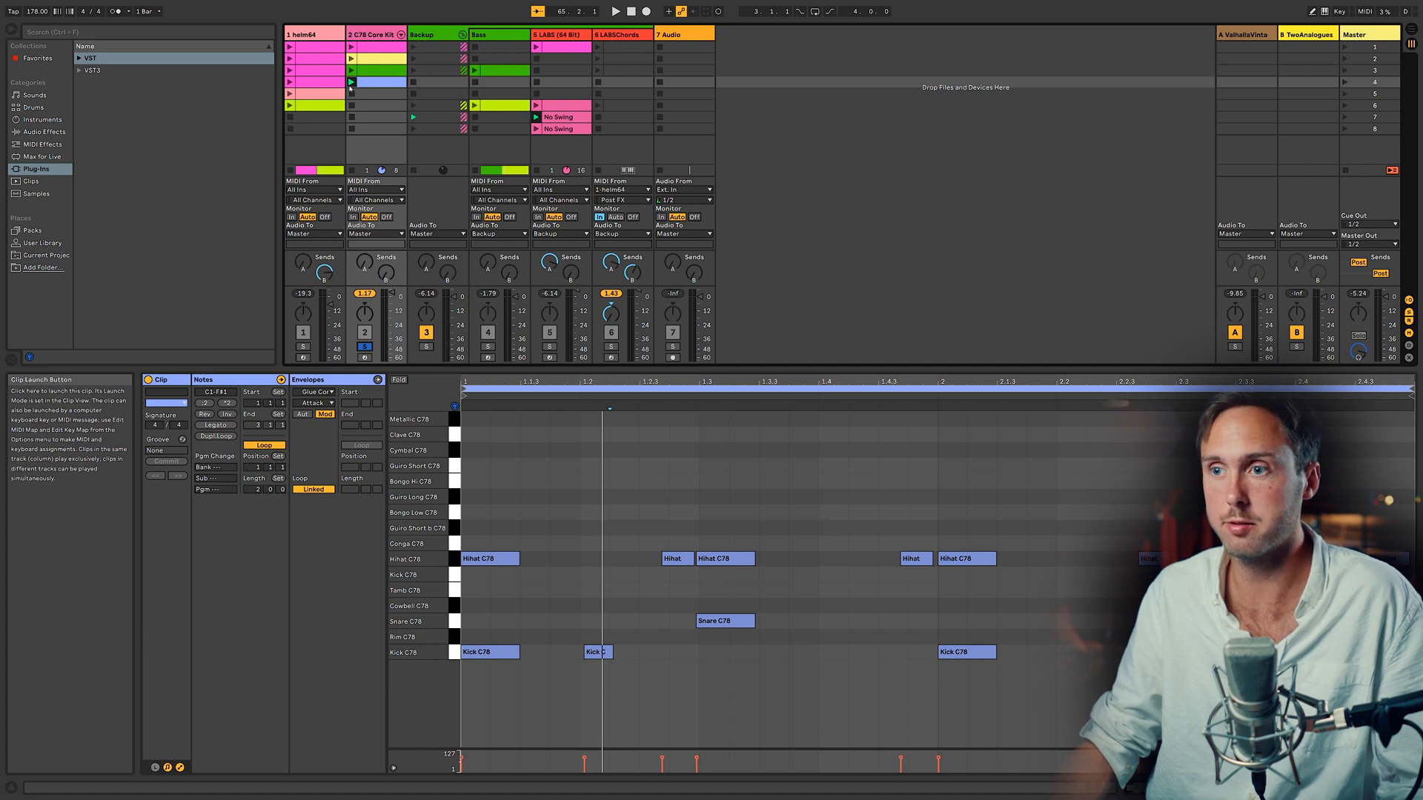
pyautogui.press('space')
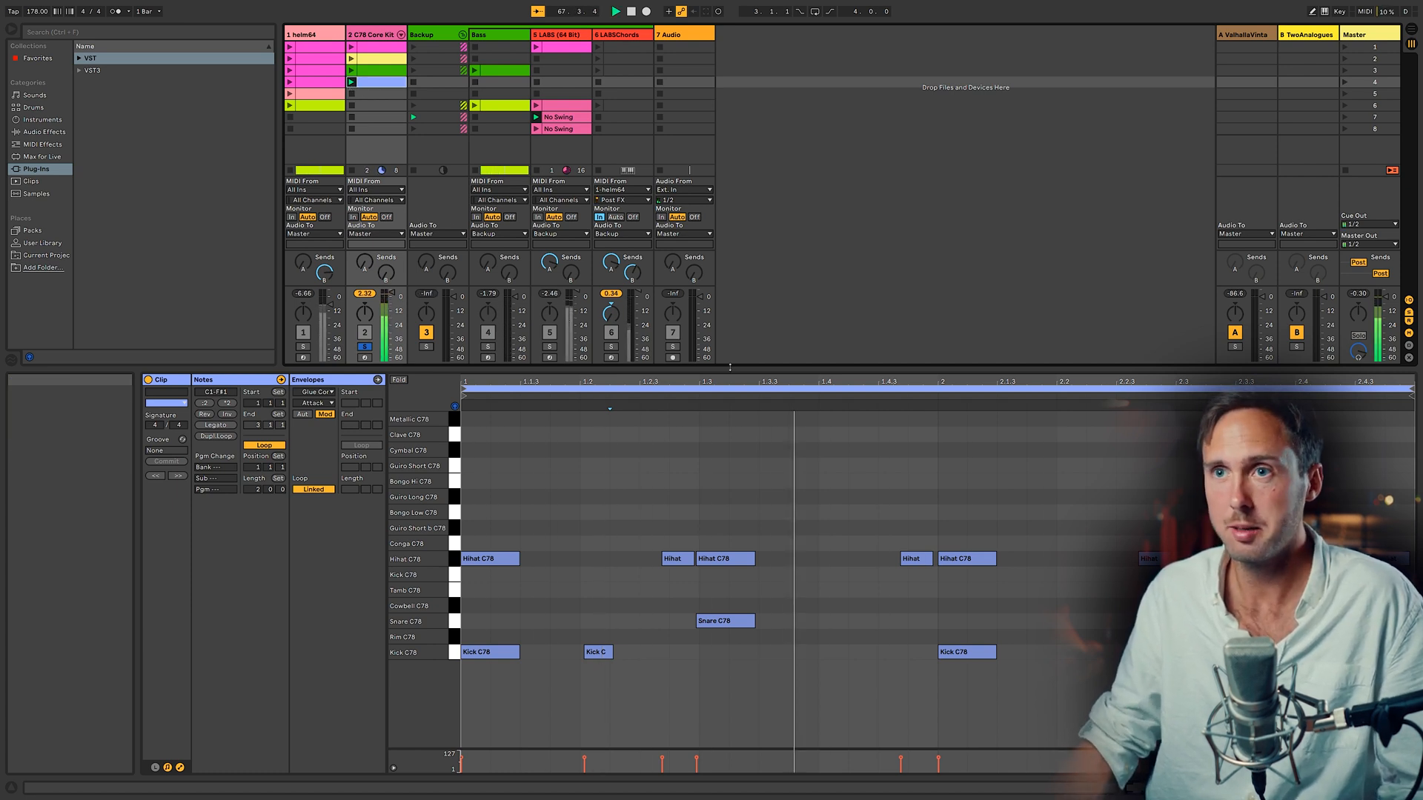
pyautogui.press('space')
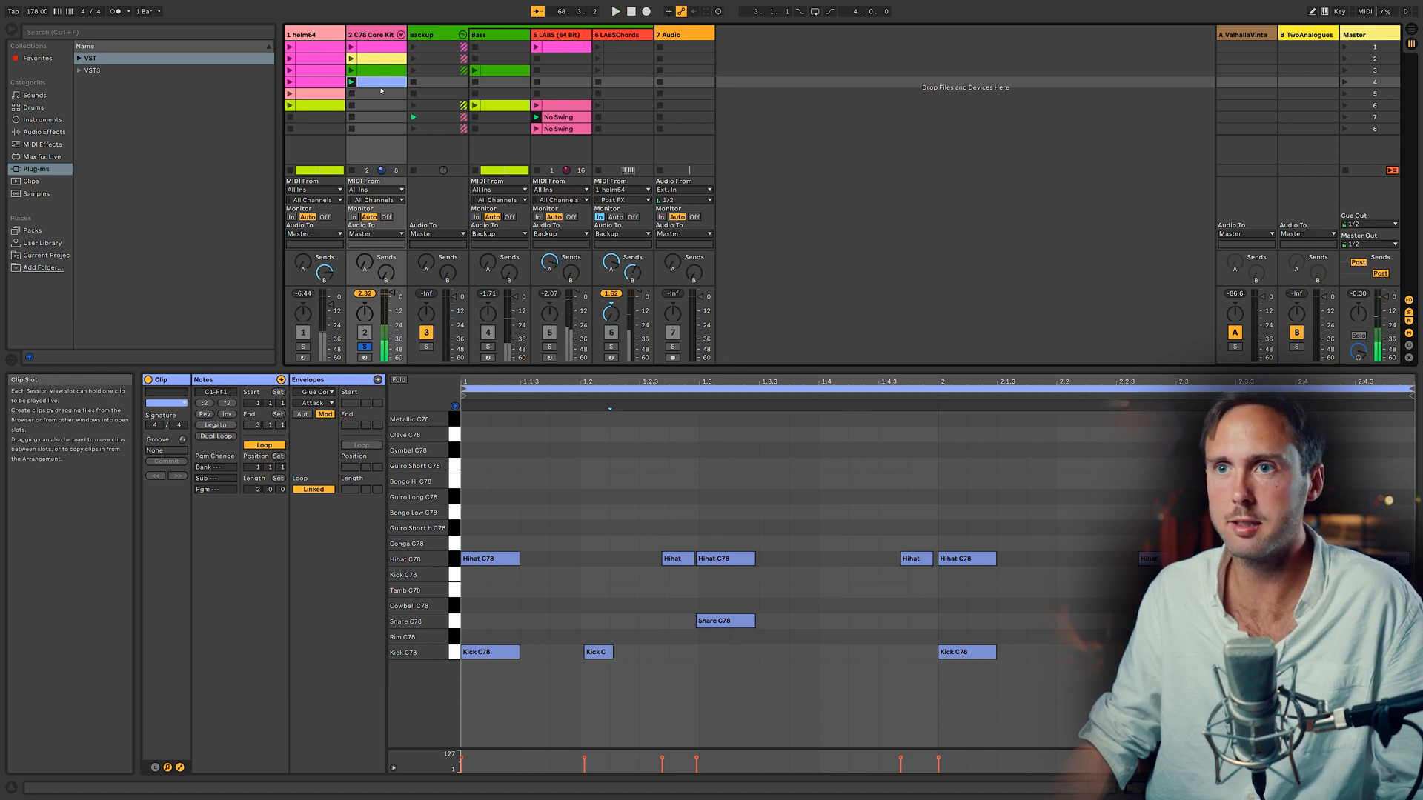
# Step: Search the browser for helm and load the Helm synth onto a new MIDI track
pyautogui.click(810, 128)
pyautogui.write('helm')
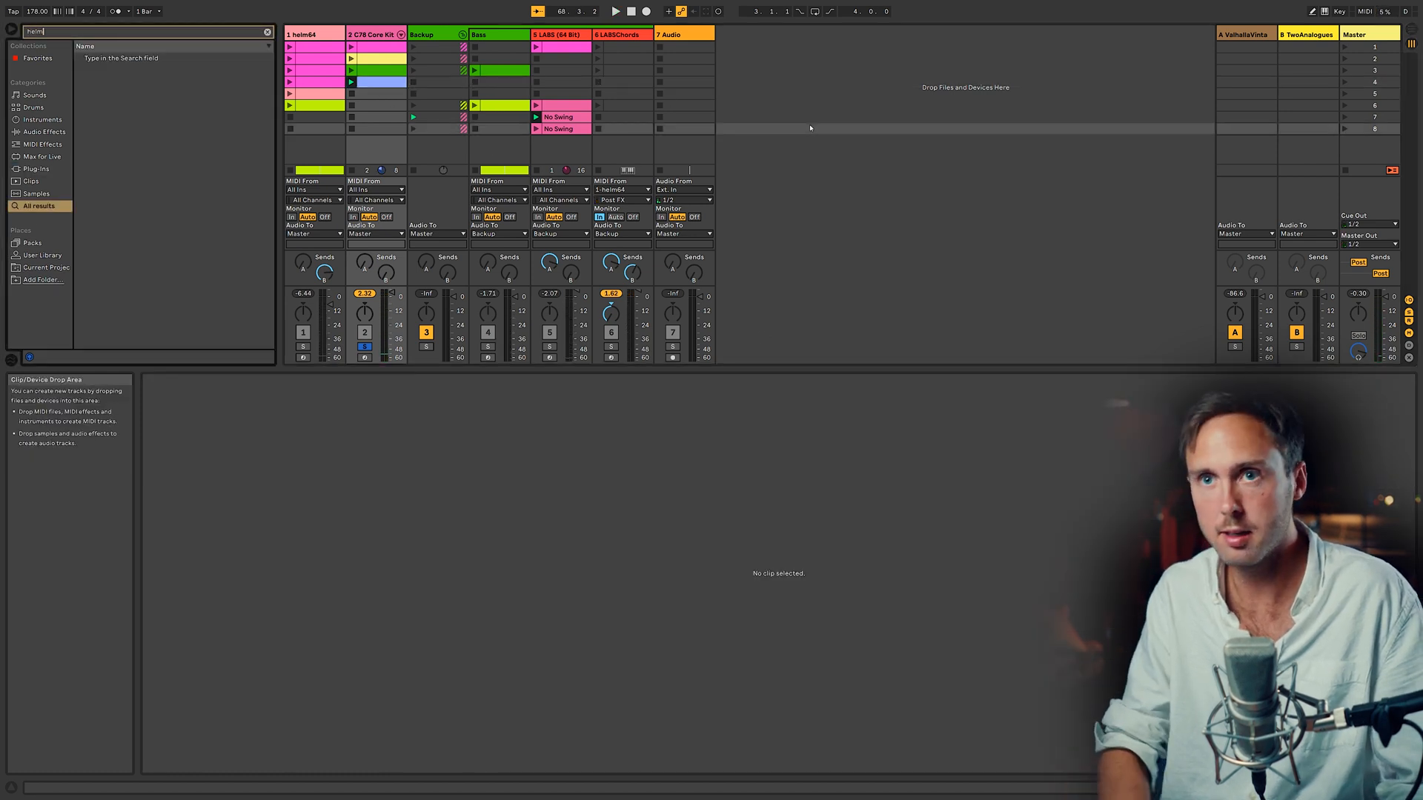
pyautogui.press('Return')
pyautogui.moveTo(739, 90); pyautogui.dragTo(740, 90)
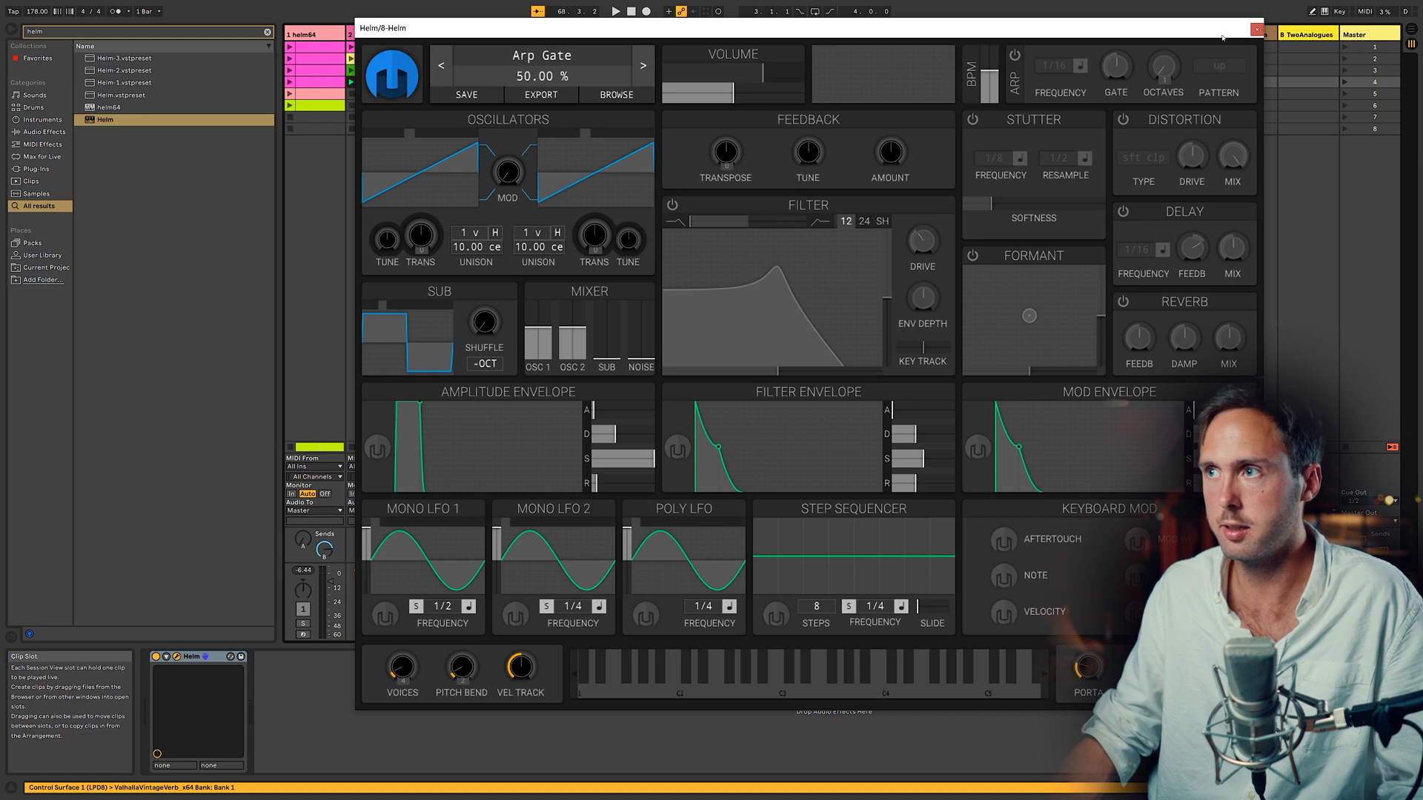
pyautogui.click(1257, 30)
# Step: Place a MIDI clip on the Helm track and lower the pitch of its notes
pyautogui.moveTo(451, 622); pyautogui.dragTo(382, 645)
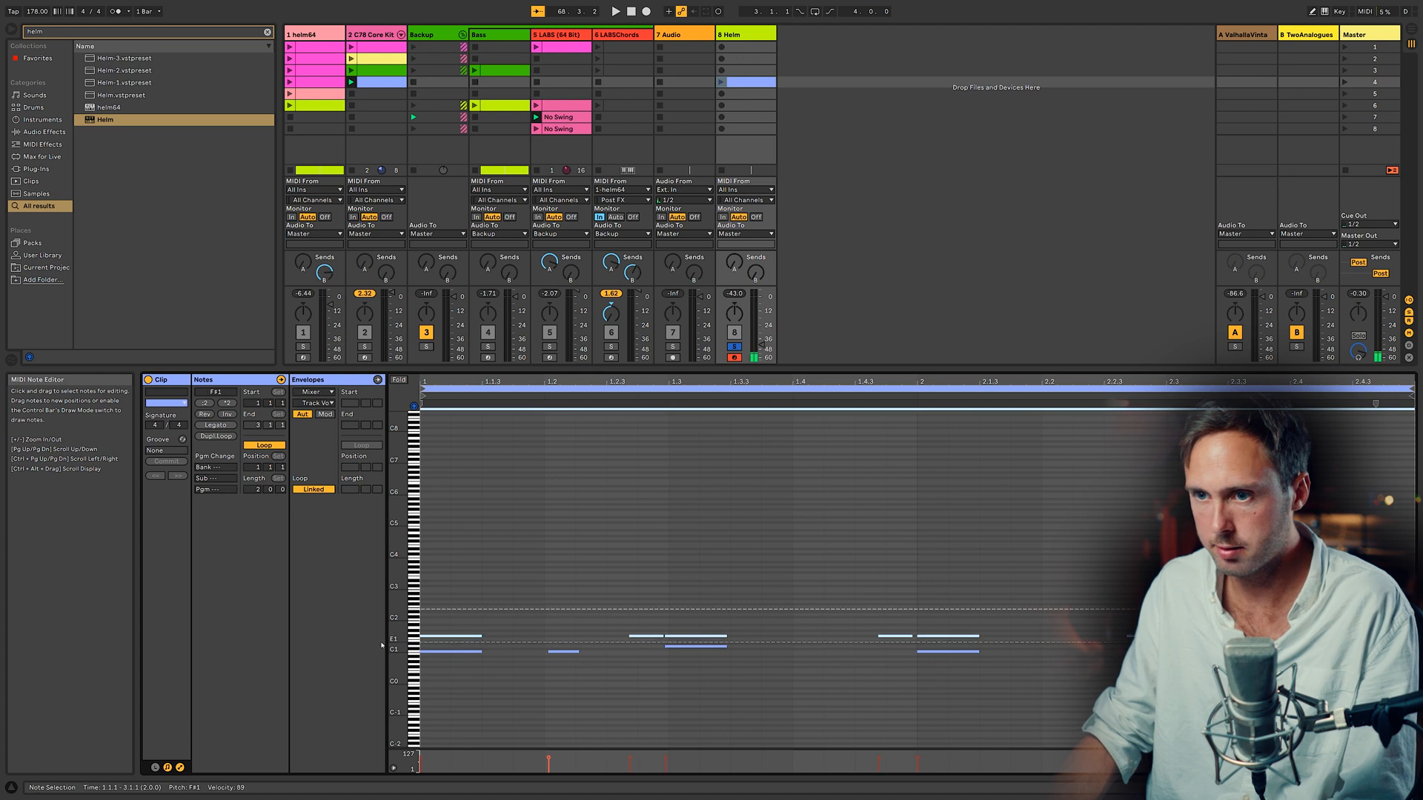
pyautogui.press('Down')
pyautogui.press('Down')
pyautogui.press('Down')
pyautogui.press('Down')
pyautogui.press('Down')
pyautogui.press('Down')
pyautogui.press('Down')
pyautogui.press('Up')
# Step: Select all notes in the Helm clip and apply Legato so each note reaches the next
pyautogui.moveTo(557, 603); pyautogui.dragTo(1354, 647)
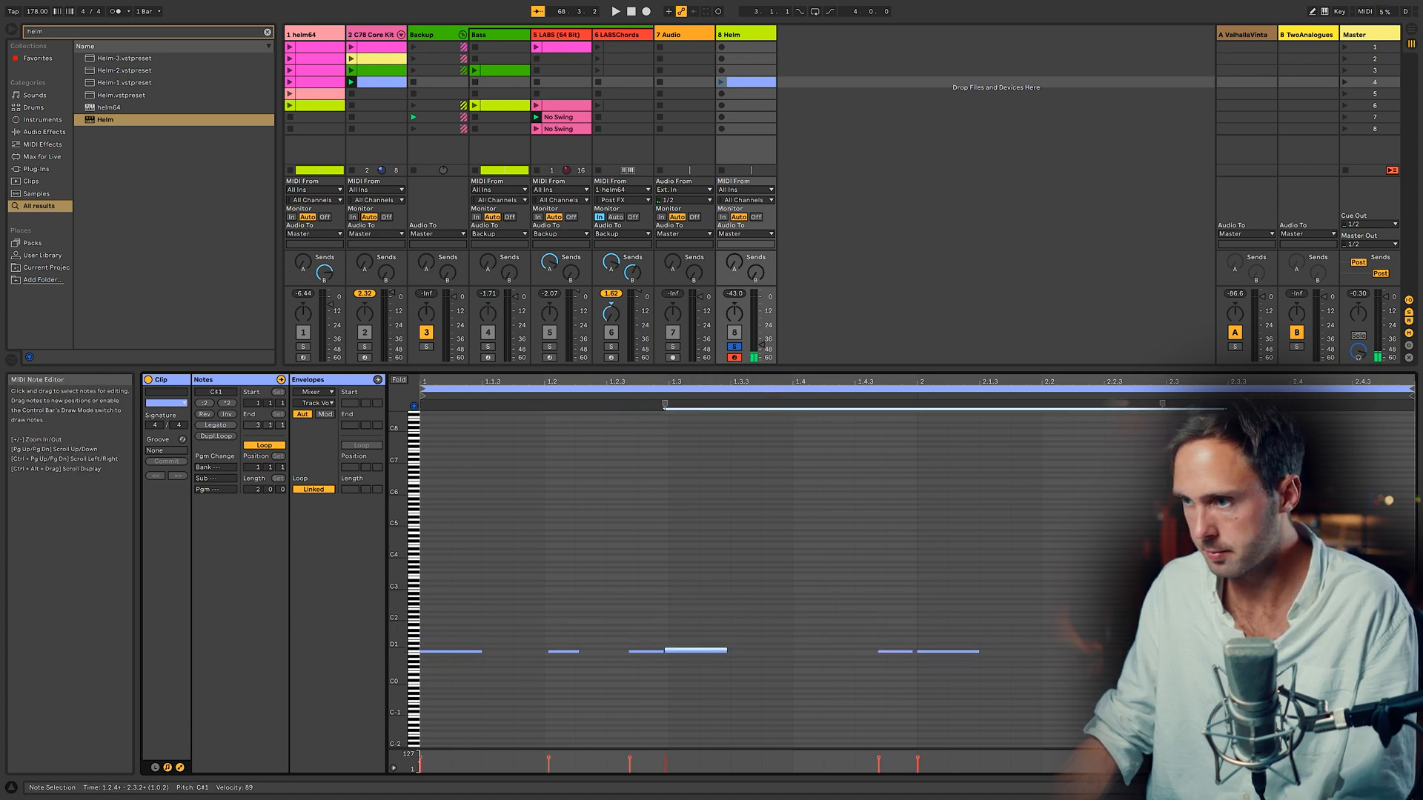
pyautogui.click(215, 424)
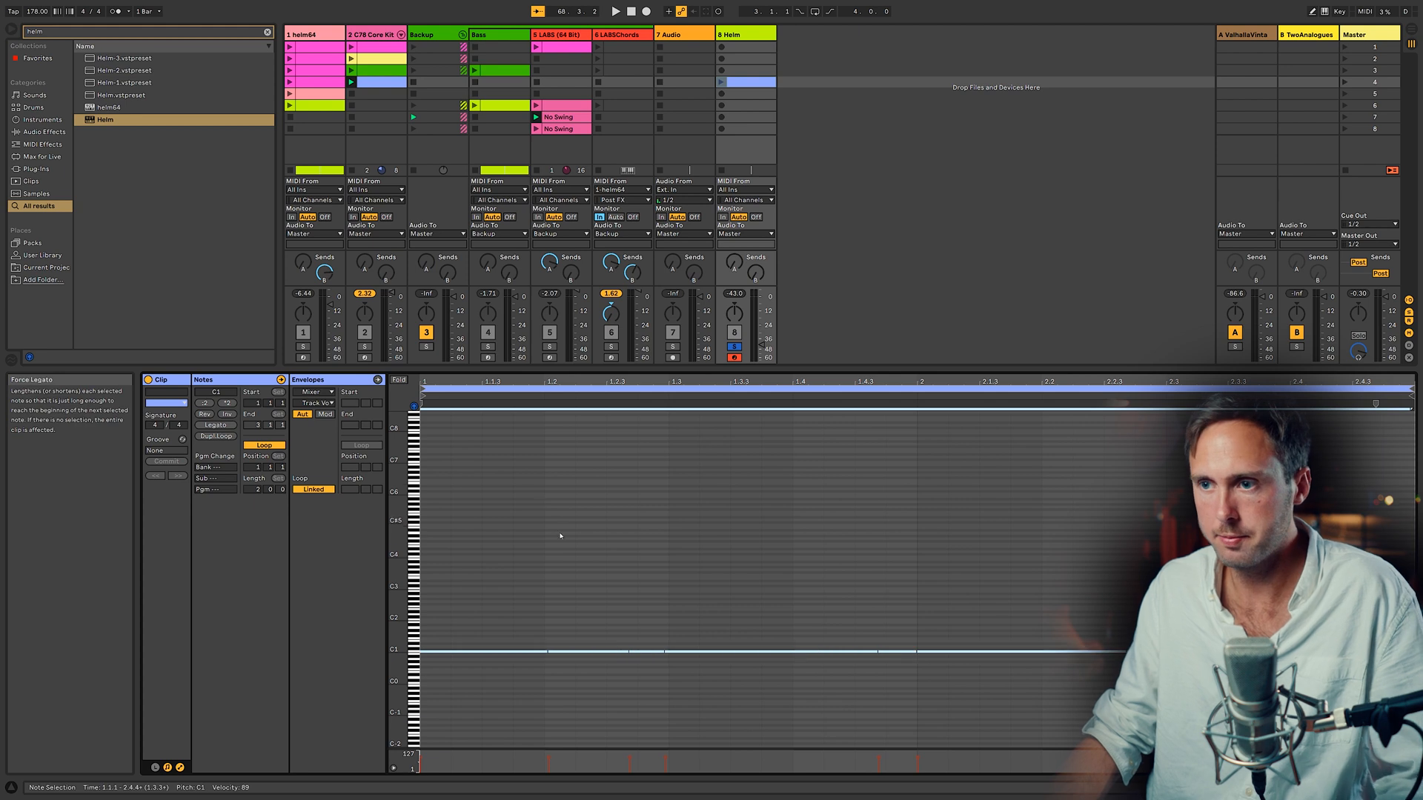
pyautogui.click(575, 533)
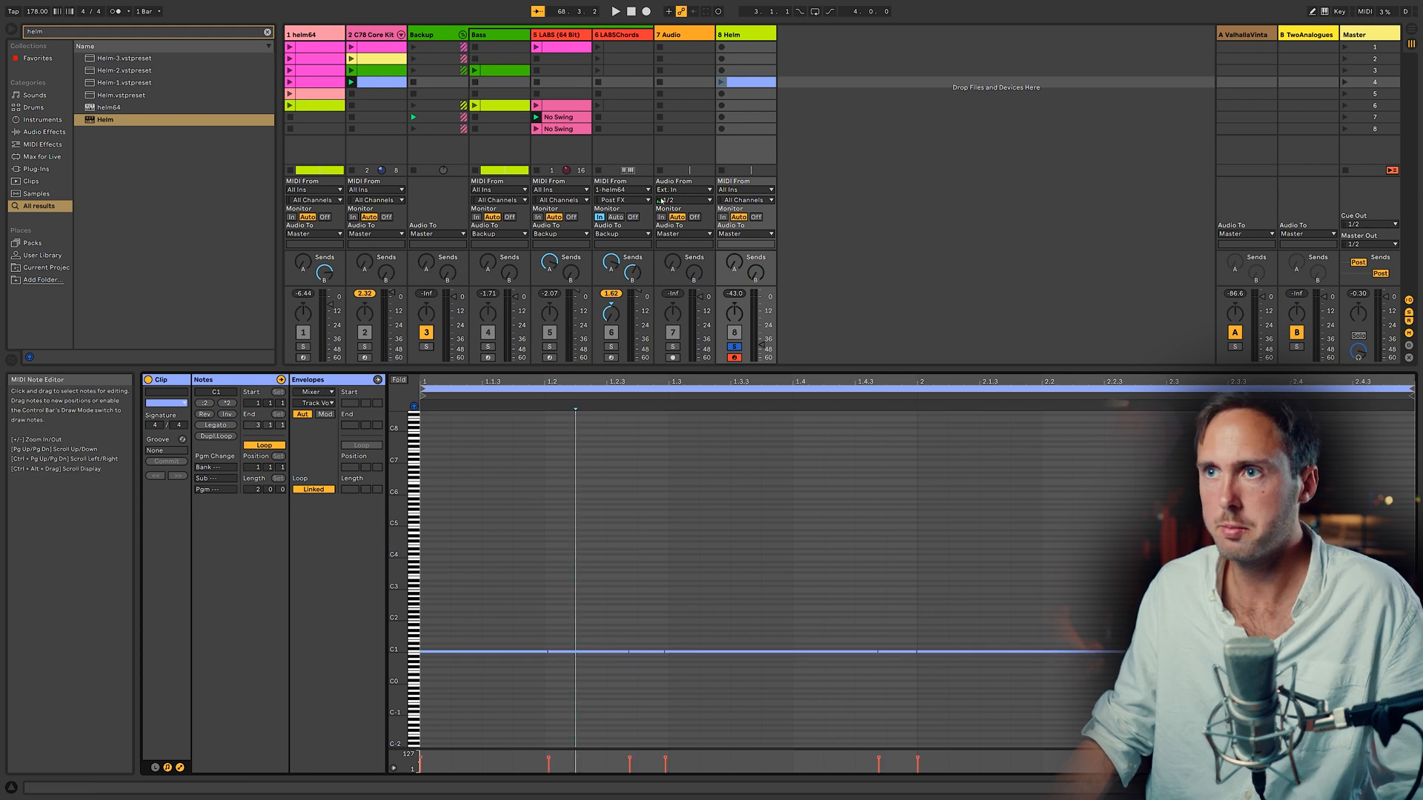
# Step: Launch the Helm clip and inspect the Helm synth's settings while it plays
pyautogui.click(719, 83)
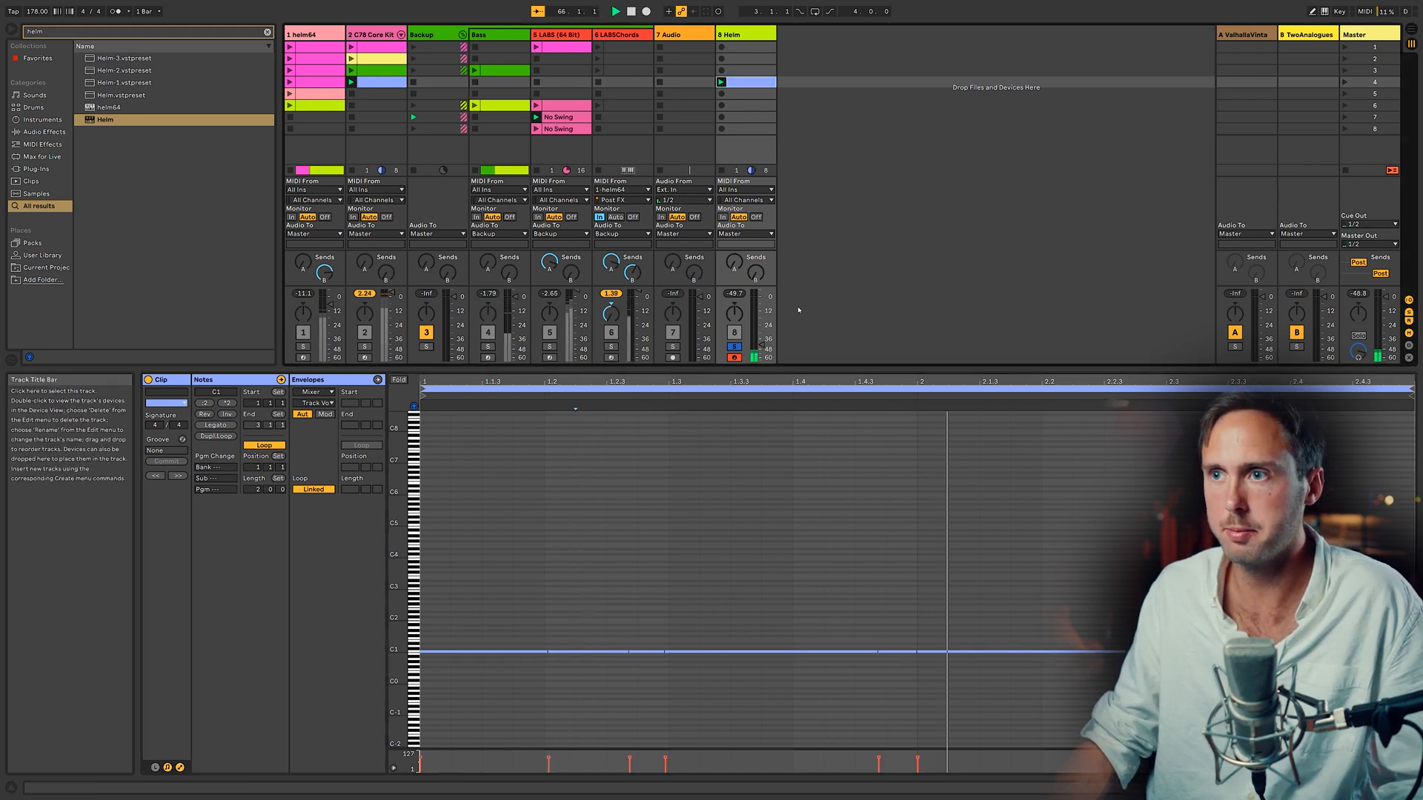
pyautogui.click(763, 345)
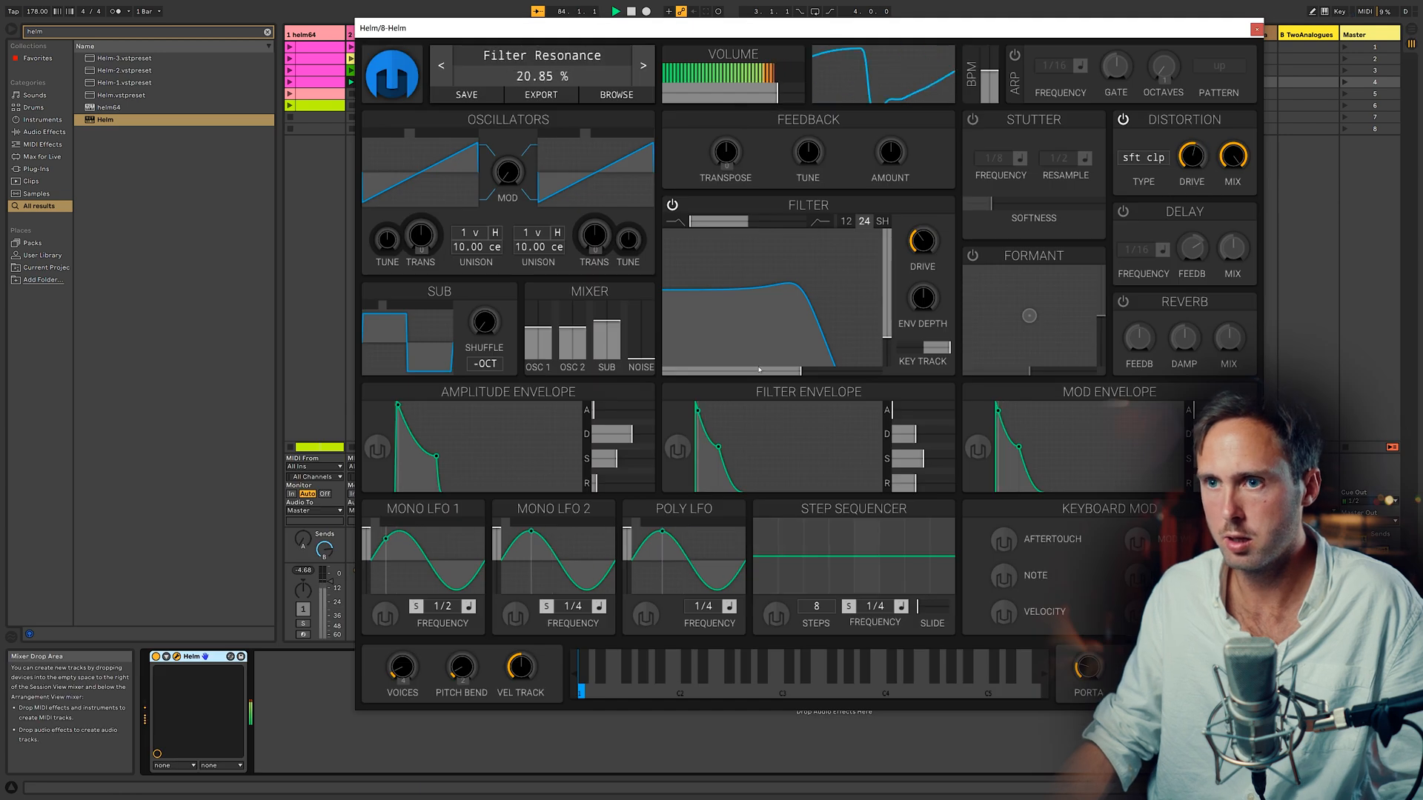
pyautogui.click(1257, 29)
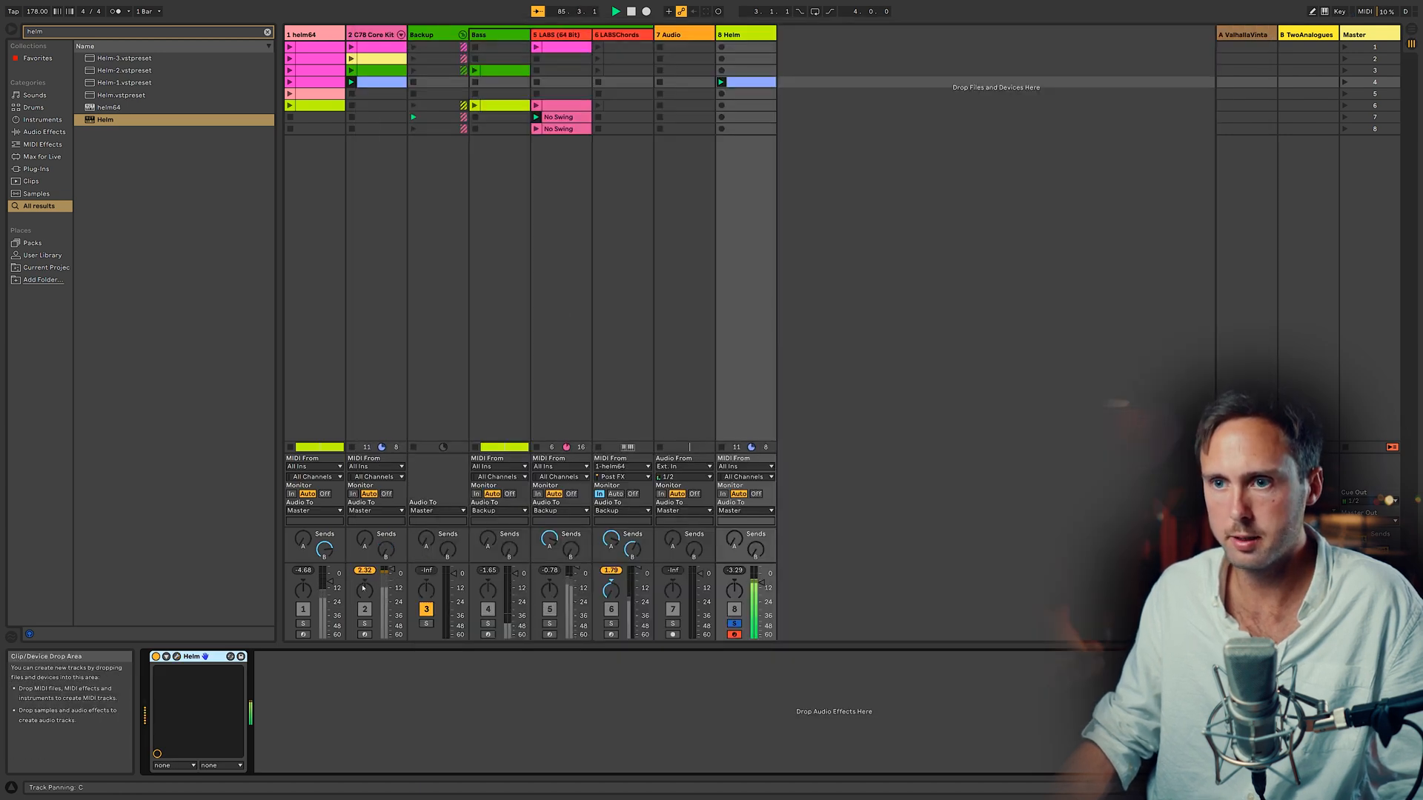
# Step: Open the Helm clip in the note editor and start playback
pyautogui.click(364, 624)
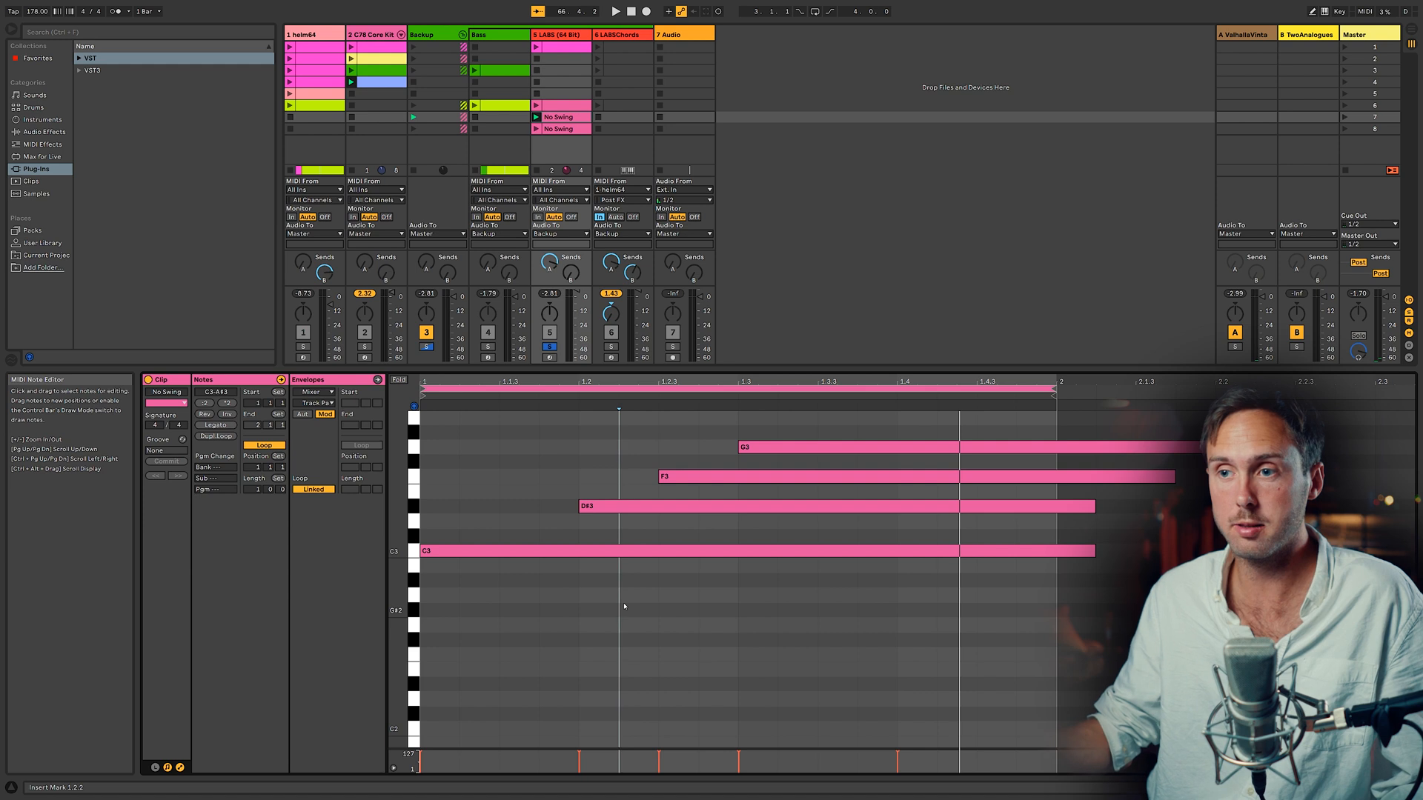
pyautogui.press('space')
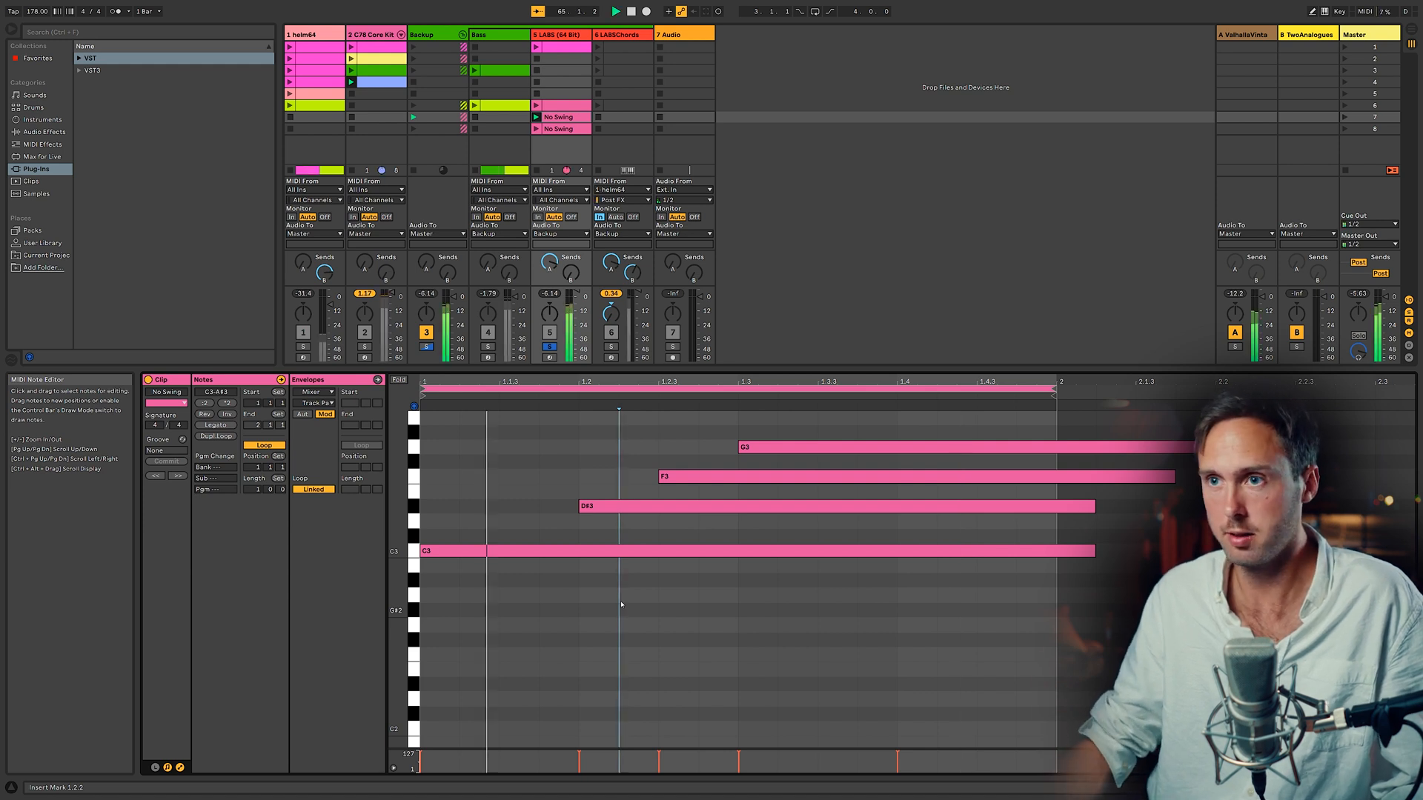
# Step: Nudge the D#3 note in the Helm clip slightly later
pyautogui.click(642, 503)
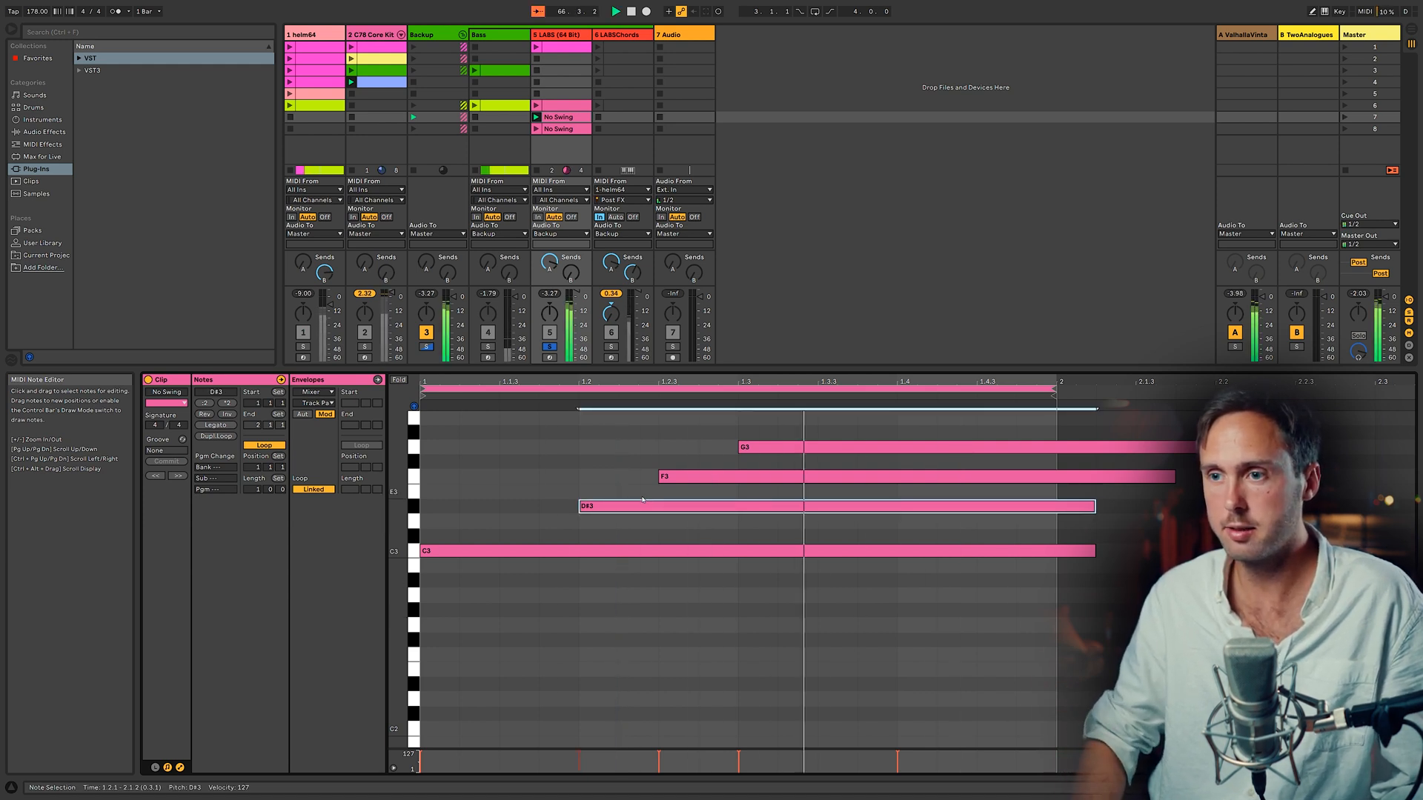
pyautogui.hotkey('ctrl', 'Right')
pyautogui.hotkey('ctrl', 'Right')
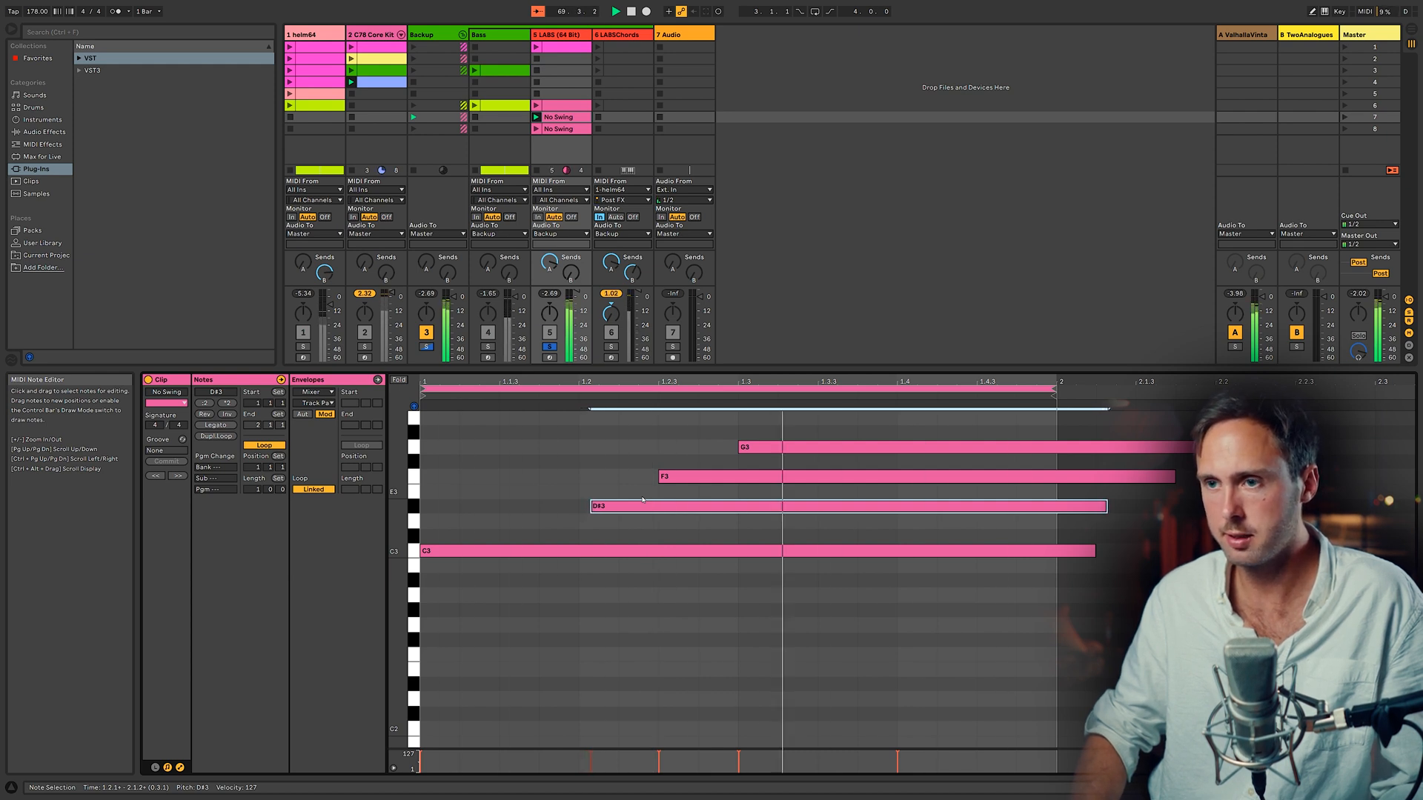
pyautogui.hotkey('ctrl', 'Right')
pyautogui.hotkey('ctrl', 'Right')
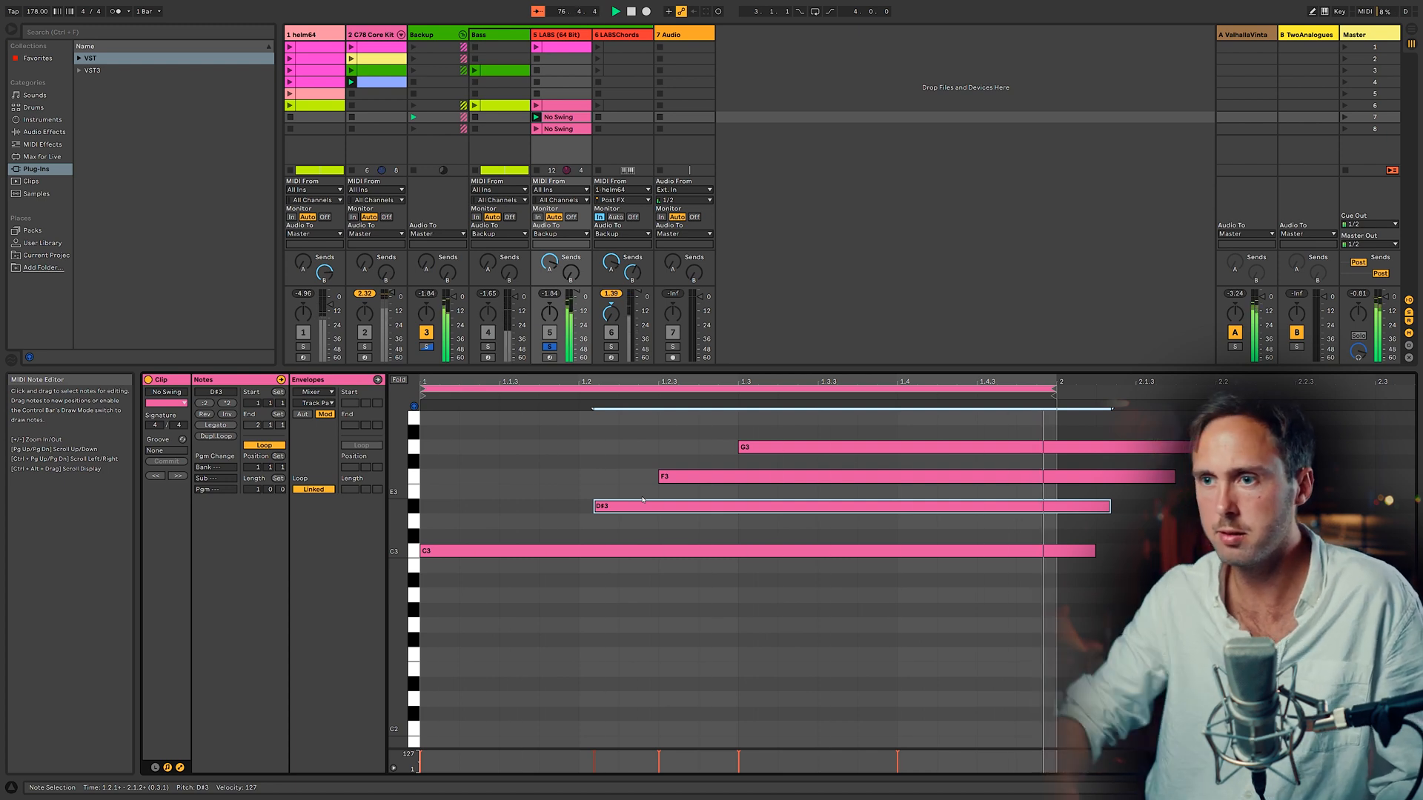
pyautogui.hotkey('alt', 'Right')
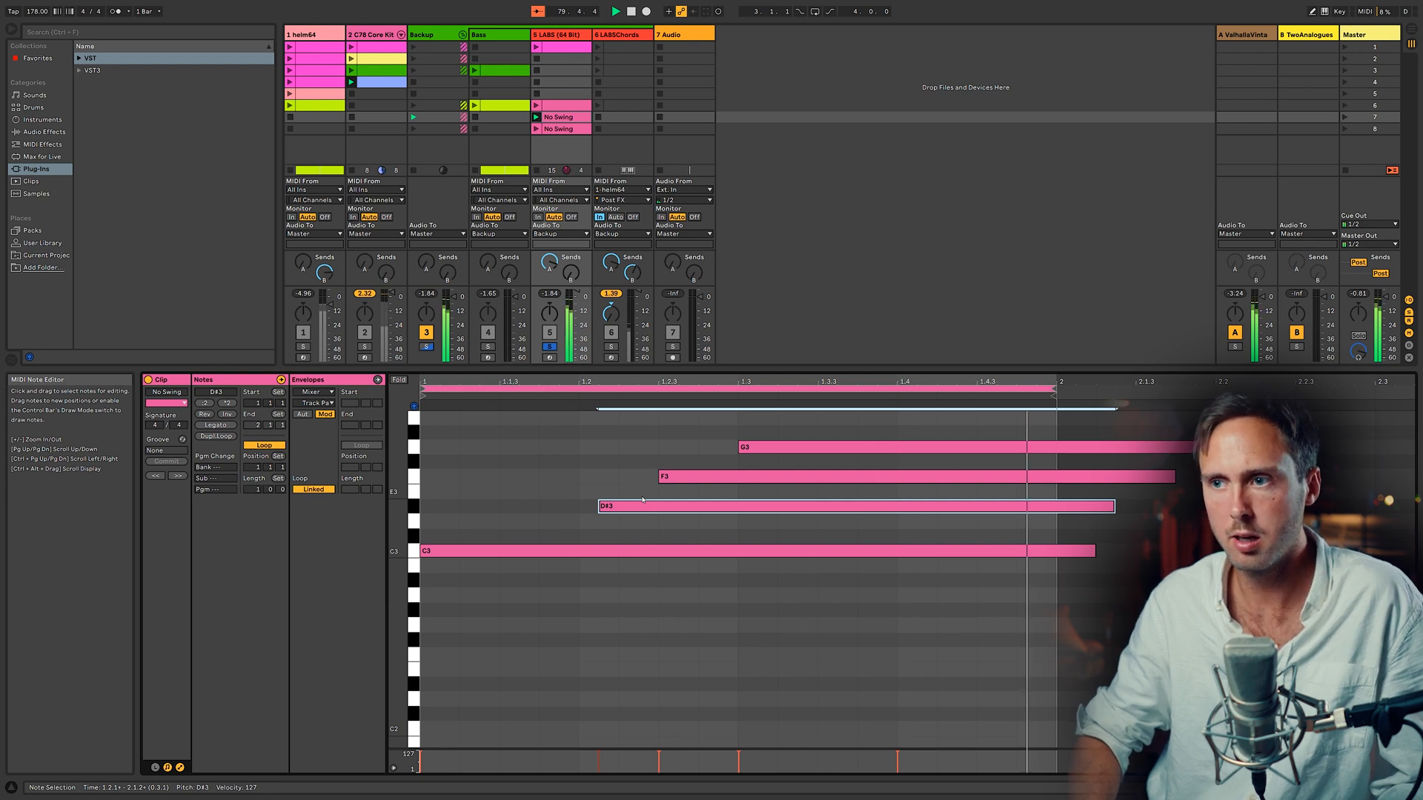
# Step: Nudge the G3 note slightly earlier and shift the F3 note slightly later to stagger the chord
pyautogui.click(760, 449)
pyautogui.hotkey('alt', 'Left')
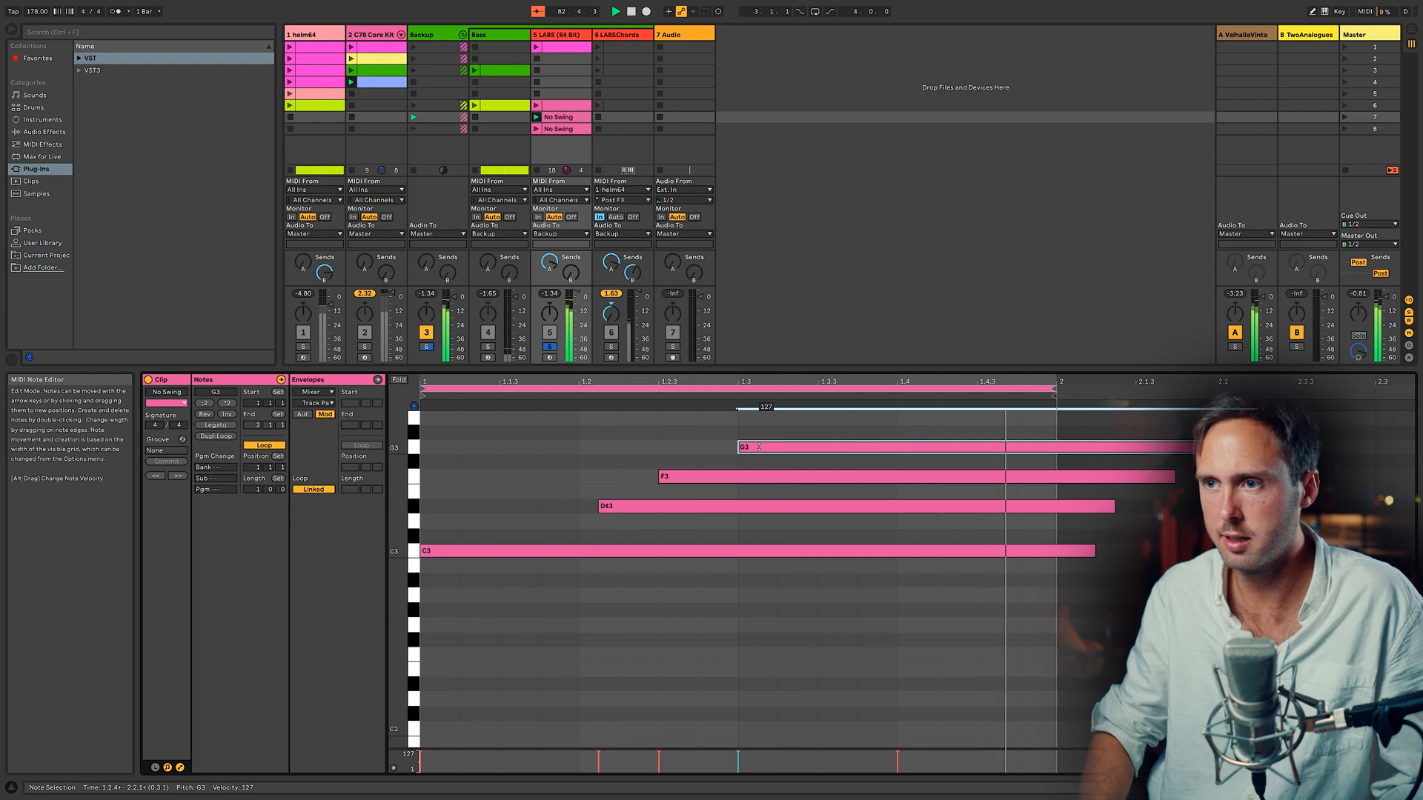
pyautogui.hotkey('alt', 'Left')
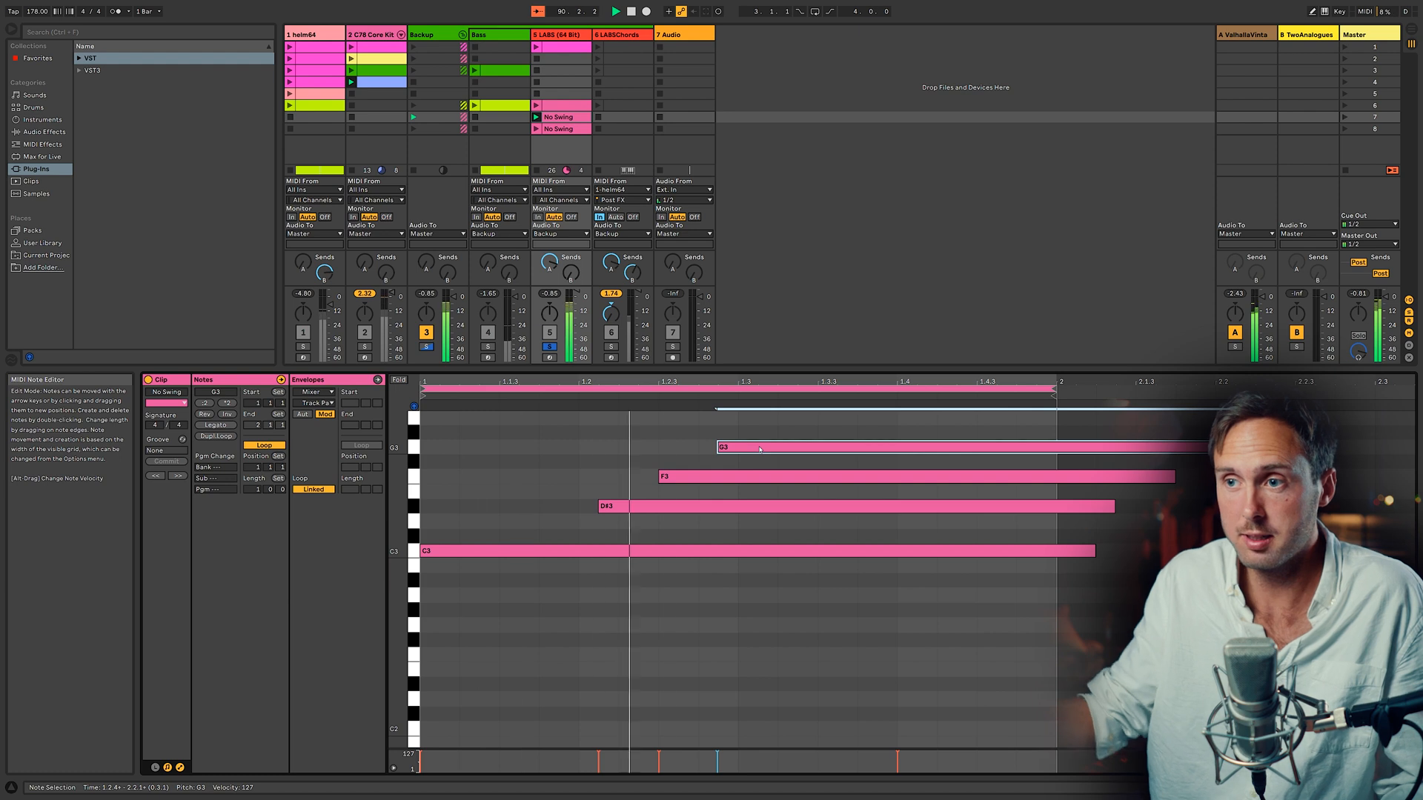
pyautogui.click(693, 482)
pyautogui.moveTo(694, 482); pyautogui.dragTo(715, 471)
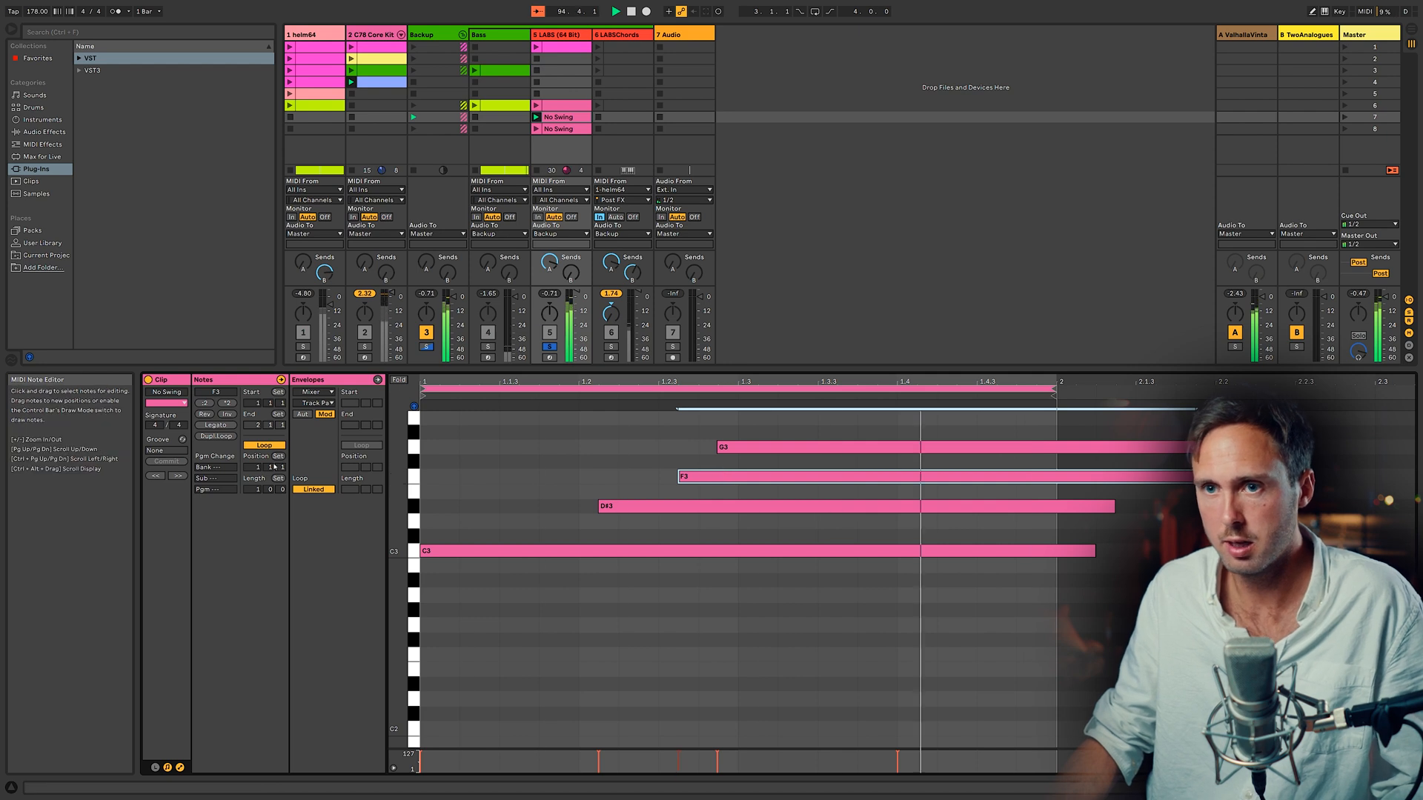
# Step: Duplicate the Helm clip's loop and restagger the start times of the second chord's D#3, F3 and G3 notes
pyautogui.click(215, 436)
pyautogui.click(1100, 463)
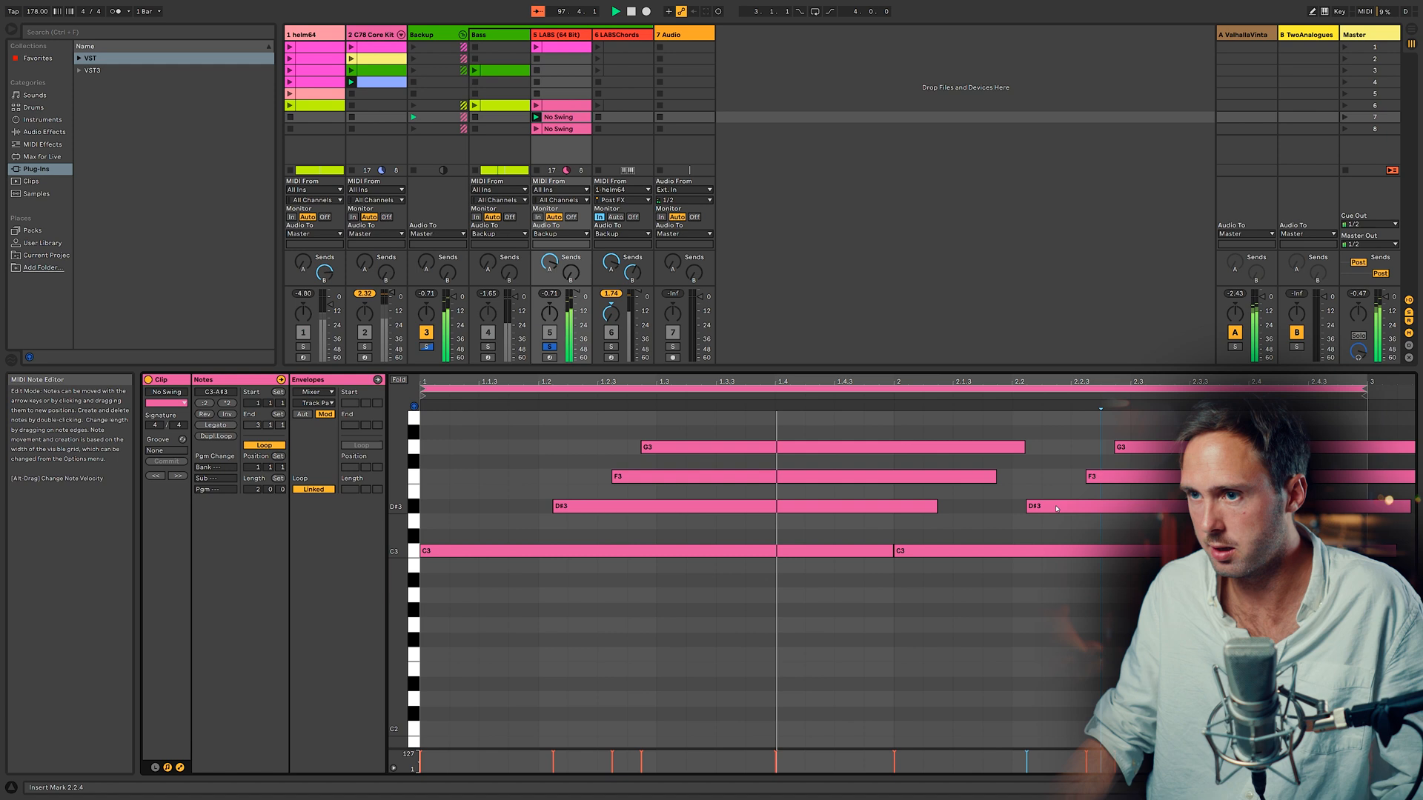
pyautogui.moveTo(1051, 509); pyautogui.dragTo(1059, 477)
pyautogui.moveTo(1144, 449); pyautogui.dragTo(1131, 449)
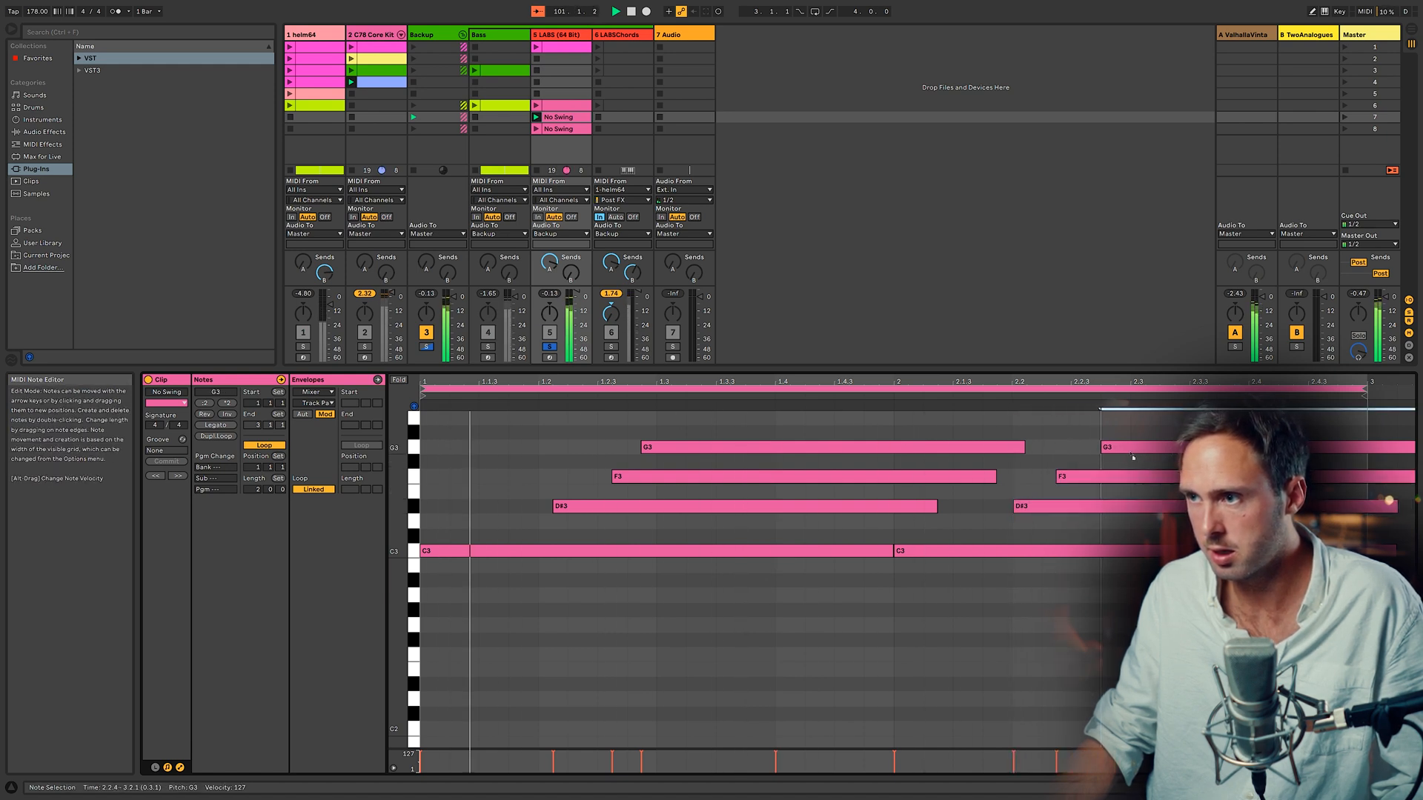
# Step: Duplicate the loop again to four bars and nudge the later D#3, F3 and G3 notes slightly later
pyautogui.click(216, 437)
pyautogui.click(983, 507)
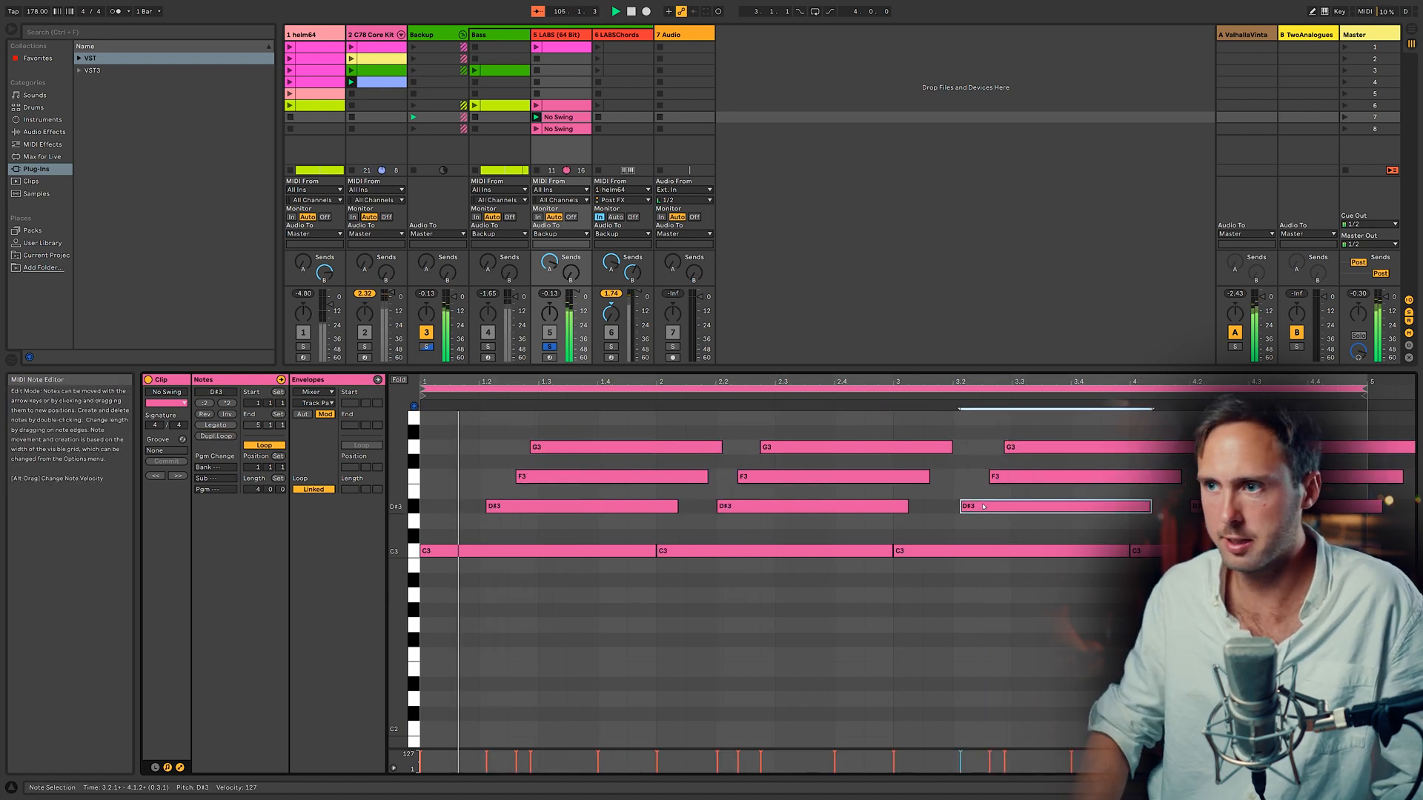
pyautogui.hotkey('ctrl', 'Right')
pyautogui.hotkey('ctrl', 'Right')
pyautogui.hotkey('ctrl', 'Right')
pyautogui.hotkey('ctrl', 'Right')
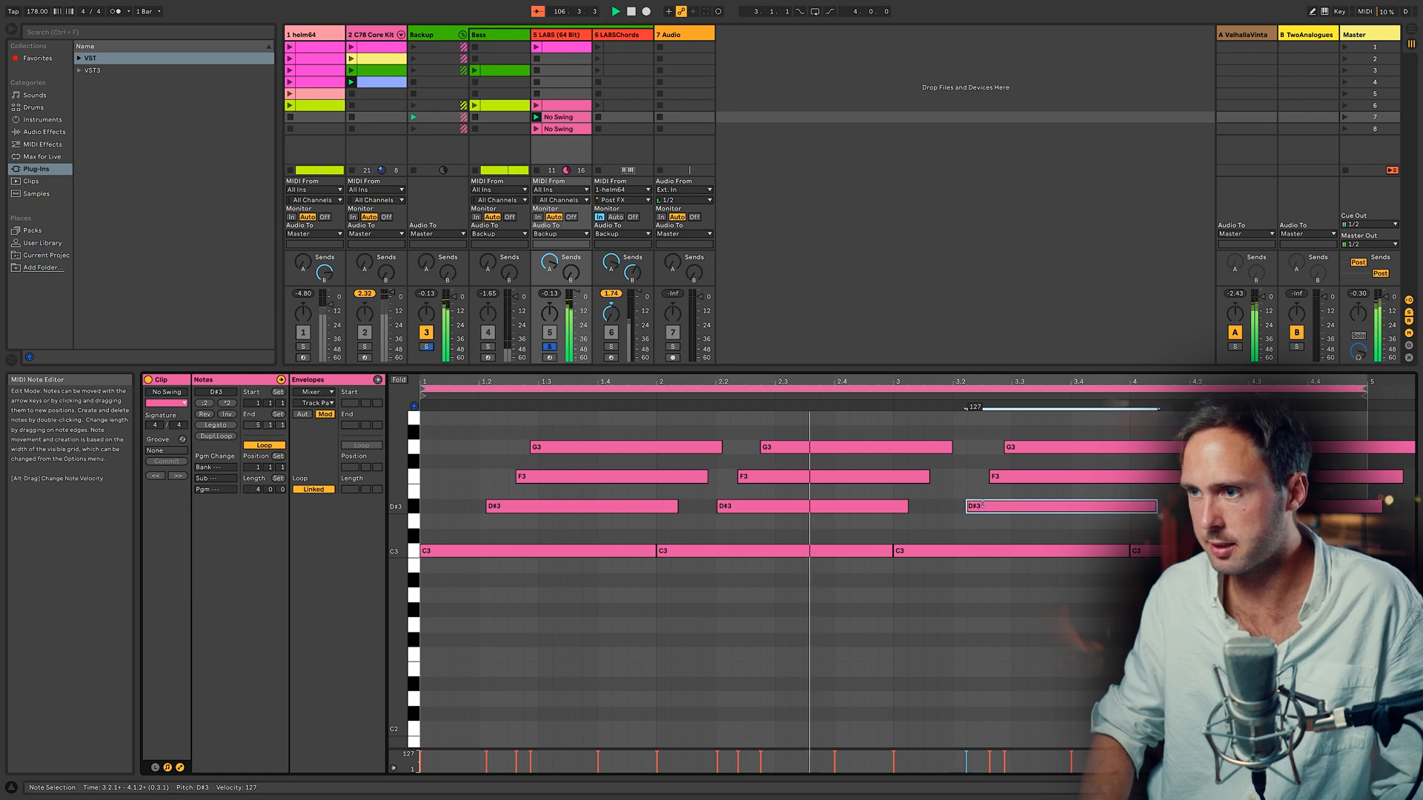
pyautogui.click(1007, 474)
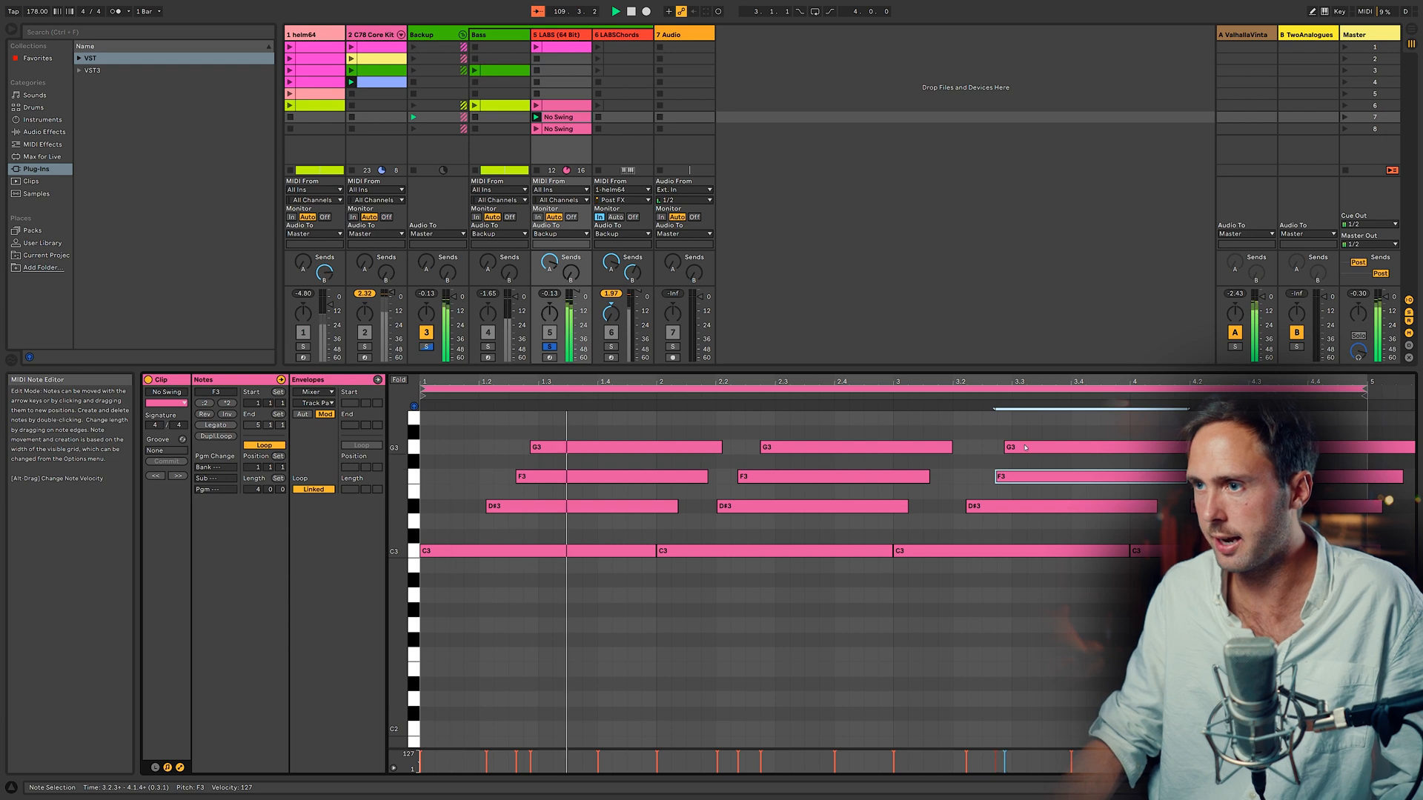
pyautogui.click(1023, 446)
pyautogui.hotkey('ctrl', 'Right')
pyautogui.hotkey('ctrl', 'Right')
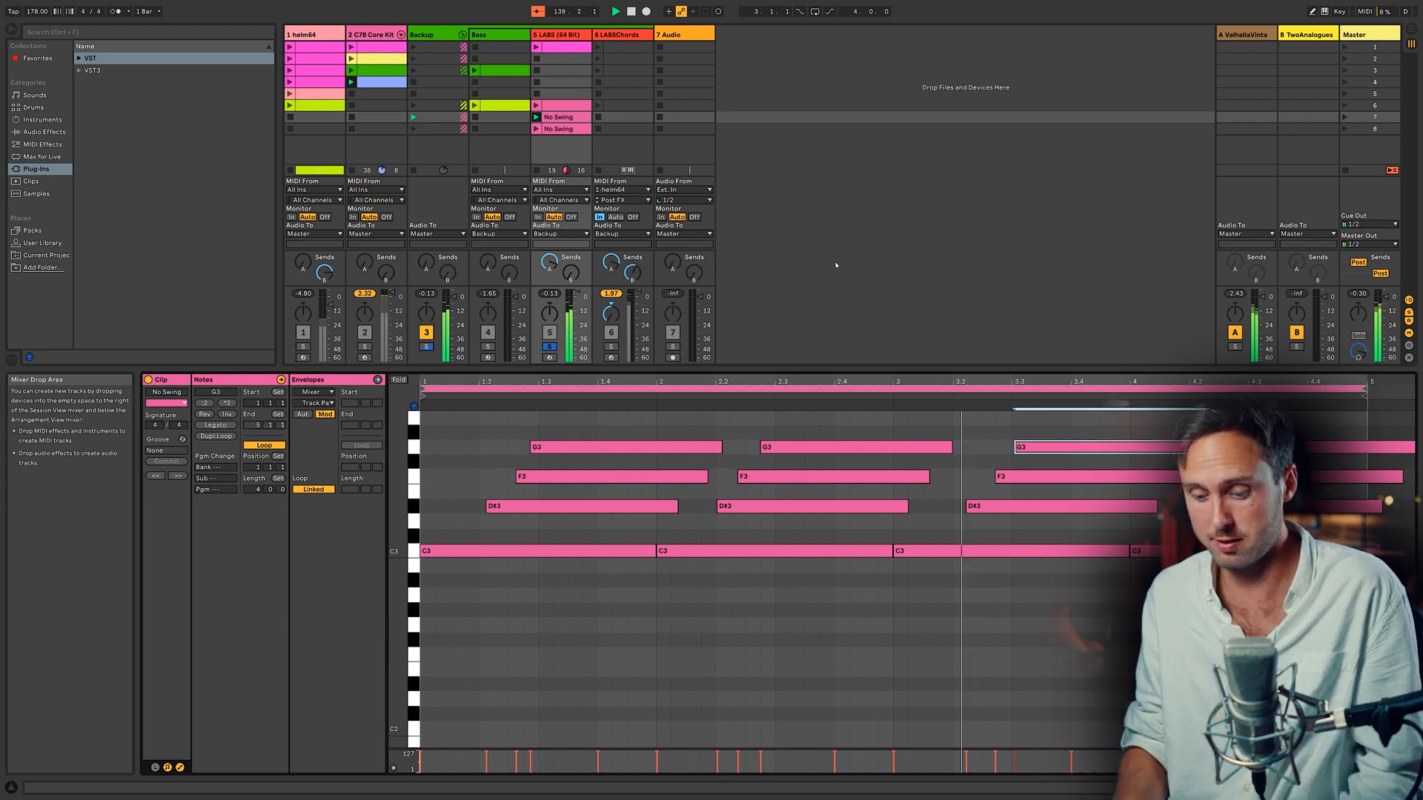
# Step: Select all notes and fine-tune the timing of individual G3 and D#3 notes
pyautogui.hotkey('ctrl', 'a')
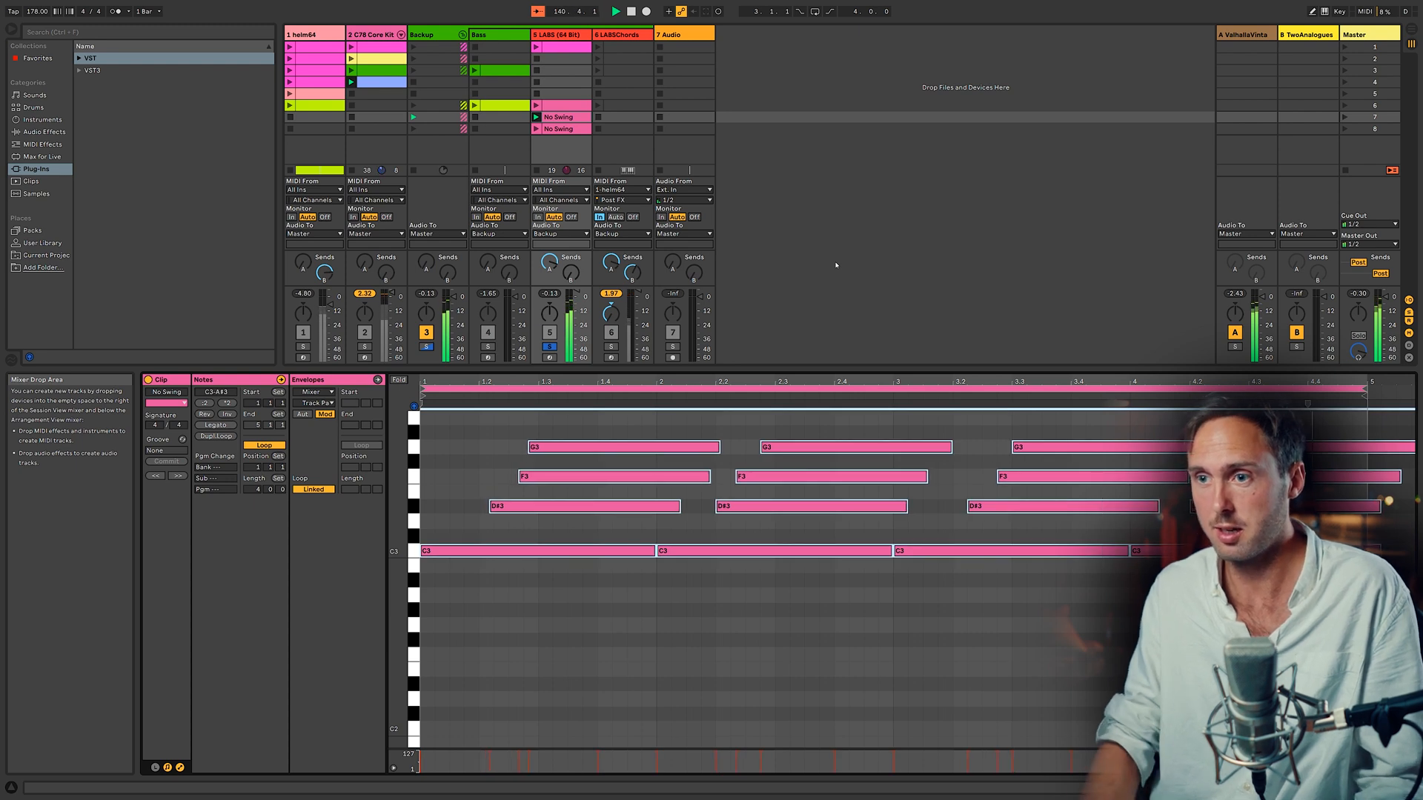
pyautogui.moveTo(526, 507); pyautogui.dragTo(560, 449)
pyautogui.moveTo(814, 450)
pyautogui.mouseDown()
pyautogui.moveTo(829, 451)
pyautogui.moveTo(807, 453)
pyautogui.mouseUp()
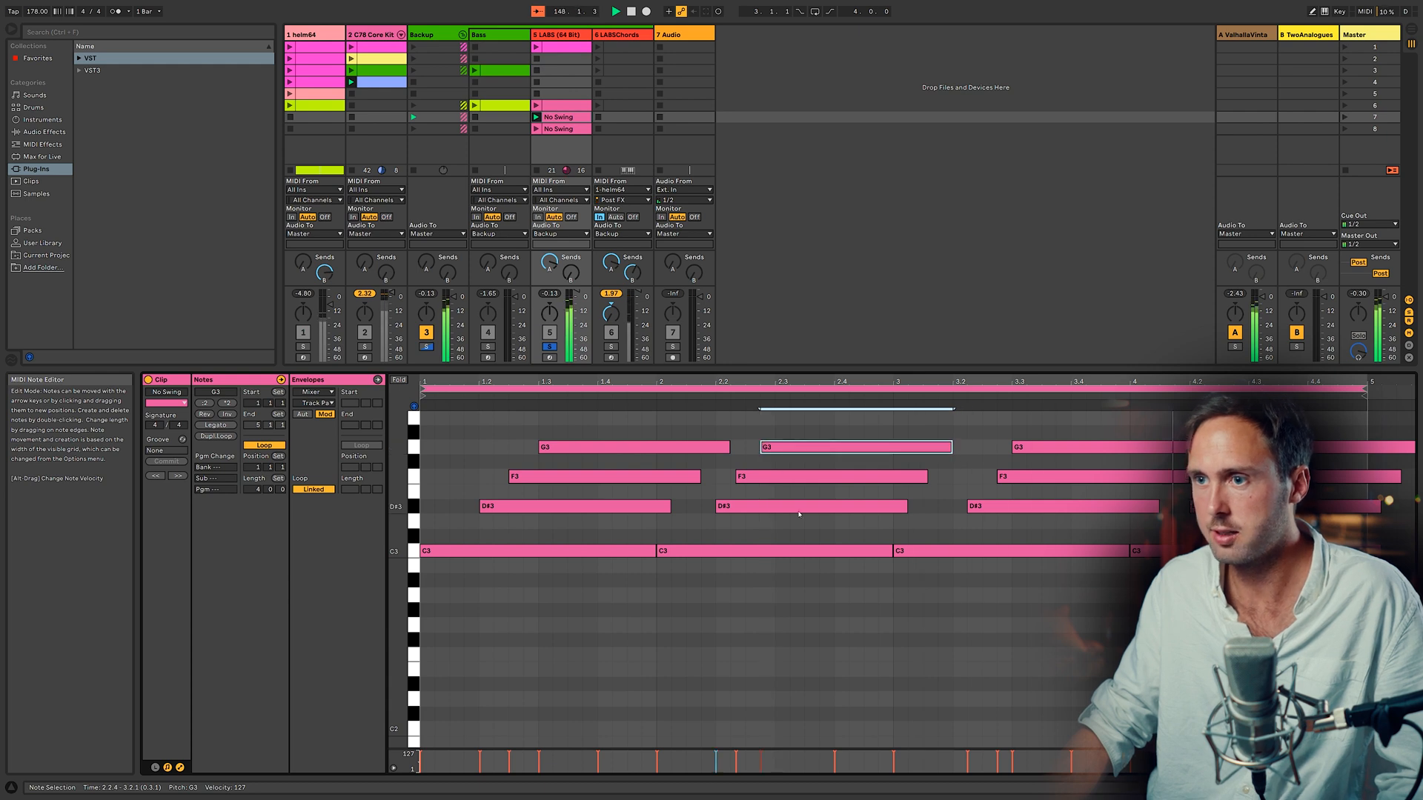
pyautogui.moveTo(992, 509); pyautogui.dragTo(978, 509)
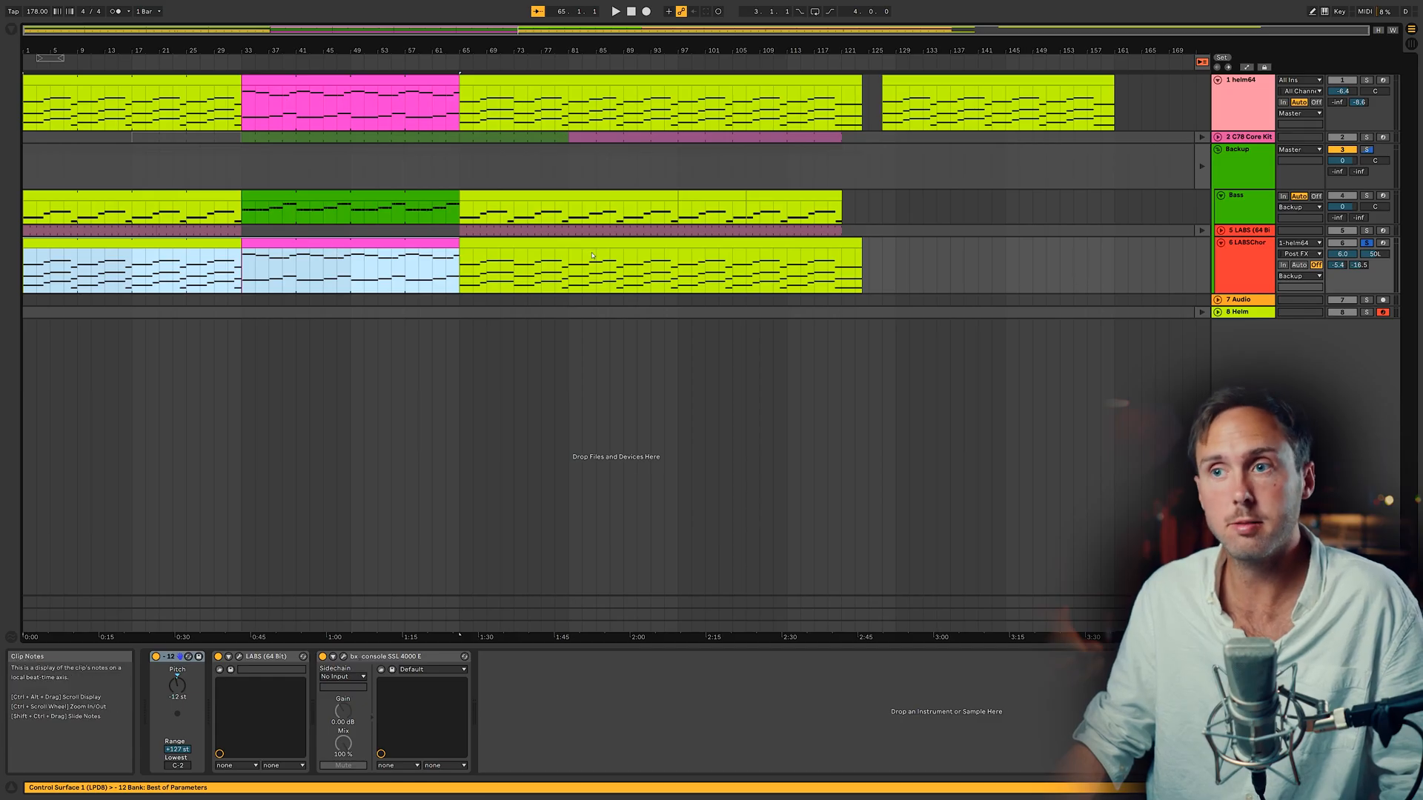
# Step: Freeze the LABSChords track and drag its frozen clips onto the Audio track below
pyautogui.rightClick(1240, 247)
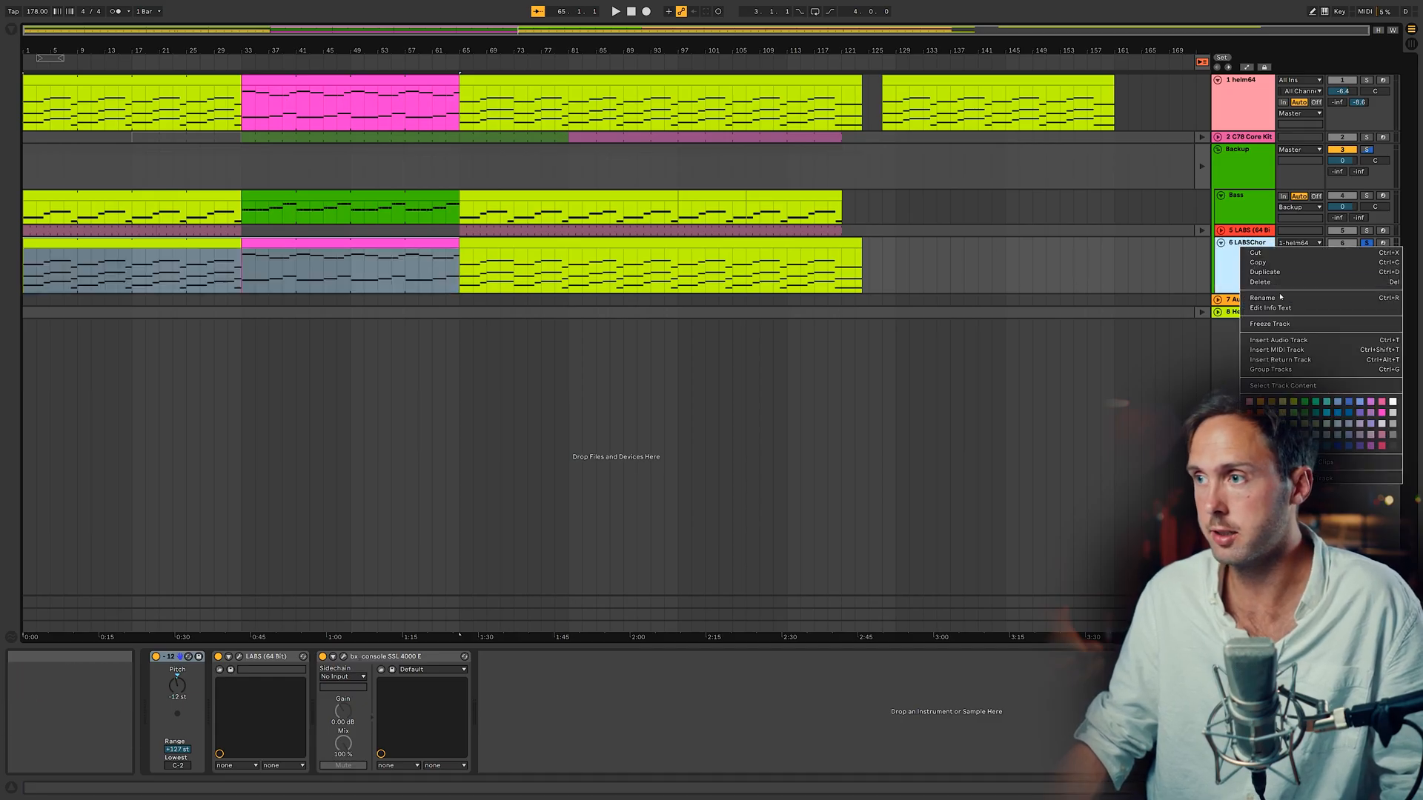
pyautogui.click(1281, 324)
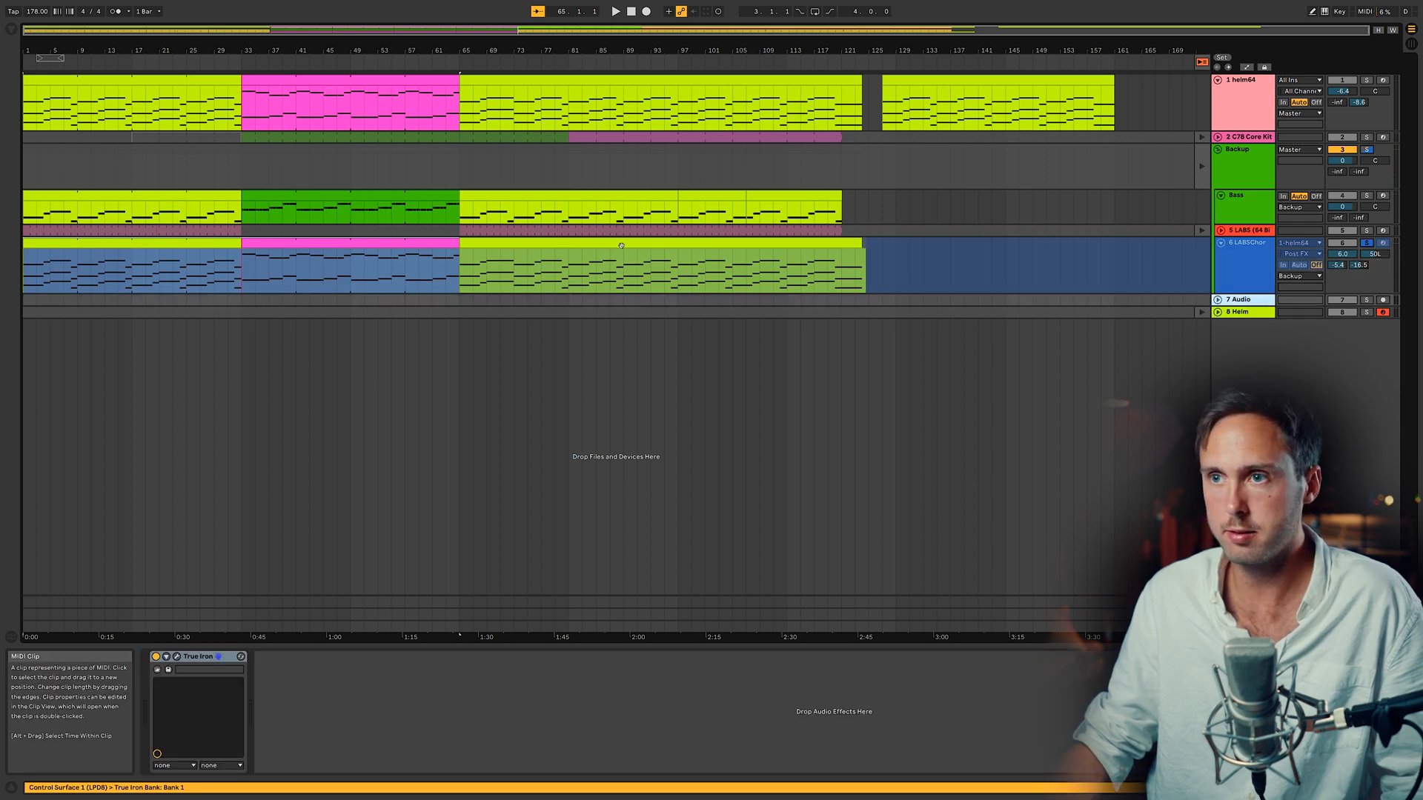
pyautogui.click(621, 284)
pyautogui.moveTo(621, 283); pyautogui.dragTo(621, 291)
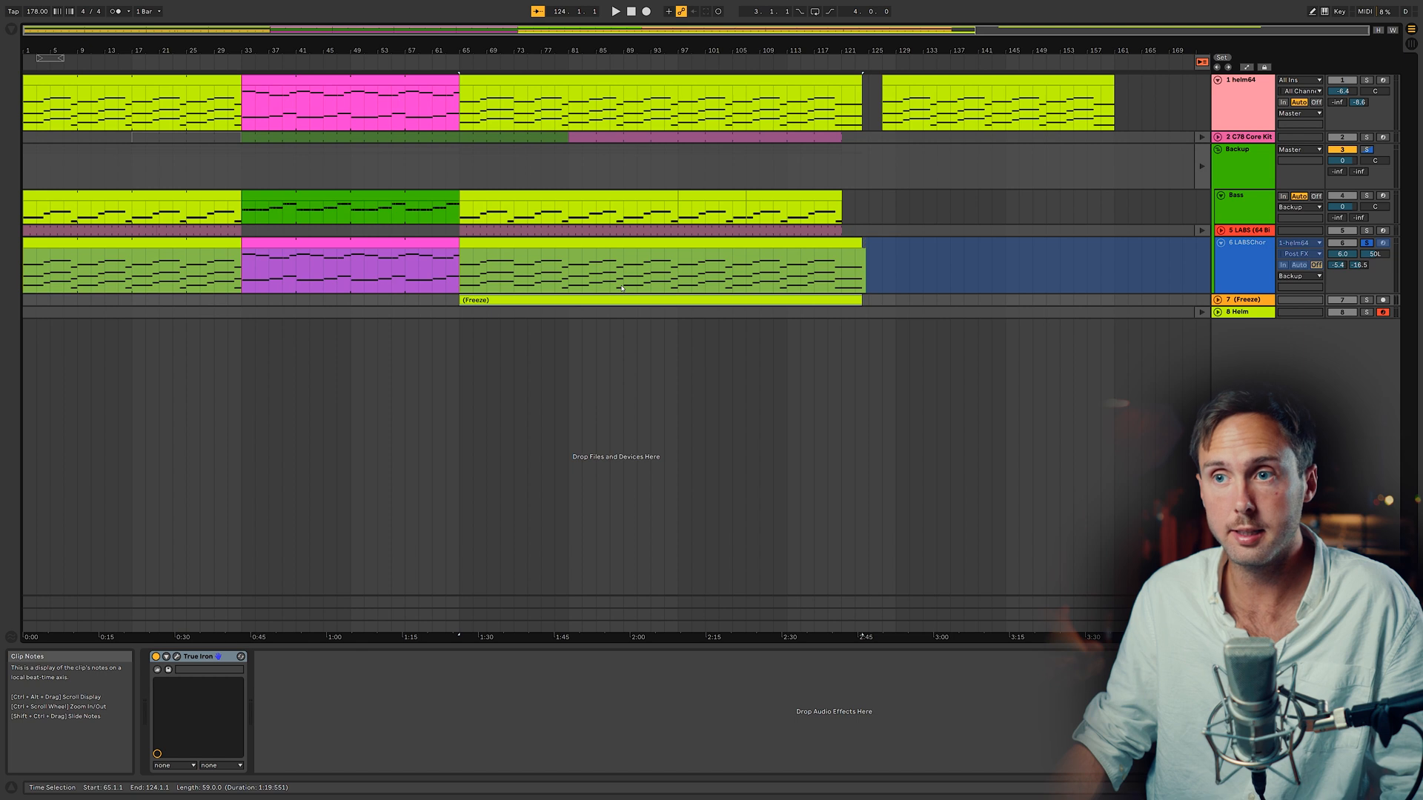
# Step: Expand the frozen audio track, select sections of the chord audio and play them back
pyautogui.click(1217, 300)
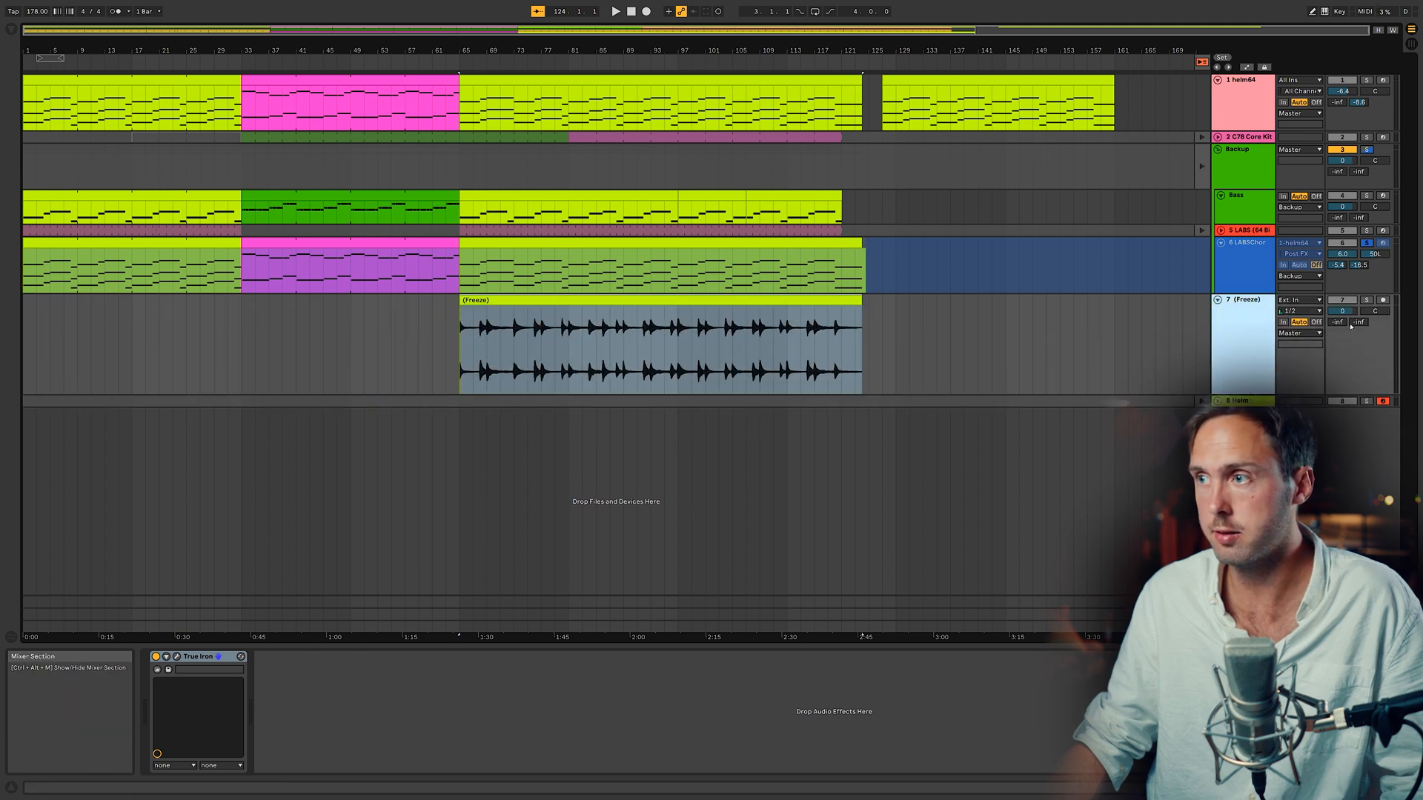
pyautogui.click(660, 348)
pyautogui.moveTo(504, 29); pyautogui.dragTo(545, 30)
pyautogui.click(731, 305)
pyautogui.click(732, 304)
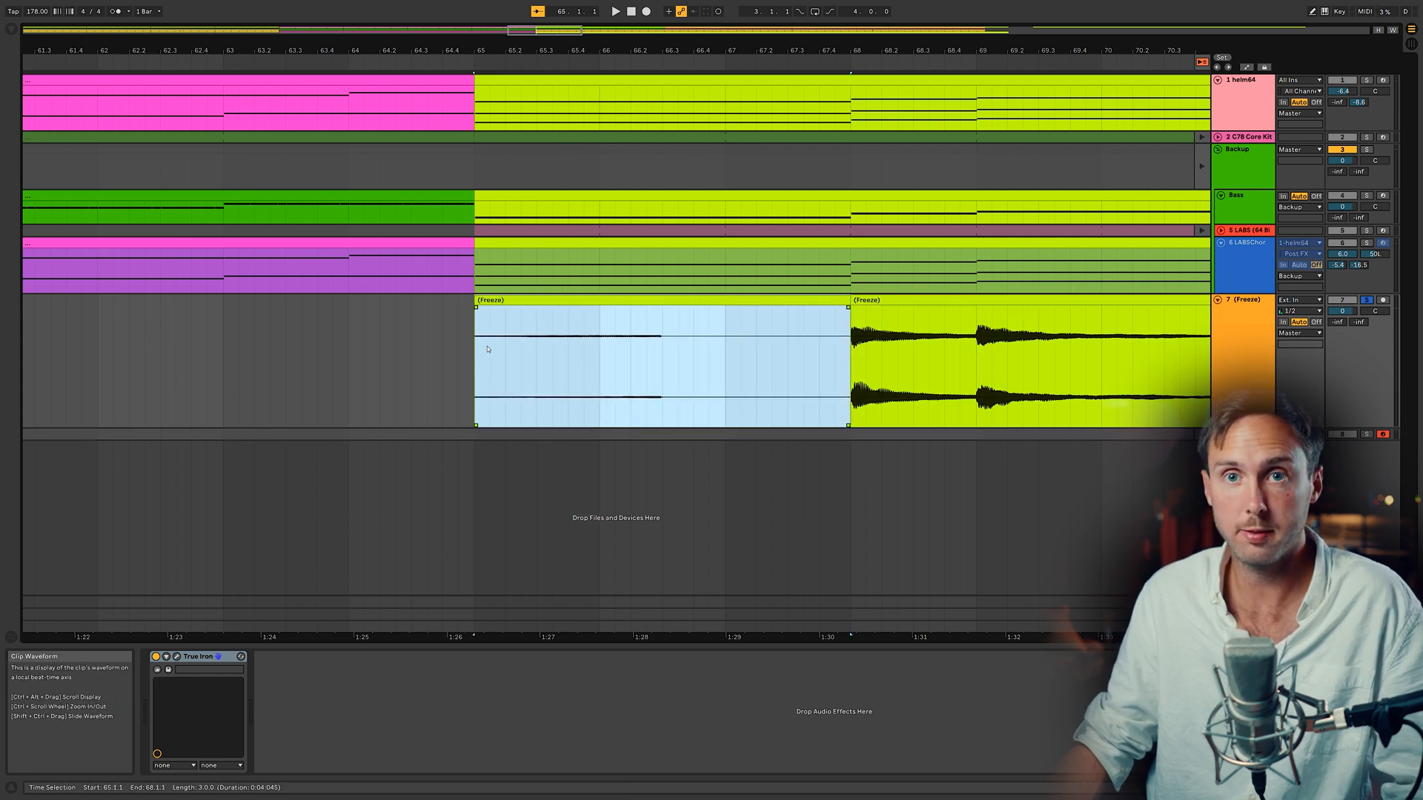
pyautogui.click(486, 351)
pyautogui.press('space')
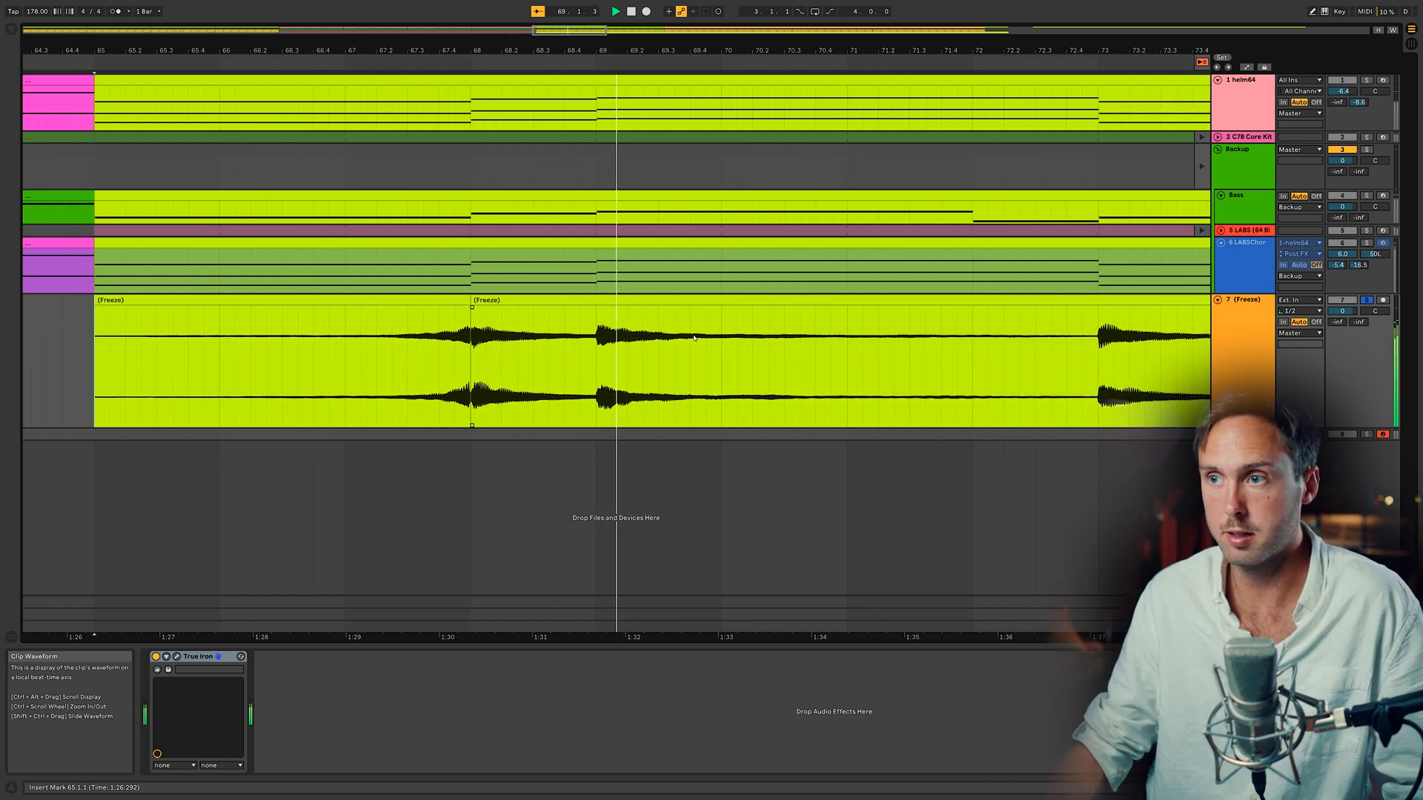
pyautogui.press('space')
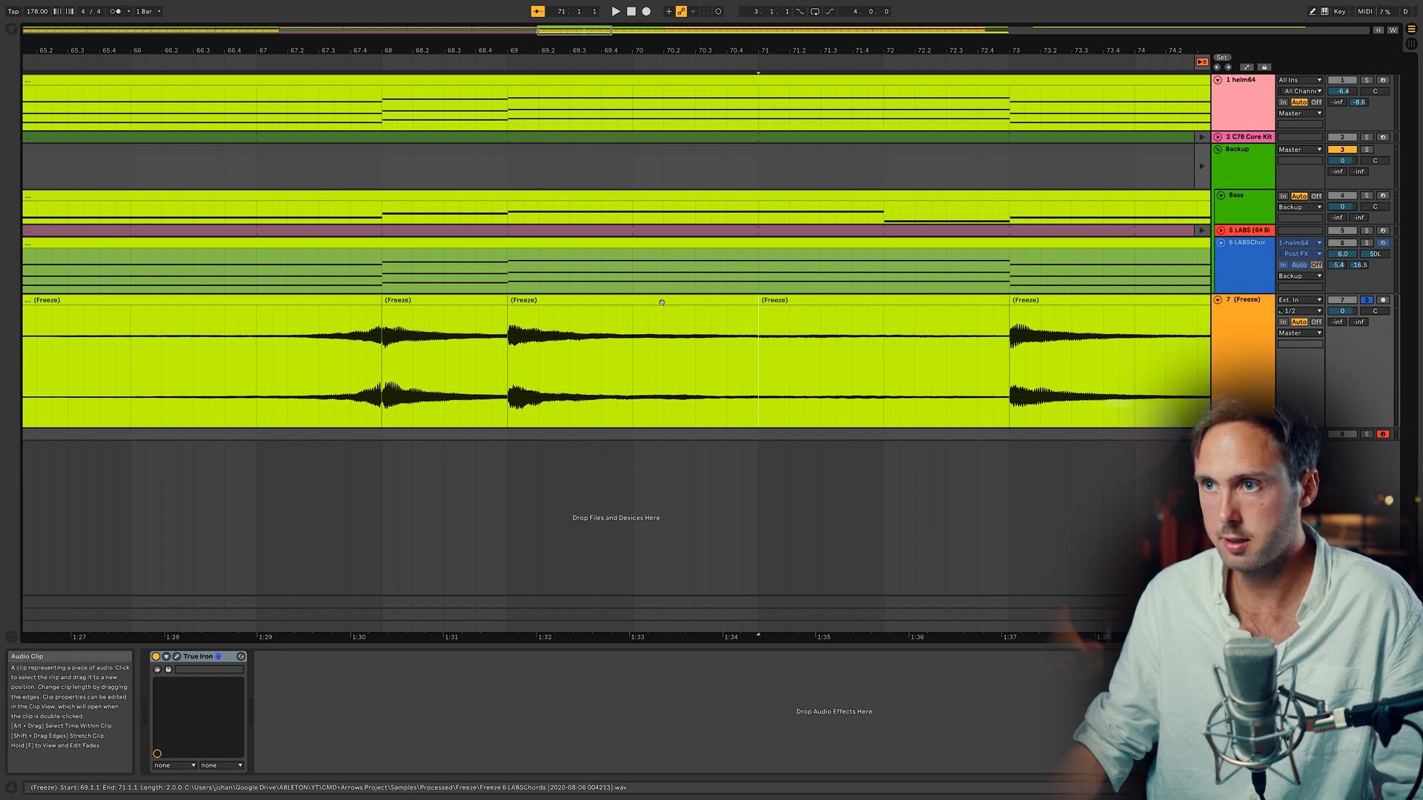
pyautogui.click(908, 321)
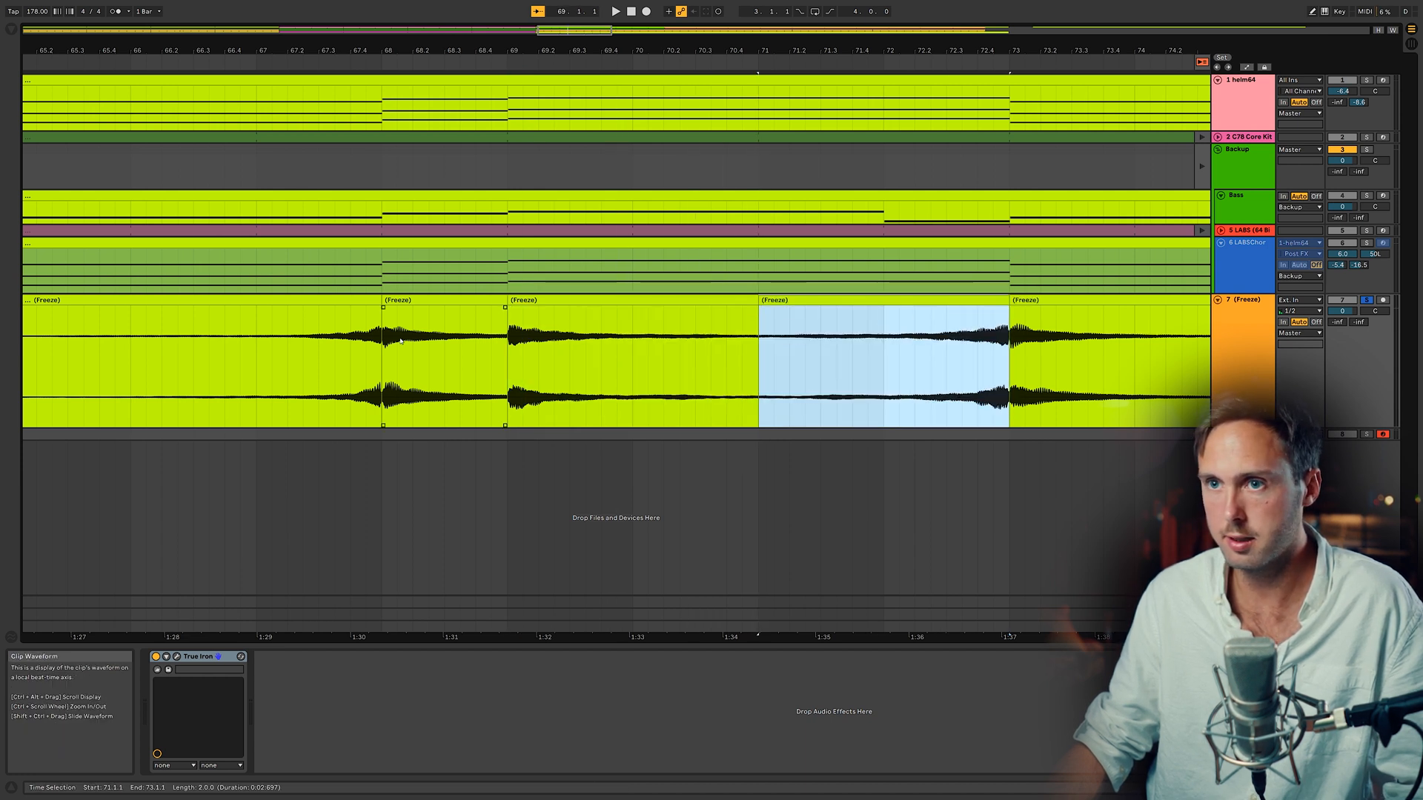
pyautogui.click(308, 345)
pyautogui.press('space')
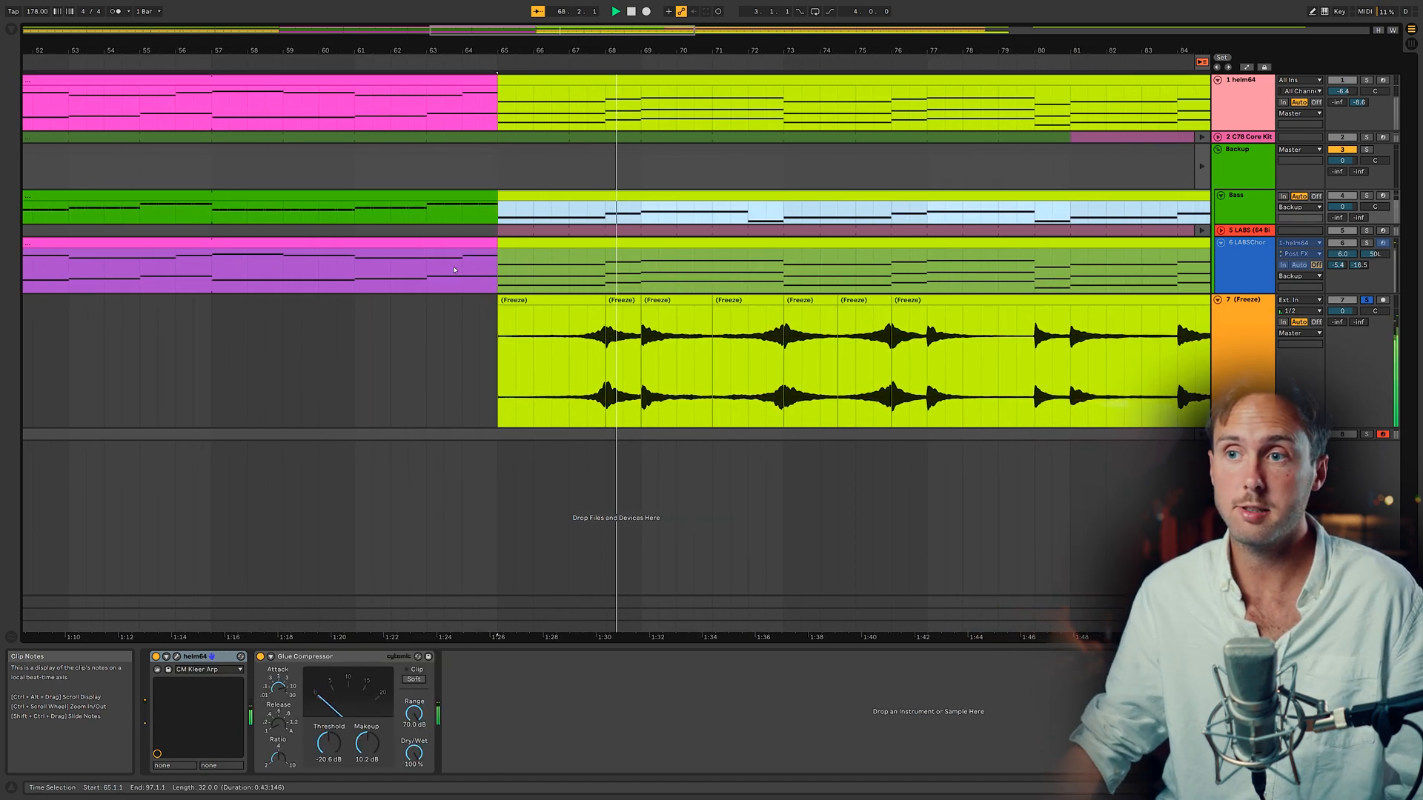
# Step: Show the helm64 track's automation lanes and examine its send and volume envelopes while playing
pyautogui.moveTo(559, 197)
pyautogui.mouseDown()
pyautogui.moveTo(554, 311)
pyautogui.moveTo(557, 213)
pyautogui.mouseUp()
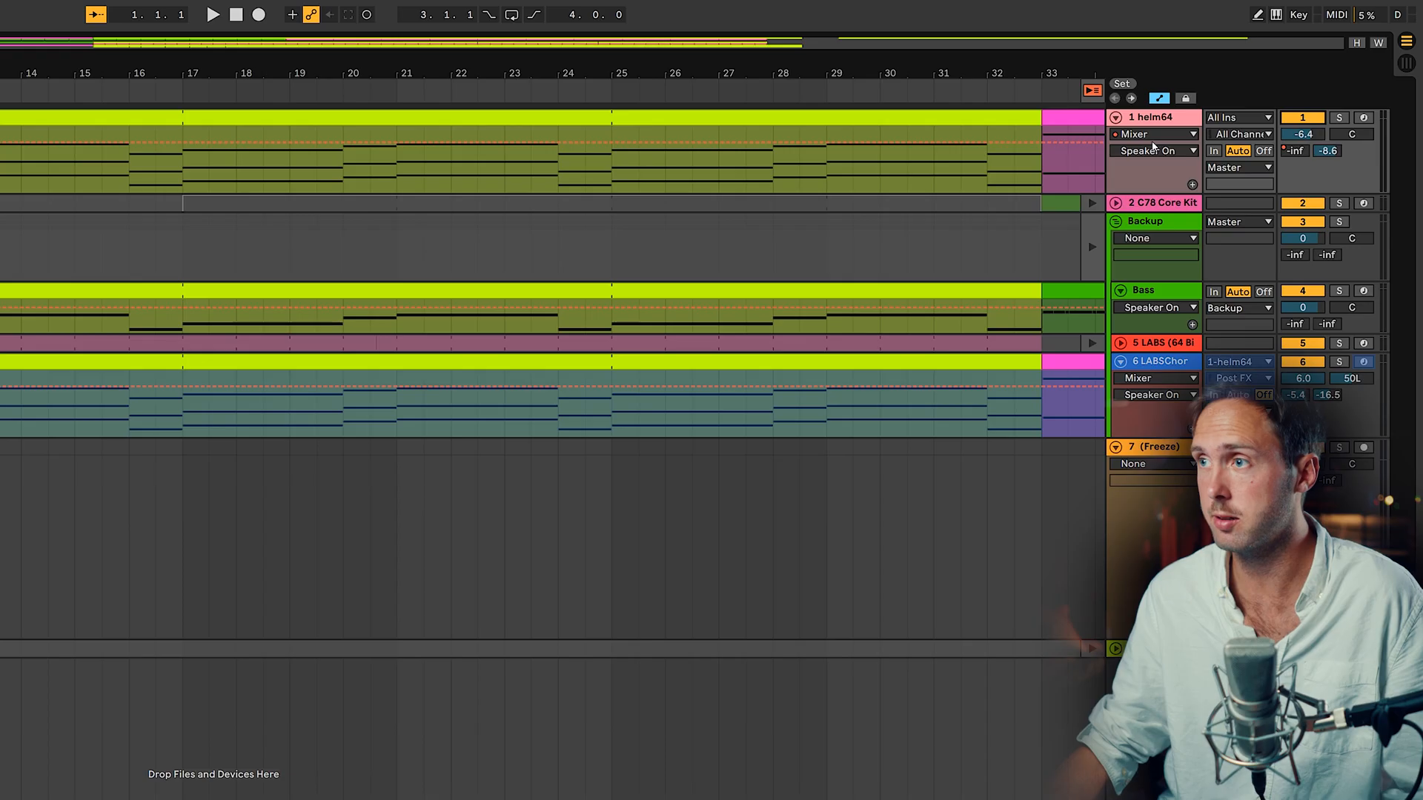
pyautogui.click(1153, 135)
pyautogui.click(1153, 193)
pyautogui.click(1153, 150)
pyautogui.click(1153, 194)
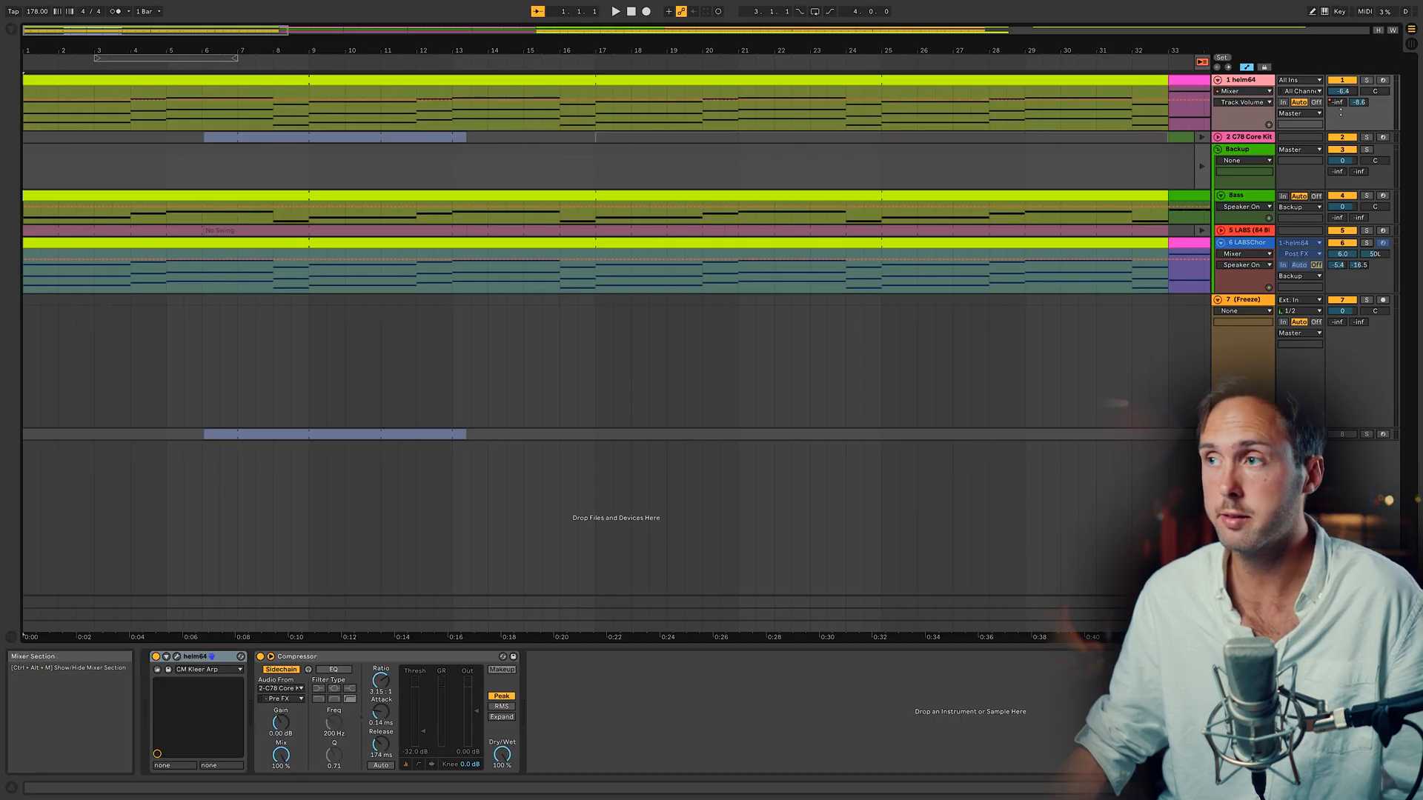
pyautogui.click(1338, 103)
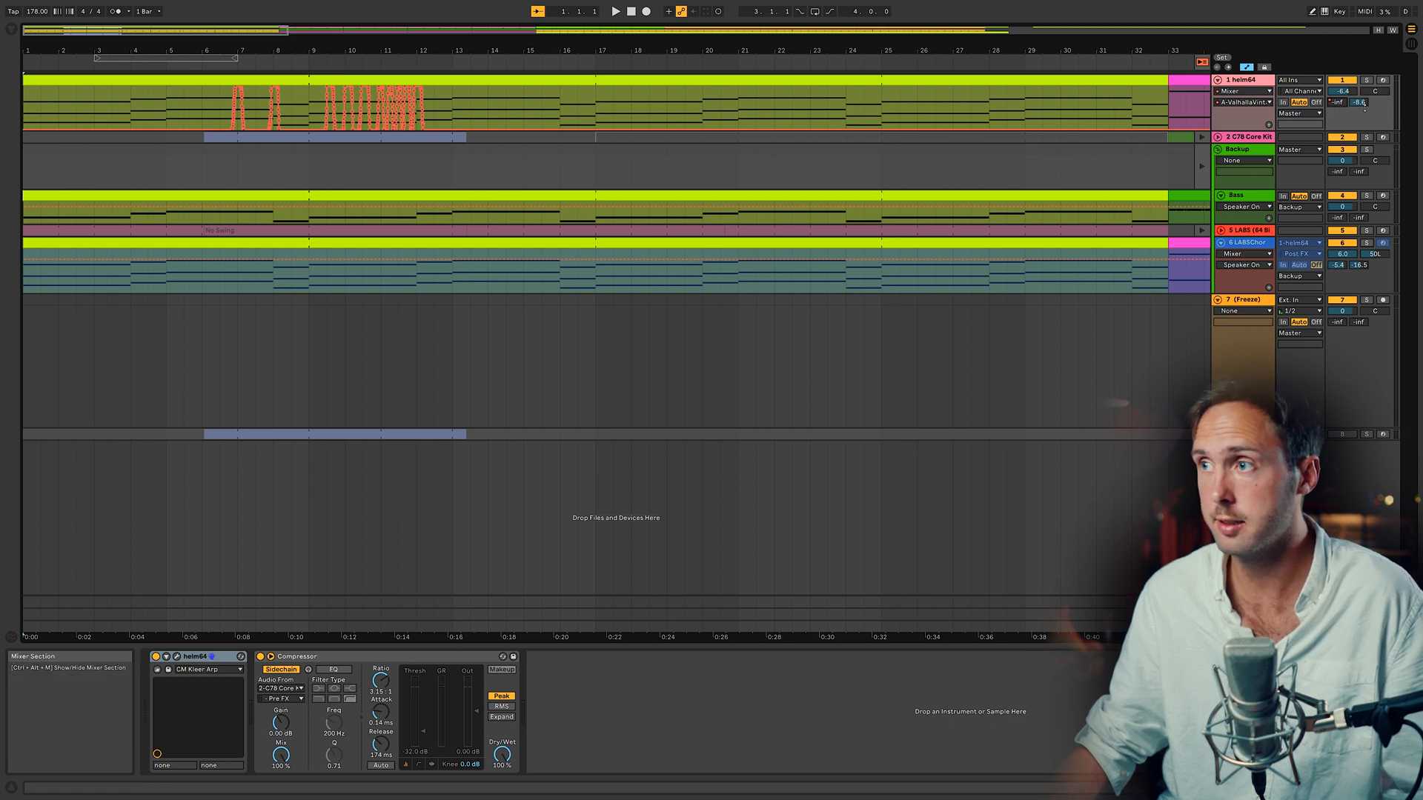
pyautogui.click(1342, 91)
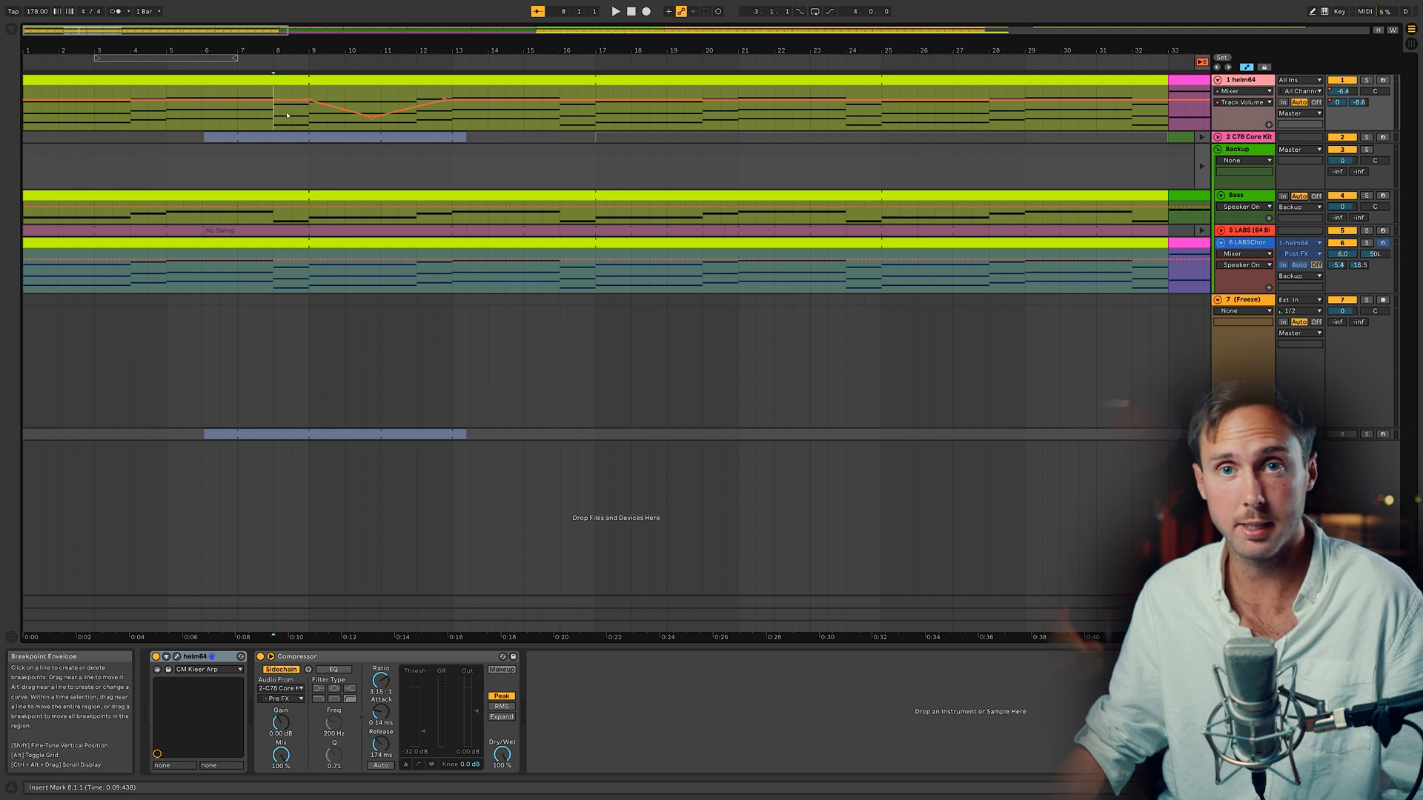
pyautogui.press('space')
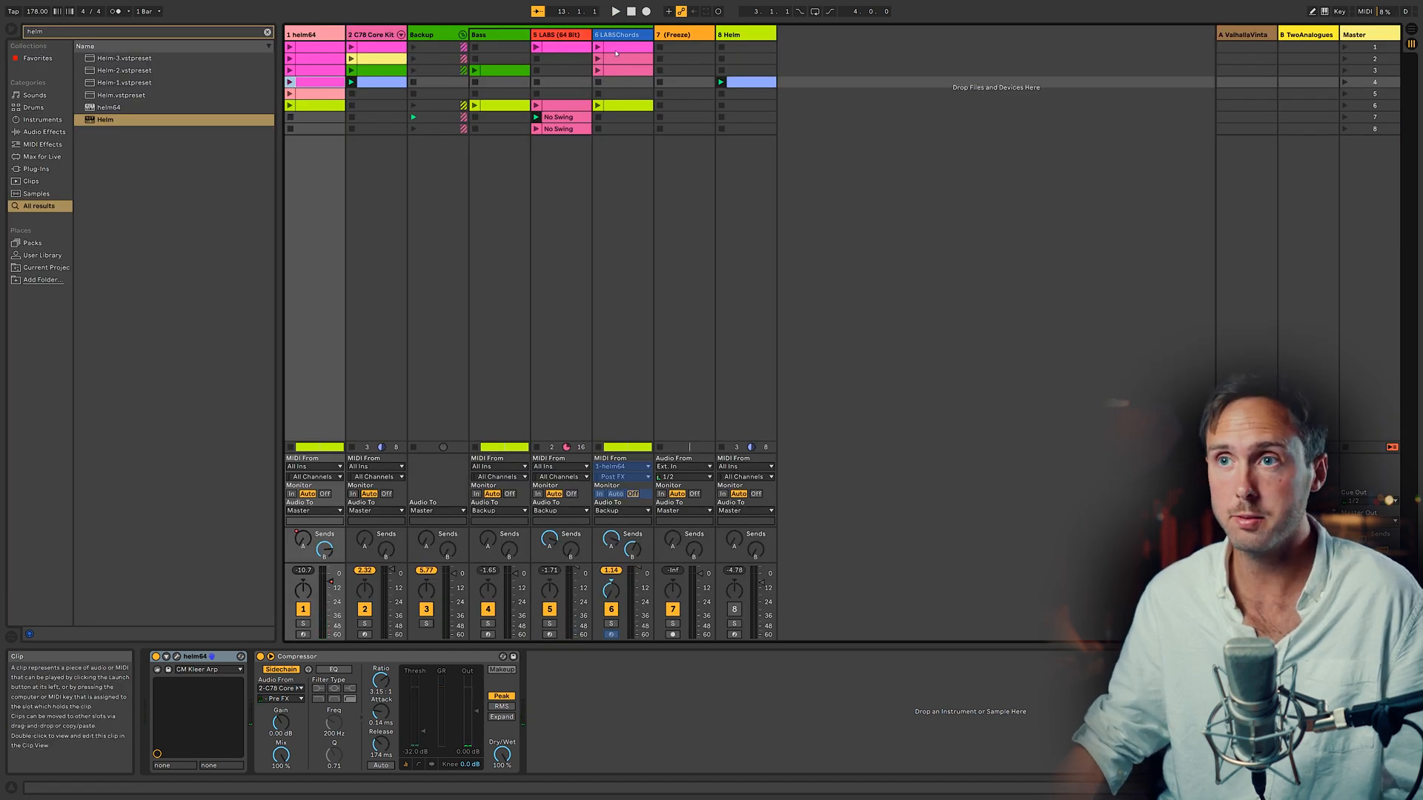
# Step: Search the browser for util and load a Utility device onto the helm64 track
pyautogui.press('Tab')
pyautogui.moveTo(470, 127); pyautogui.dragTo(292, 119)
pyautogui.press('Tab')
pyautogui.hotkey('ctrl', 'f')
pyautogui.write('util')
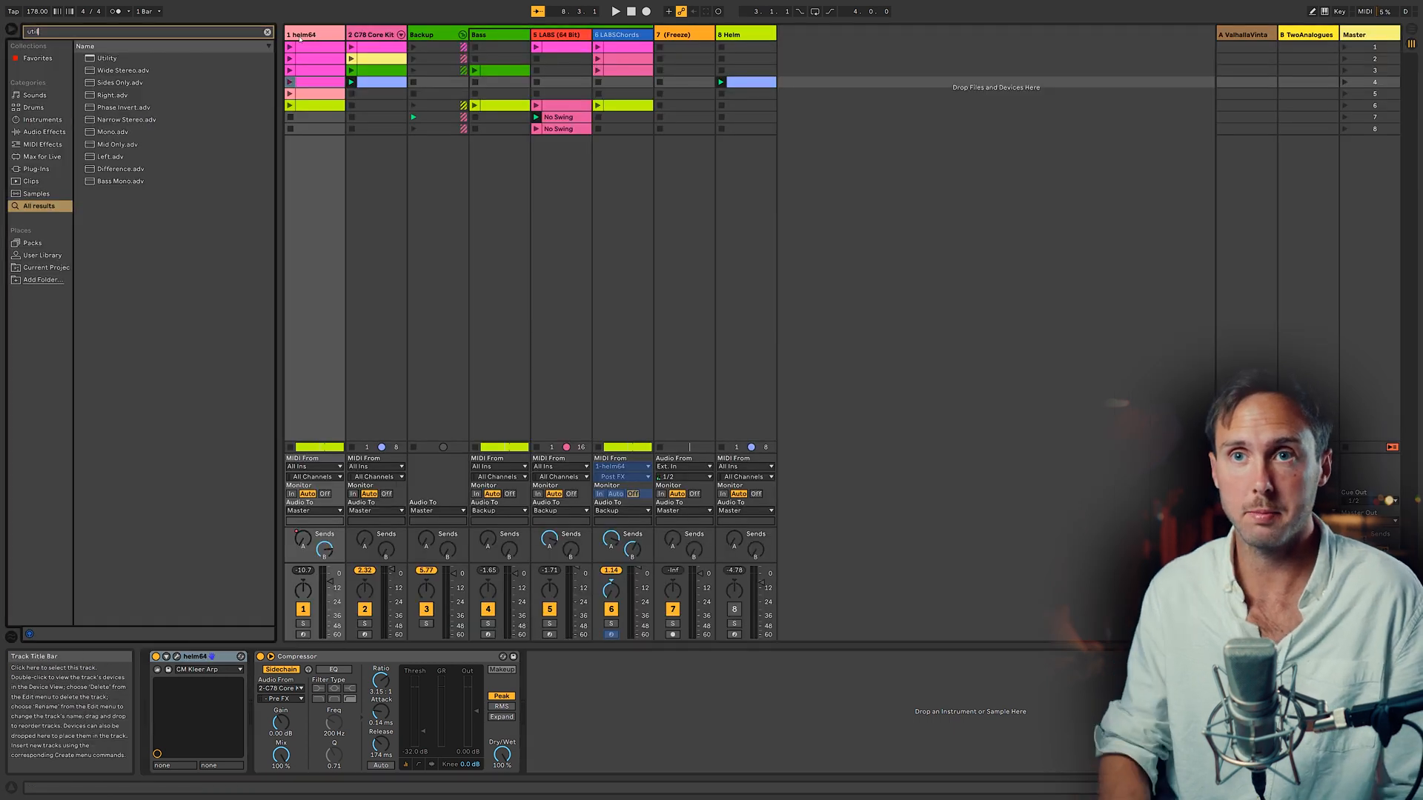
pyautogui.press('Down')
pyautogui.press('Return')
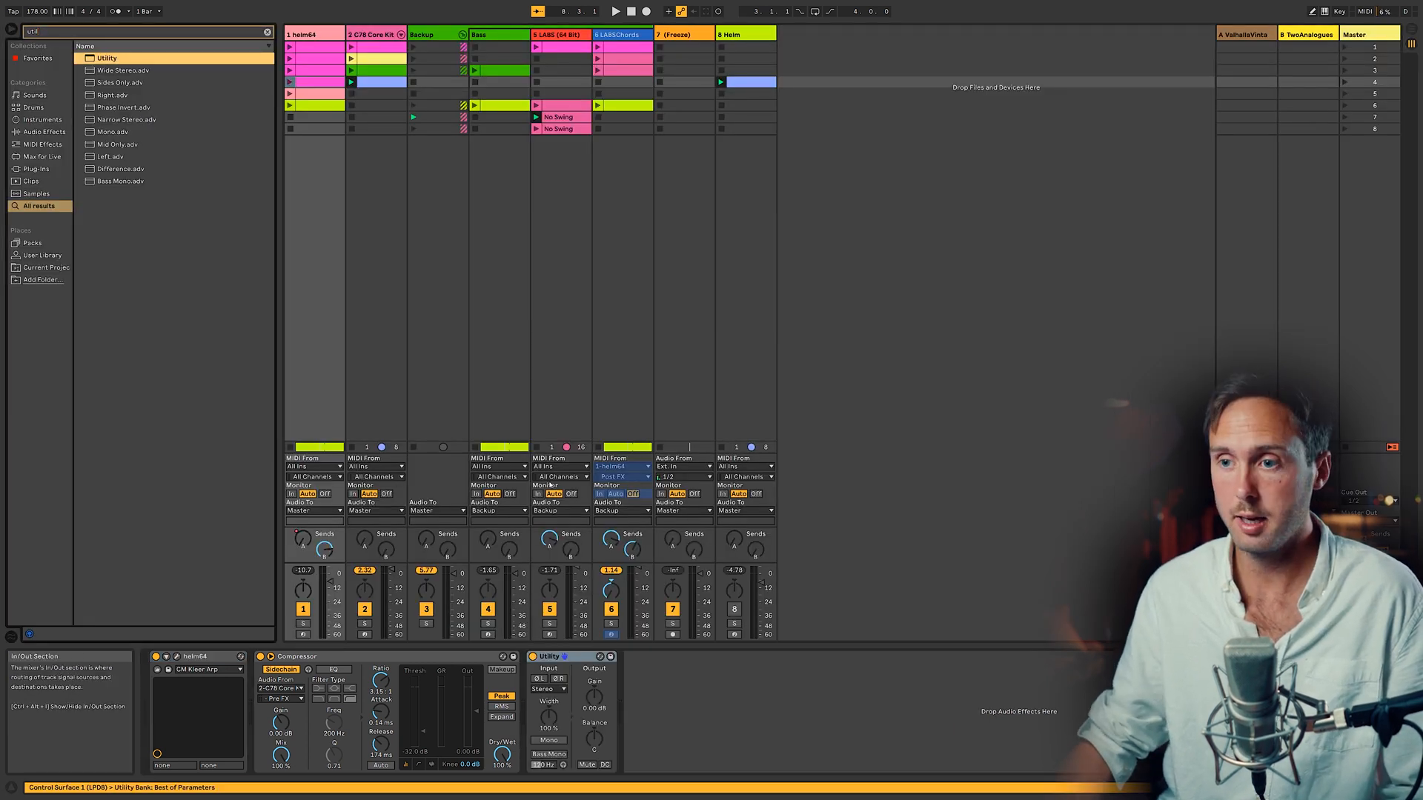
# Step: Select bars 8 to 14 on the helm64 Utility Gain lane and pull the envelope down into a dip
pyautogui.press('Tab')
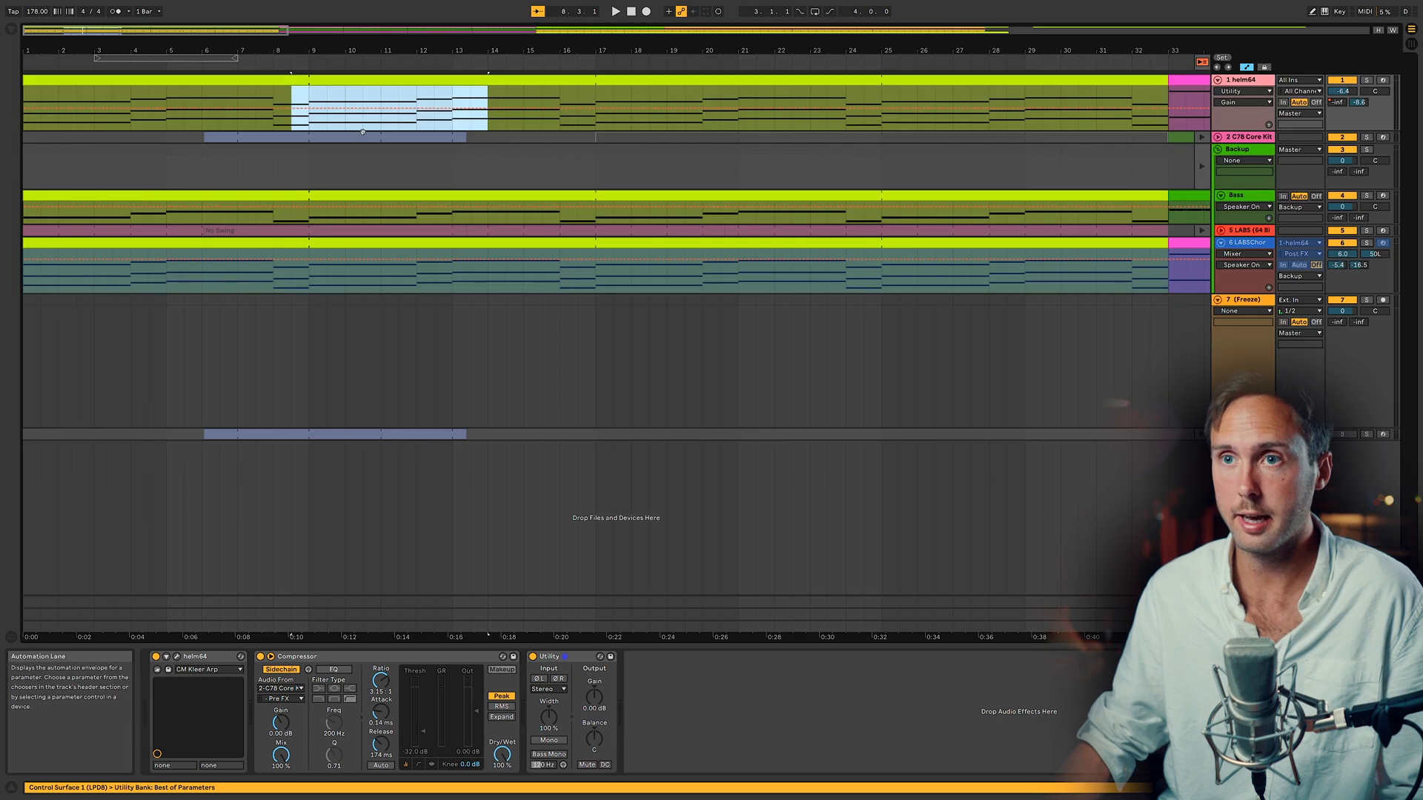
pyautogui.click(308, 110)
pyautogui.click(595, 109)
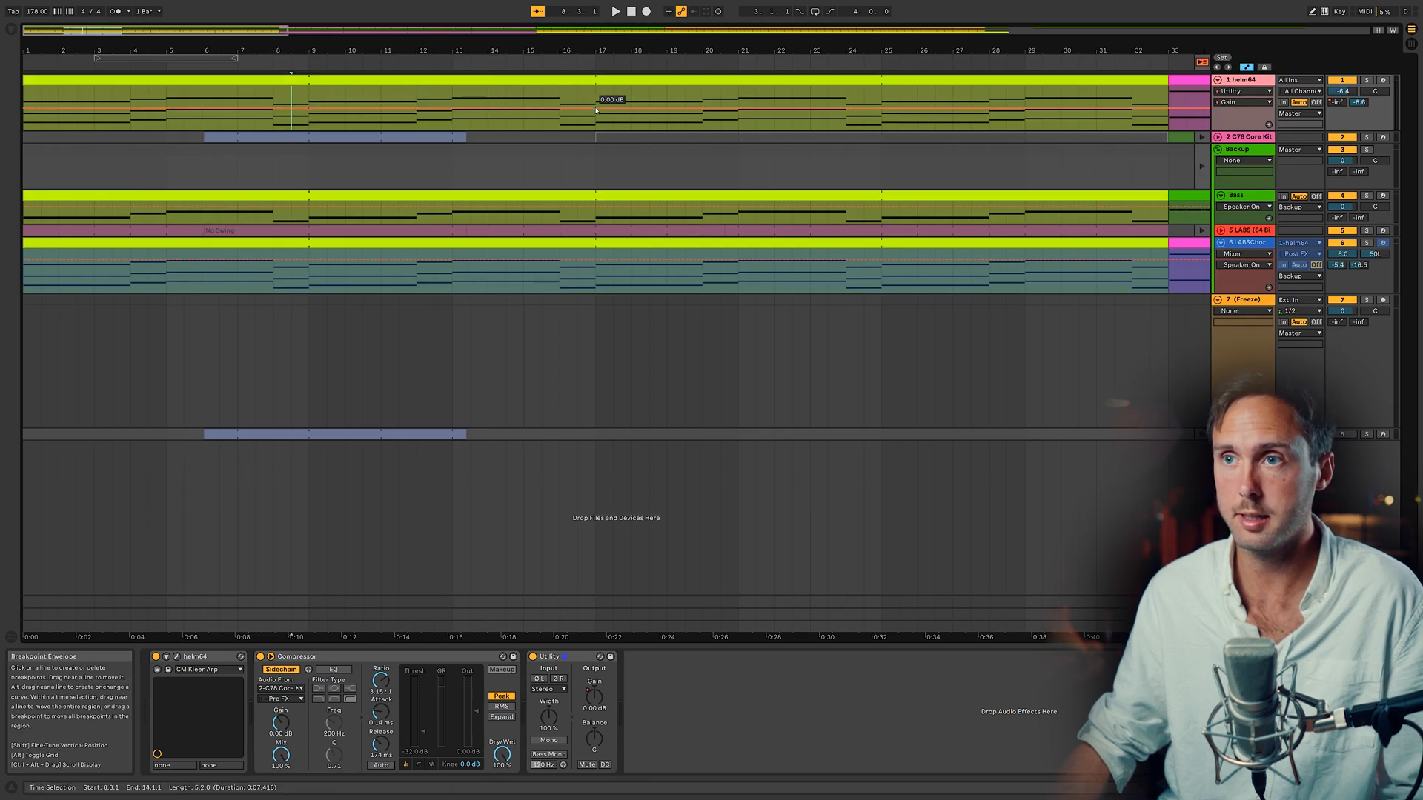
pyautogui.moveTo(438, 111); pyautogui.dragTo(437, 129)
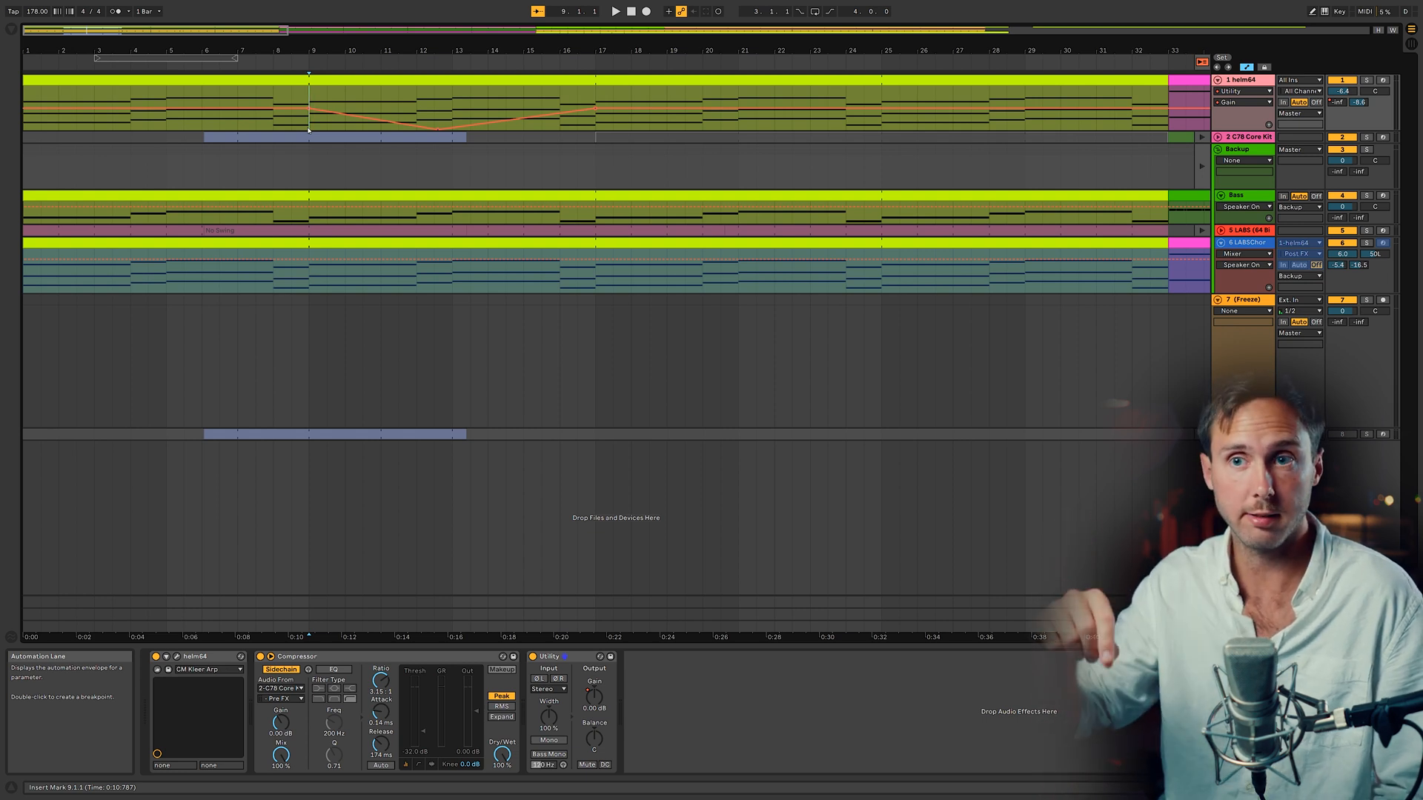
pyautogui.press('space')
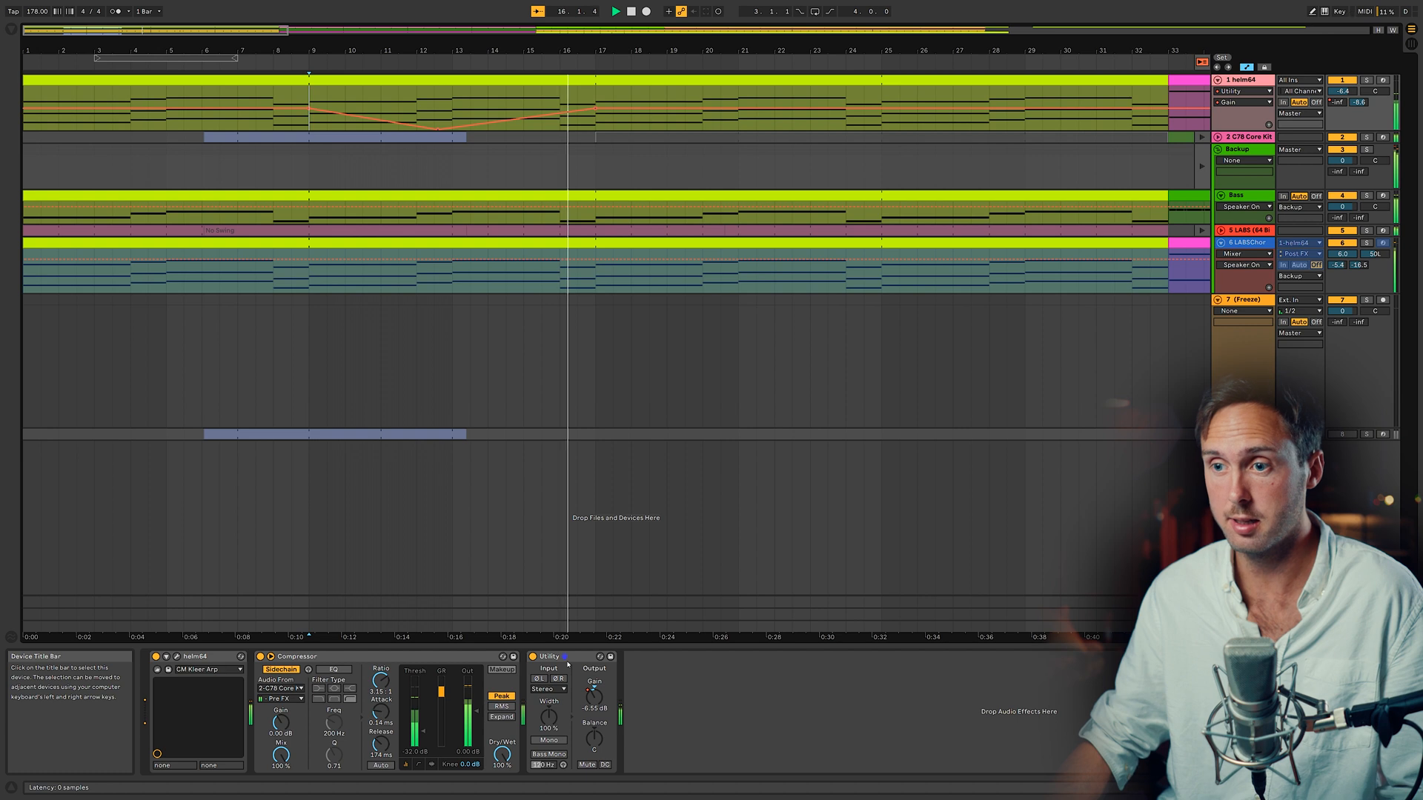
# Step: Load a second Utility onto helm64 and switch off the first Utility device
pyautogui.hotkey('ctrl', 'f')
pyautogui.write('uti')
pyautogui.press('Return')
pyautogui.click(532, 656)
pyautogui.click(365, 106)
pyautogui.press('space')
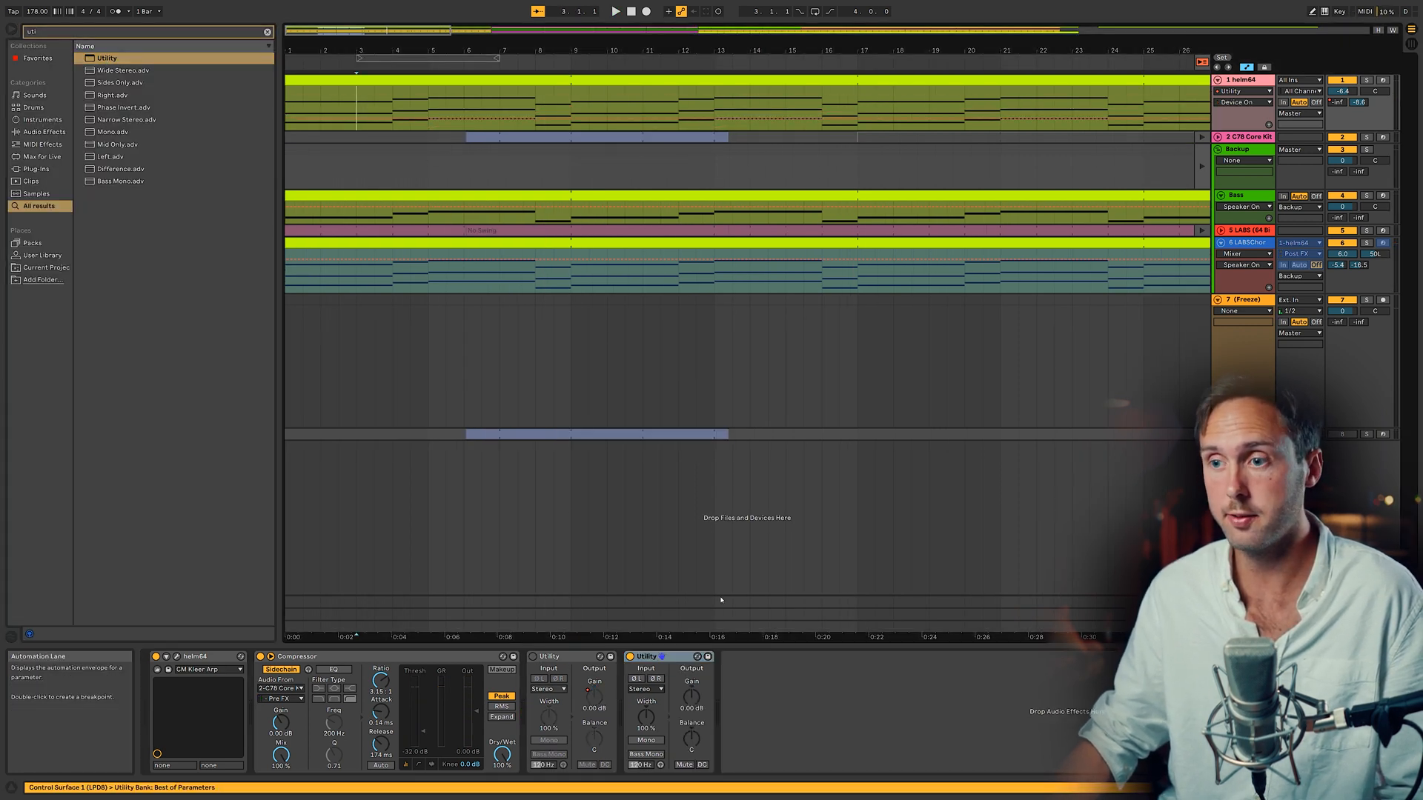